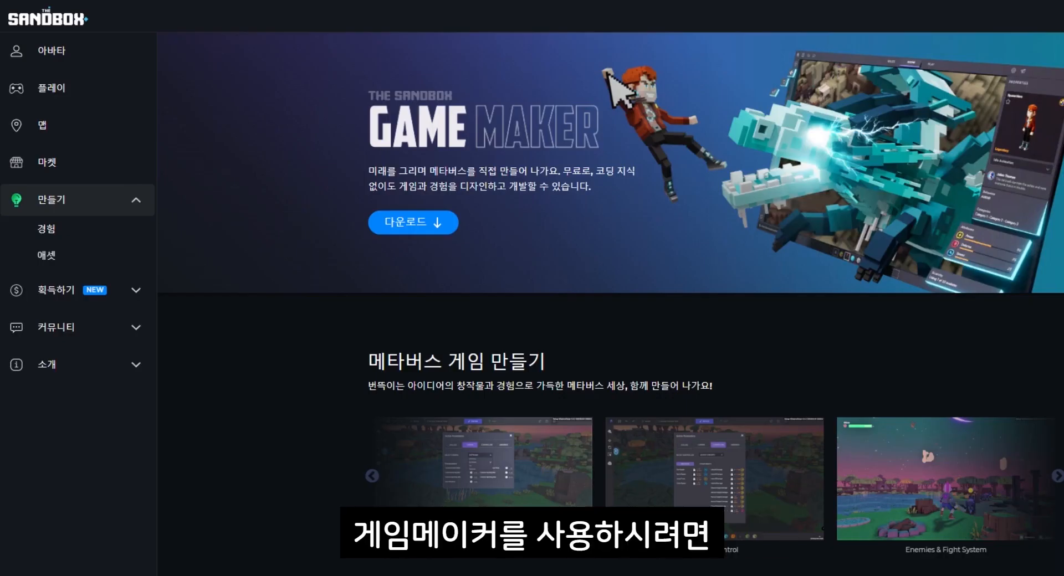
# - Download Game Maker from the creation page of The Sandbox website
pyautogui.click(63, 21)
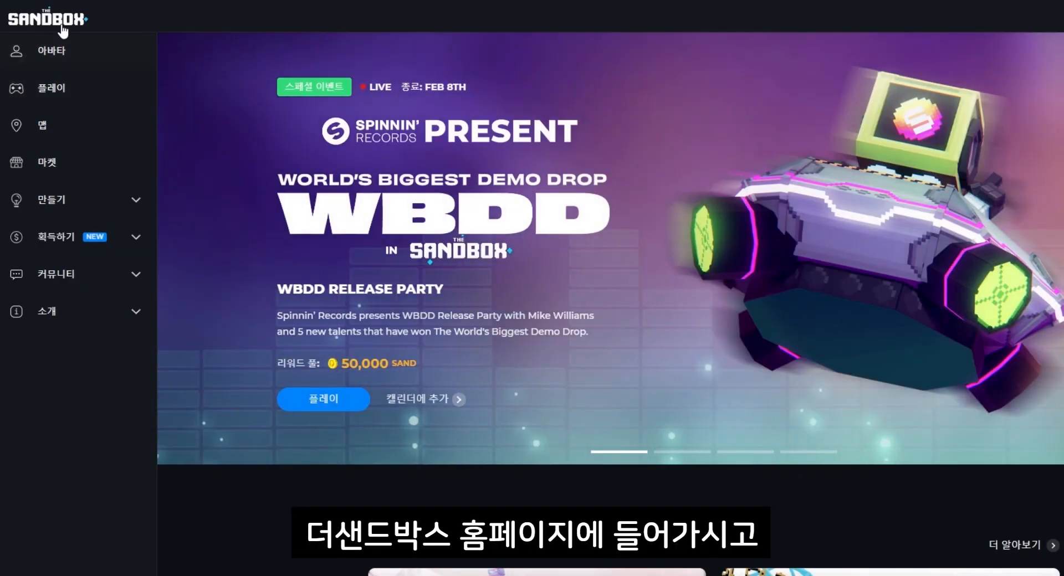
pyautogui.click(81, 207)
pyautogui.scroll(-4, 648, 444)
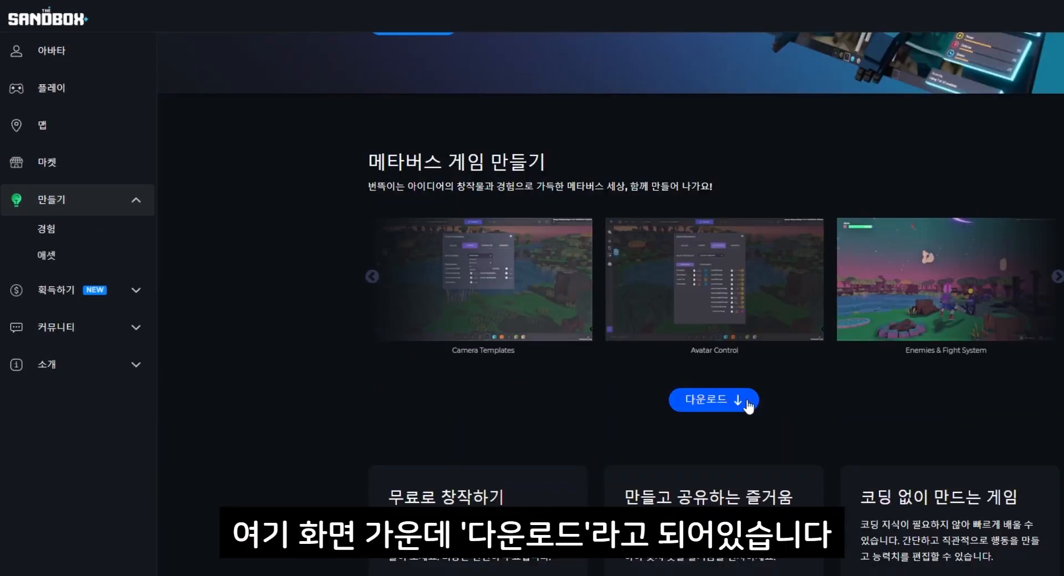
pyautogui.click(748, 404)
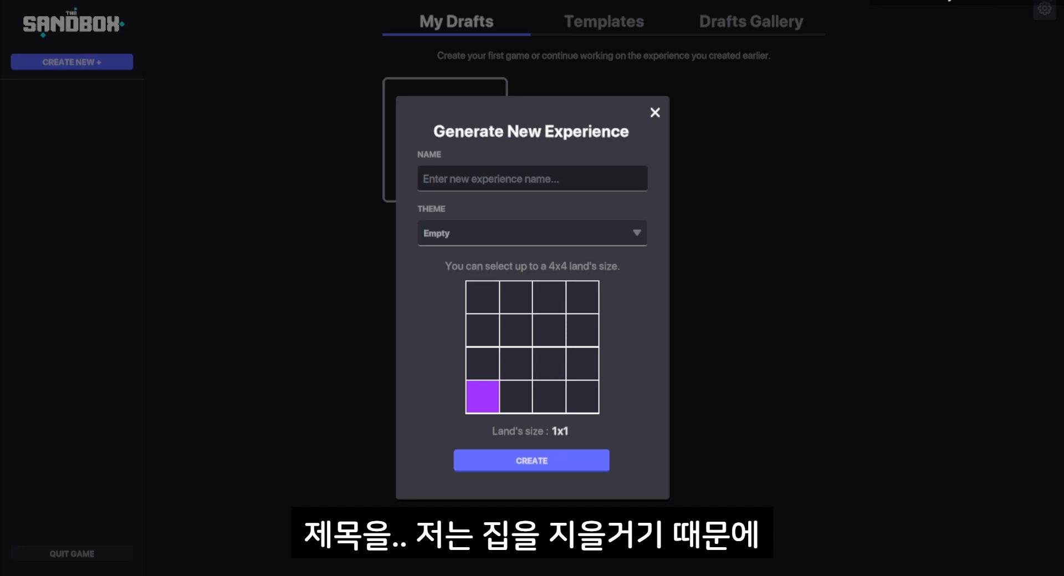
# - Create a new experience named My house with the Empty theme and a 1x1 land size
pyautogui.write('My')
pyautogui.press('BackSpace')
pyautogui.press('BackSpace')
pyautogui.write('M')
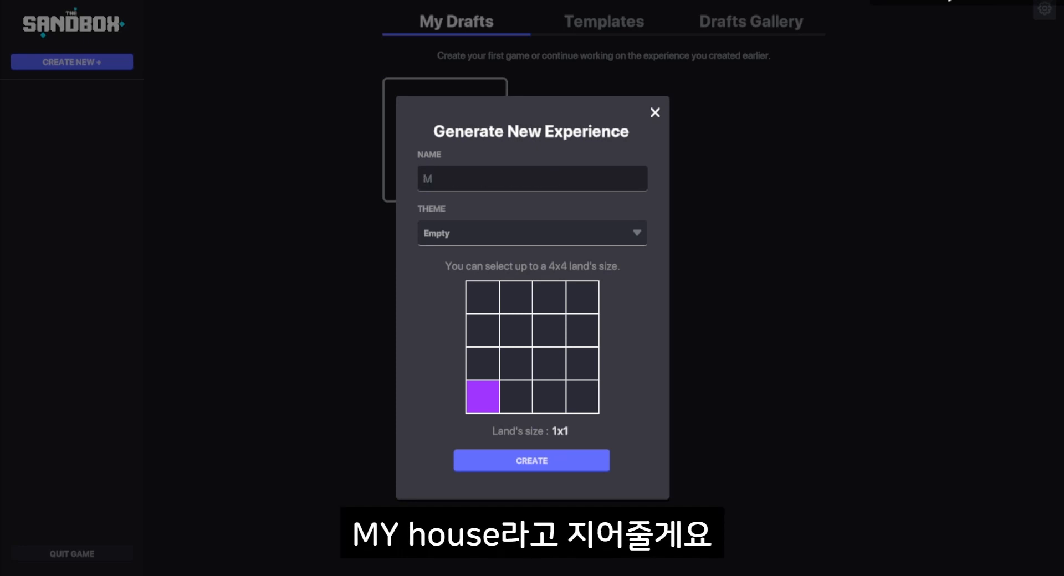
pyautogui.write('y house')
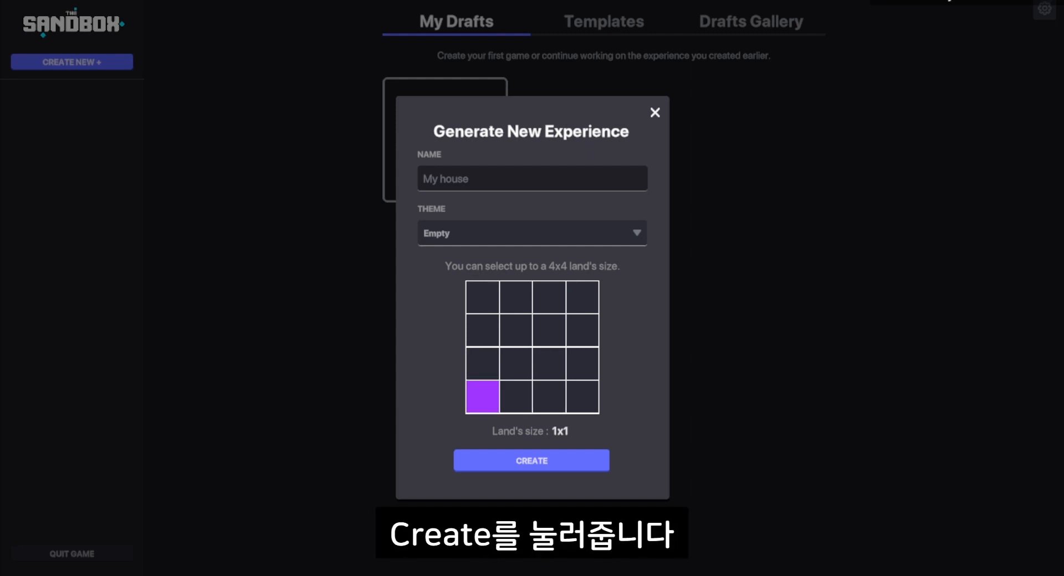
pyautogui.click(532, 461)
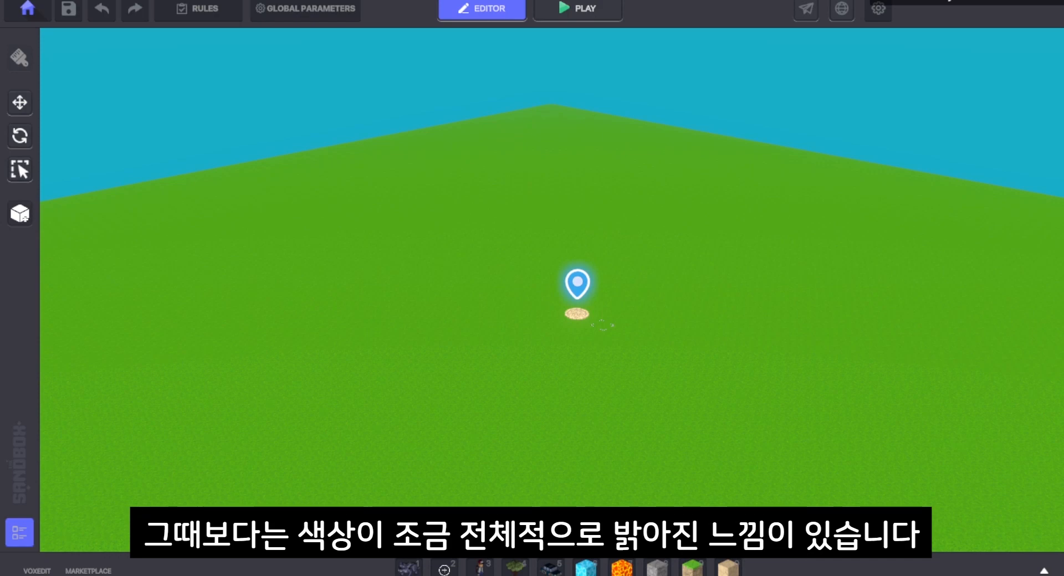
# - Rename the two default quests in the game rules RUN and WALK, review the quest settings and close the rules
pyautogui.press('d')
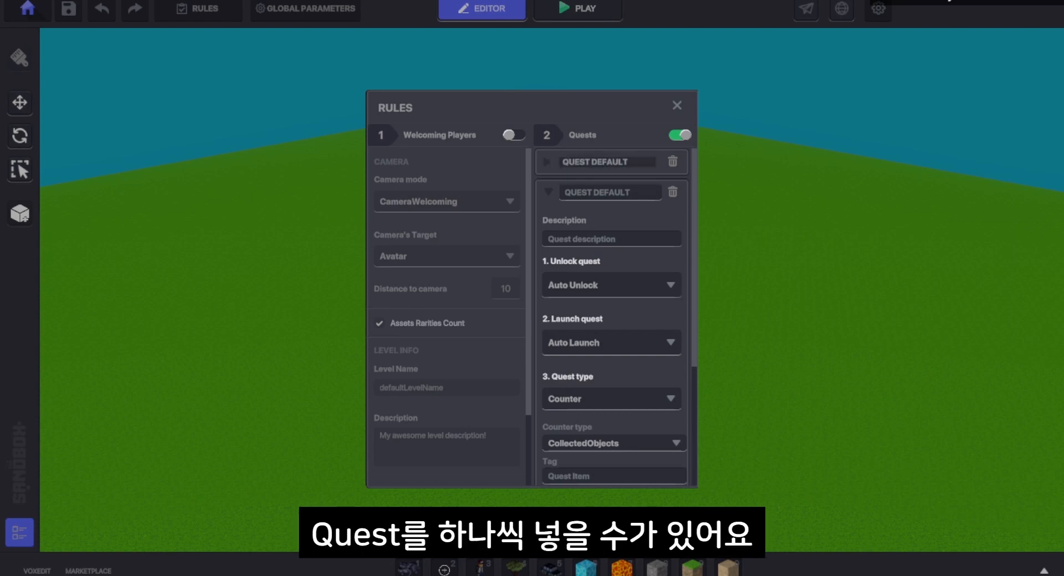
pyautogui.scroll(-1, 613, 320)
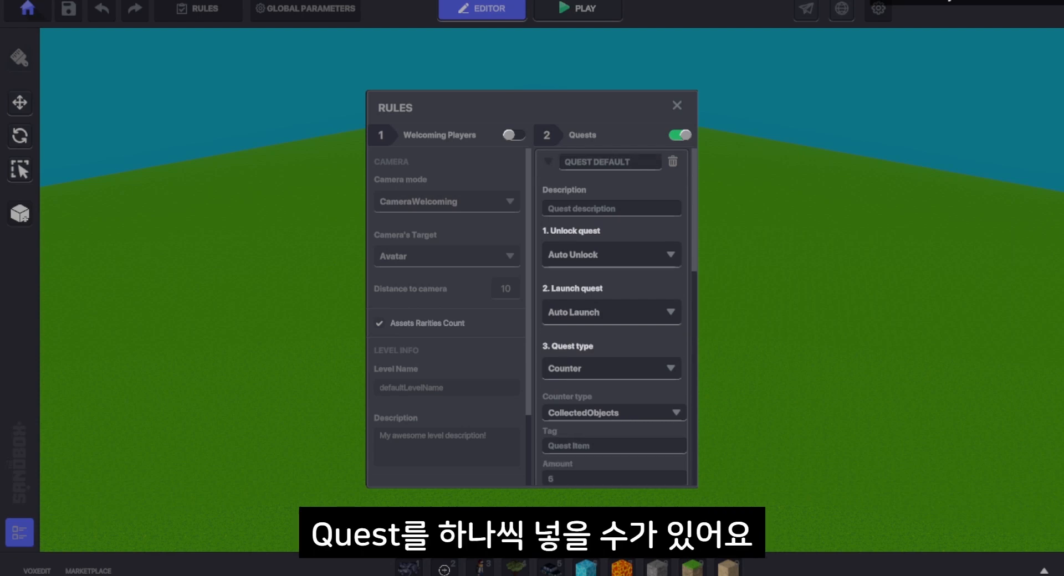
pyautogui.click(610, 162)
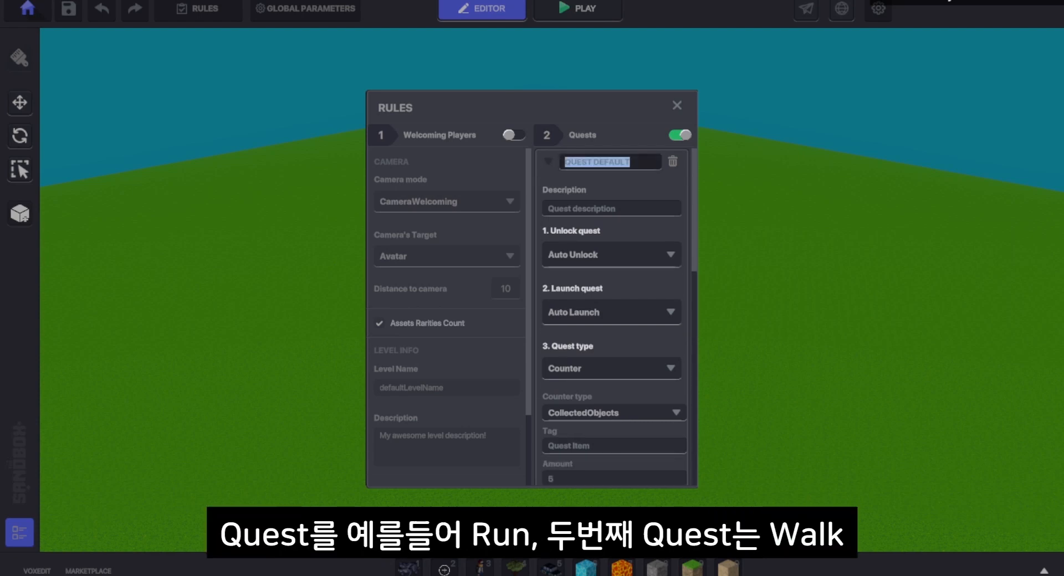
pyautogui.write('RUN')
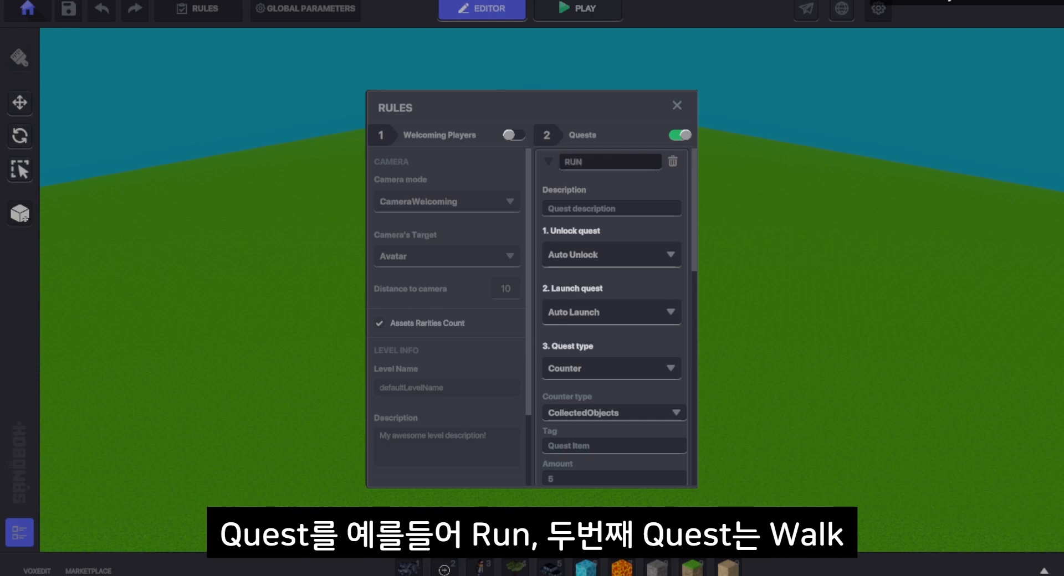
pyautogui.click(610, 315)
pyautogui.write('WALK')
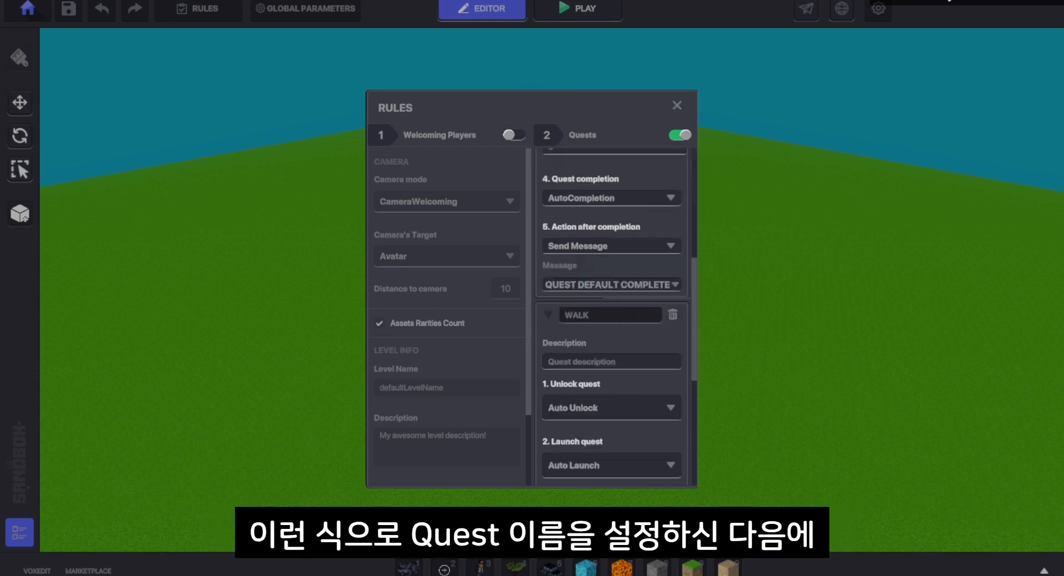
pyautogui.press('Return')
pyautogui.scroll(2, 612, 317)
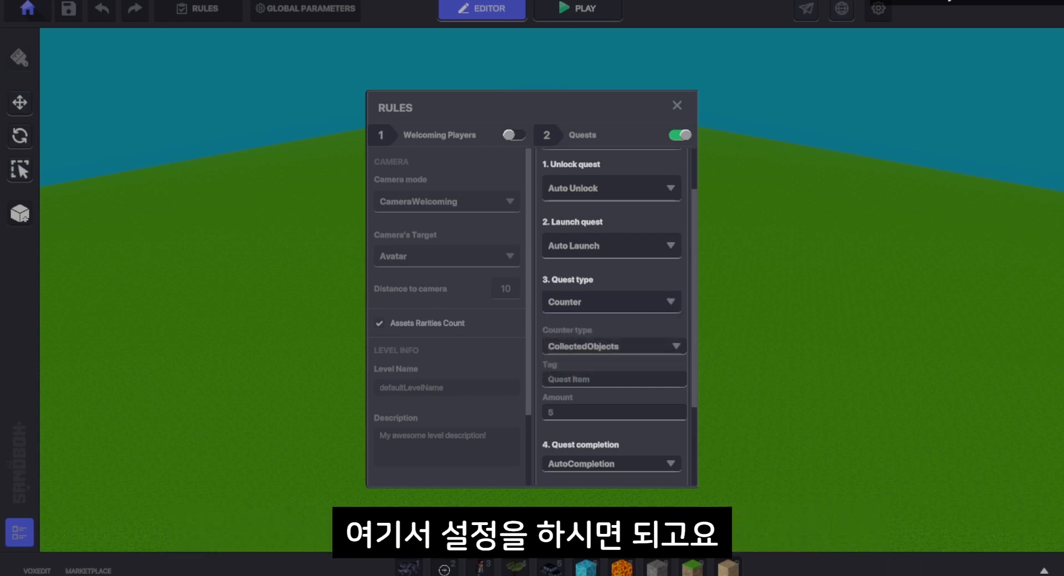
pyautogui.scroll(-2, 612, 317)
pyautogui.scroll(3, 611, 317)
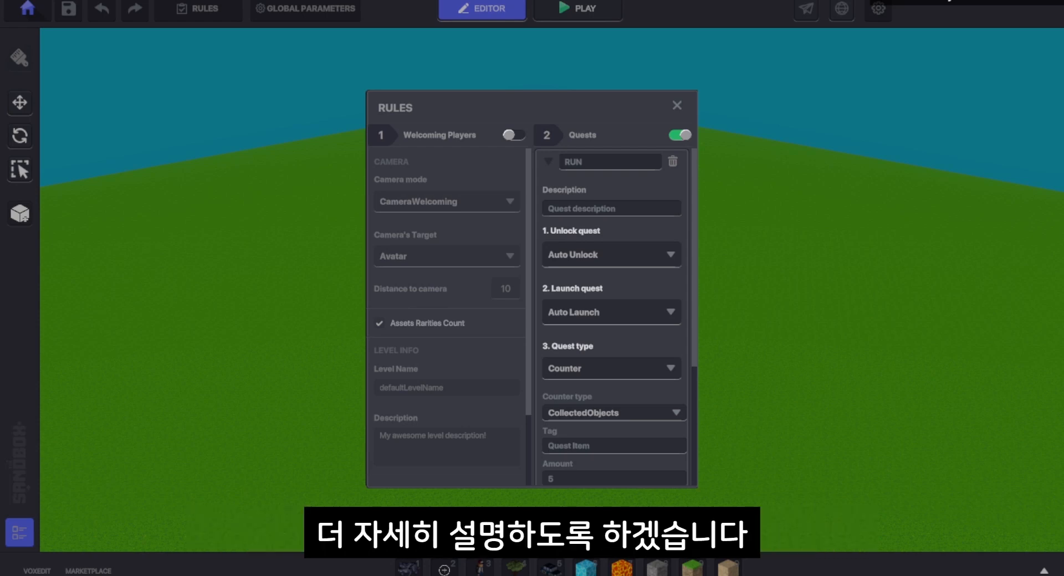
pyautogui.press('Escape')
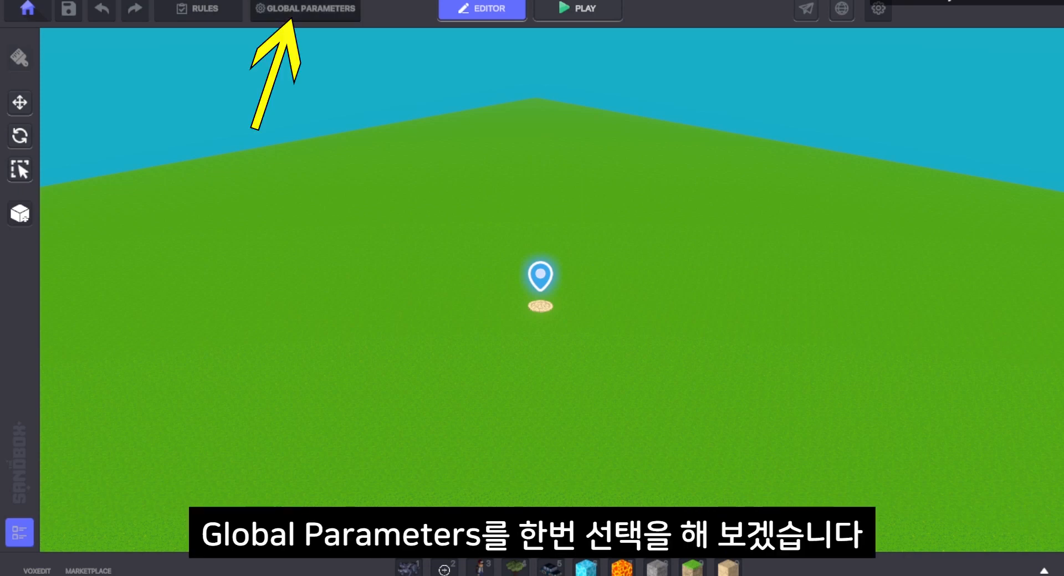
# - Examine the avatar equipment, camera types, and controller behaviour and components in the global parameters
pyautogui.click(305, 9)
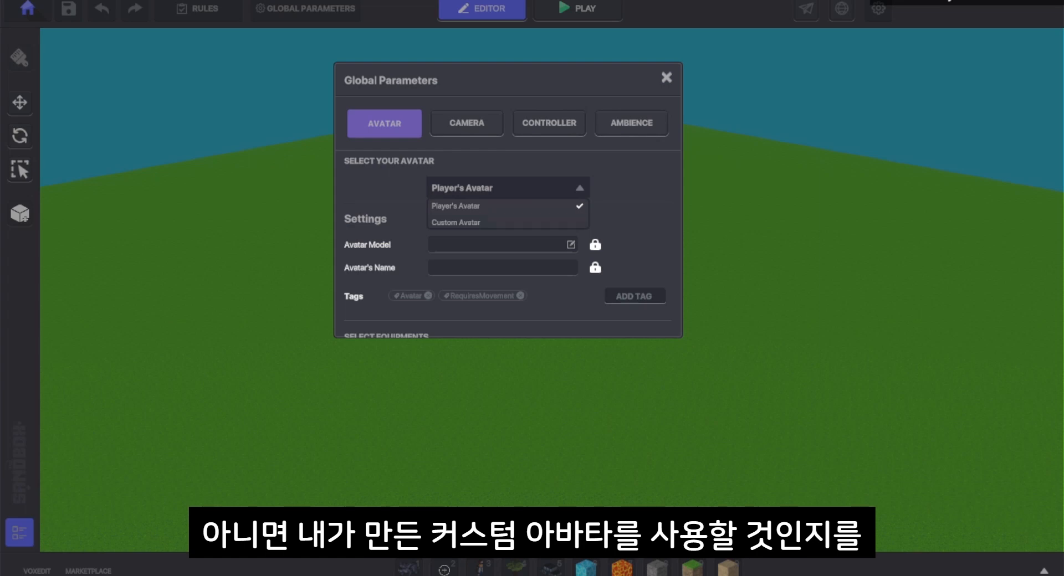
pyautogui.scroll(-2, 507, 244)
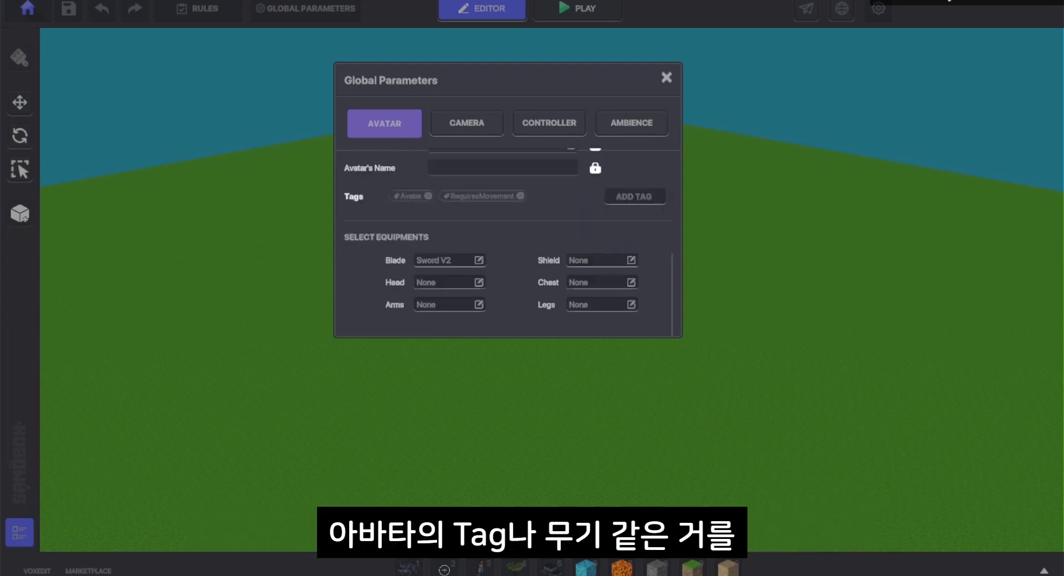
pyautogui.scroll(-1, 508, 244)
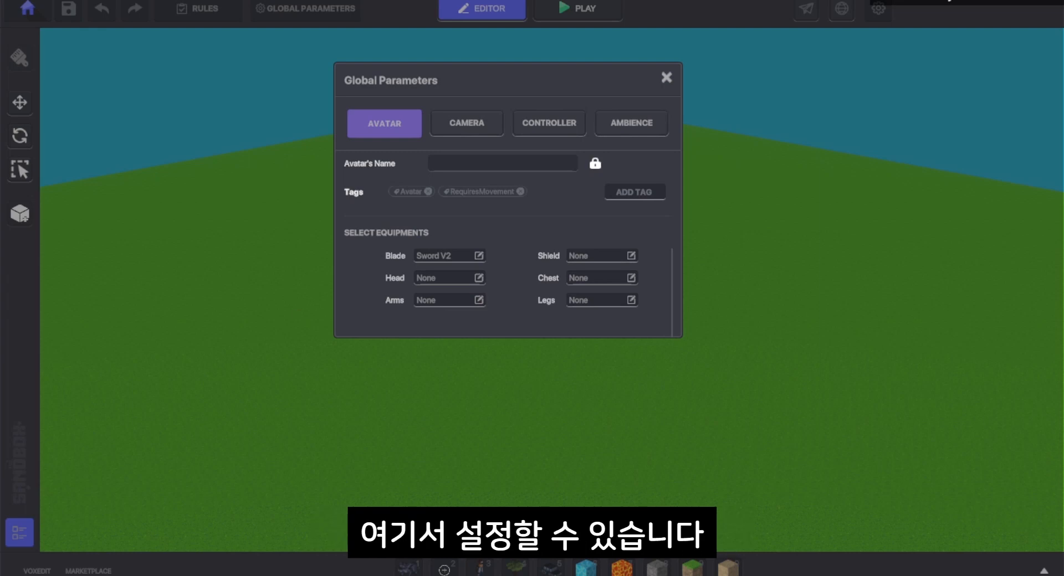
pyautogui.scroll(3, 508, 244)
pyautogui.click(467, 123)
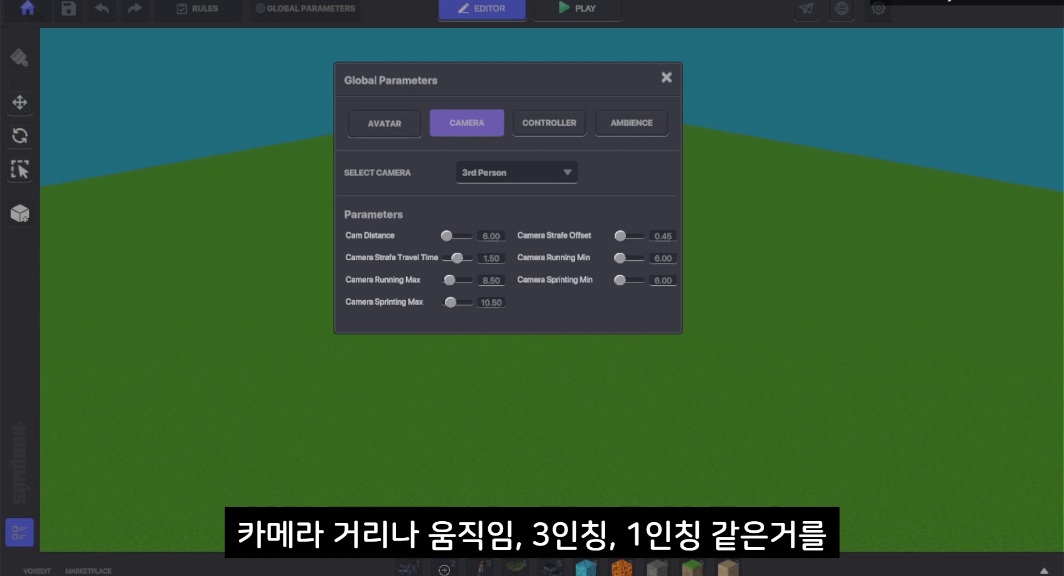
pyautogui.click(516, 173)
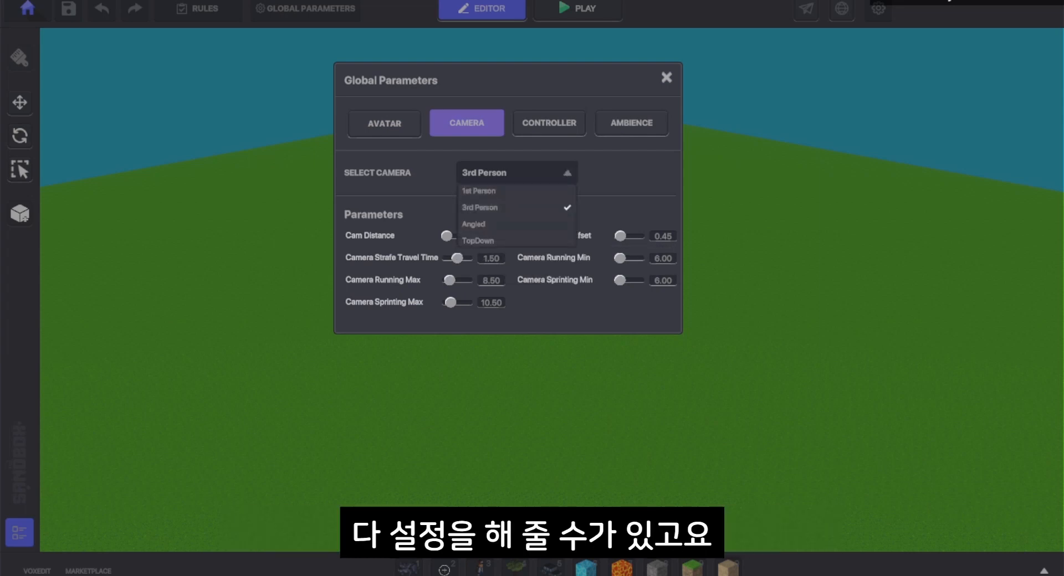
pyautogui.click(517, 172)
pyautogui.click(550, 123)
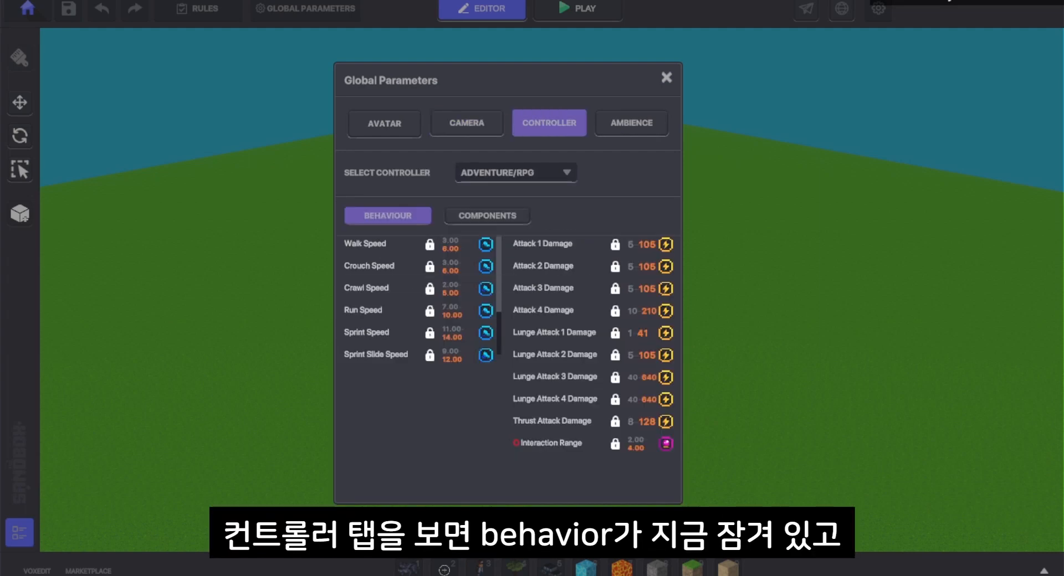
pyautogui.click(487, 216)
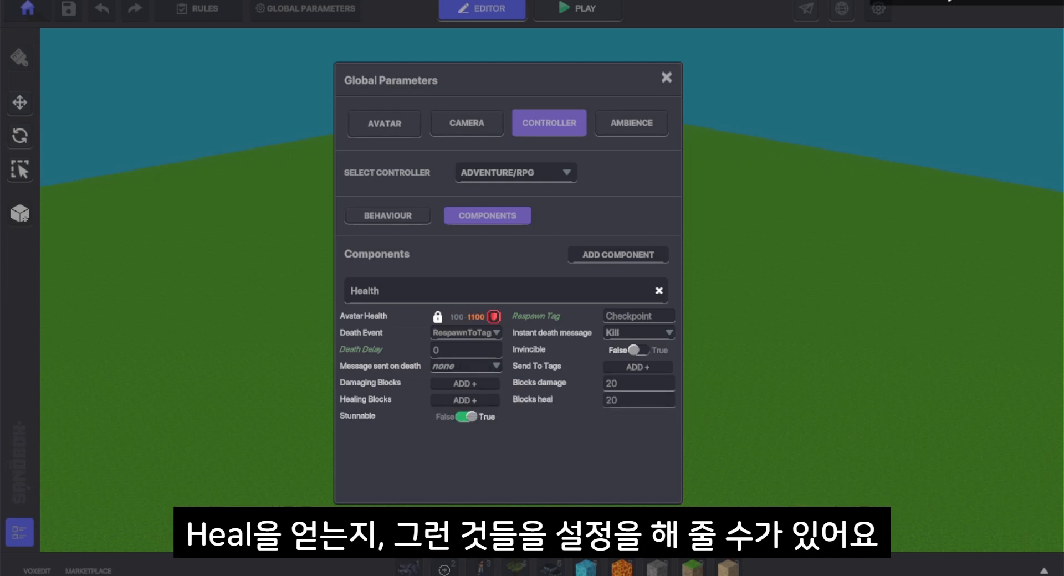
# - Try the Night lighting in the global ambience settings and switch it back to Neutral
pyautogui.click(631, 122)
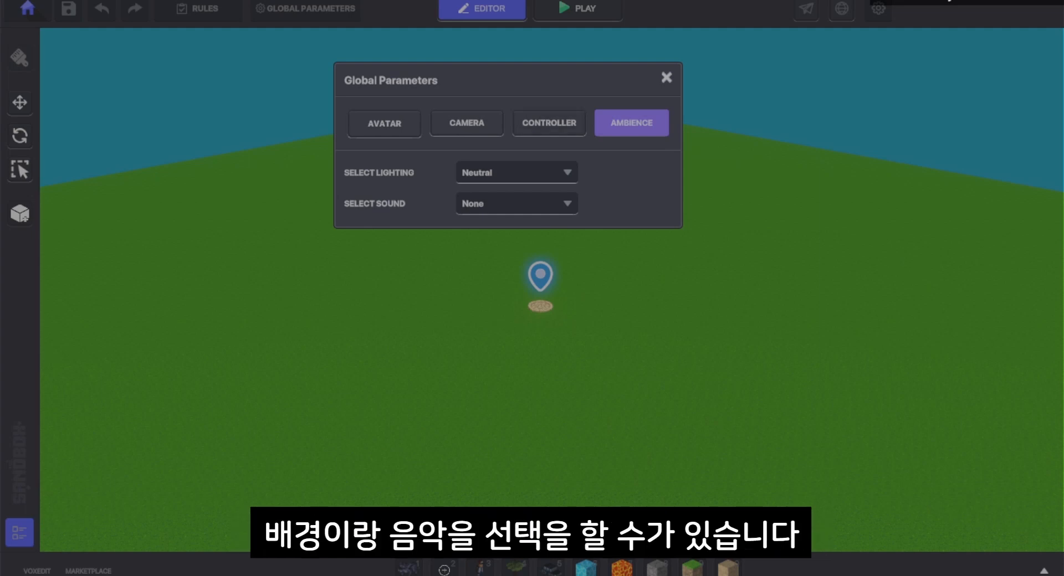
pyautogui.click(516, 172)
pyautogui.click(514, 207)
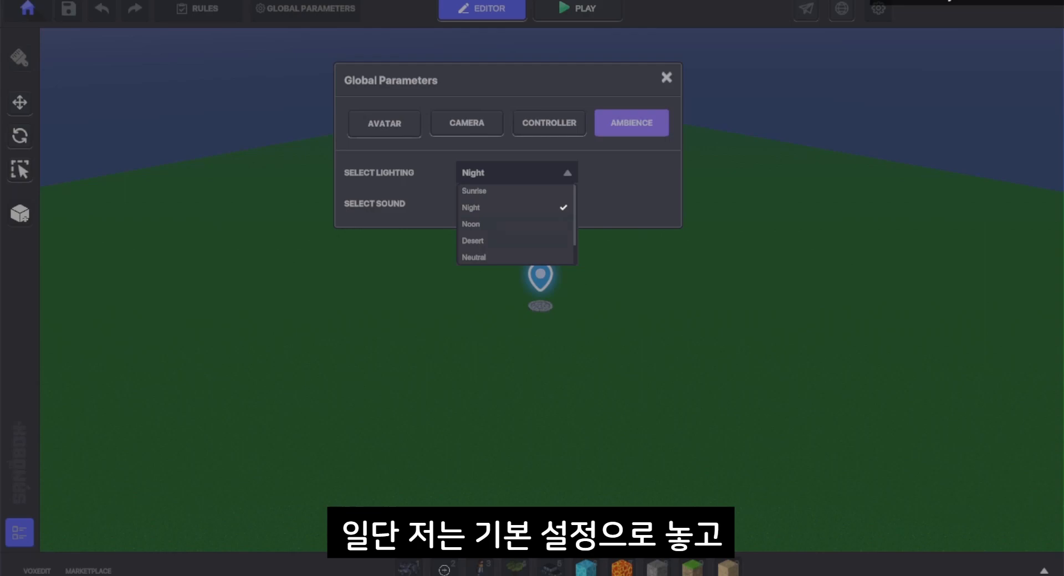
pyautogui.scroll(-2, 516, 224)
pyautogui.click(475, 225)
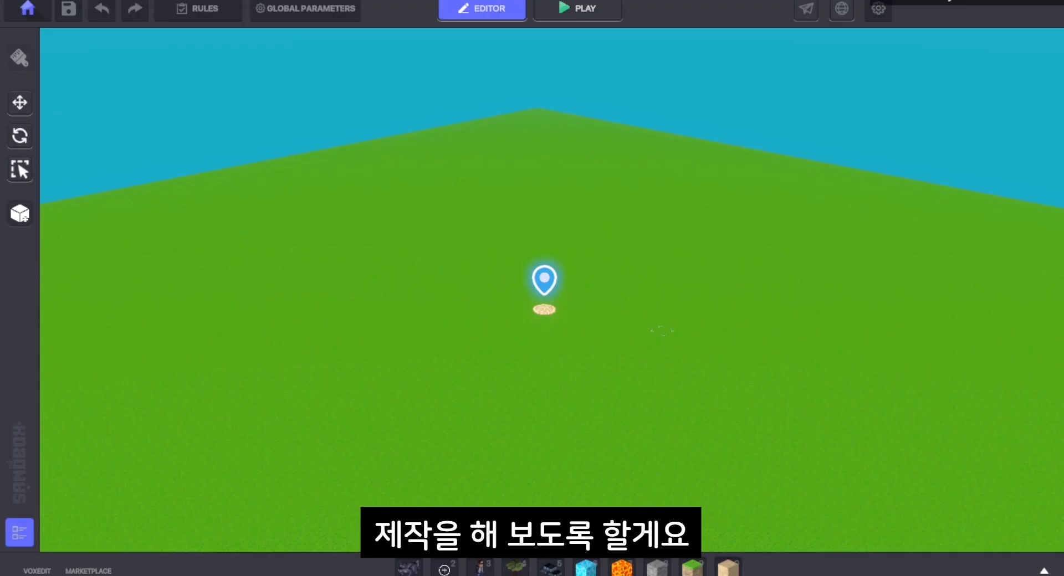
# - Test the empty land in play mode with the avatar and return to the editor
pyautogui.moveTo(663, 331); pyautogui.dragTo(671, 289, button='middle')
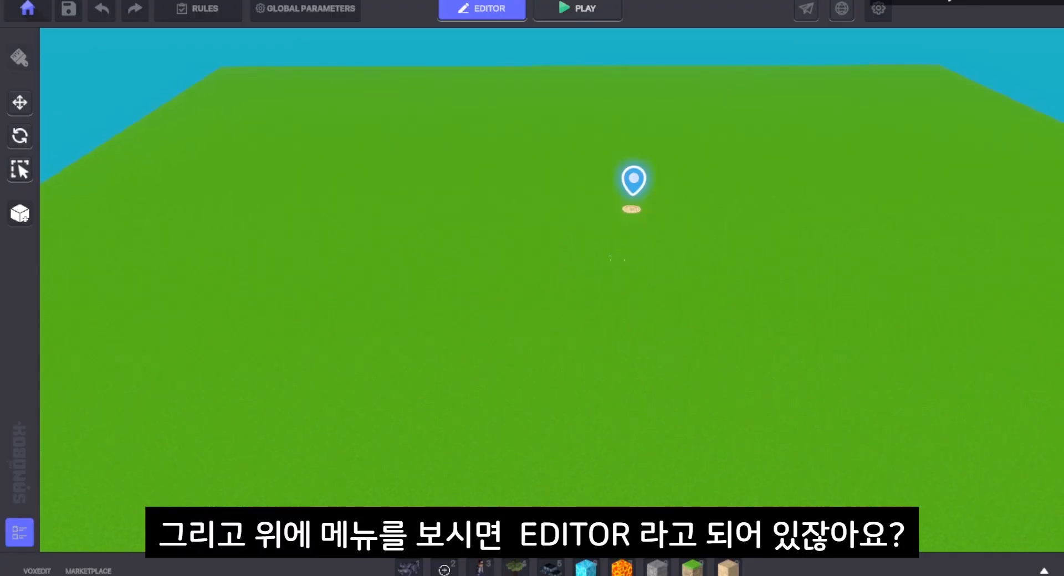
pyautogui.press('d')
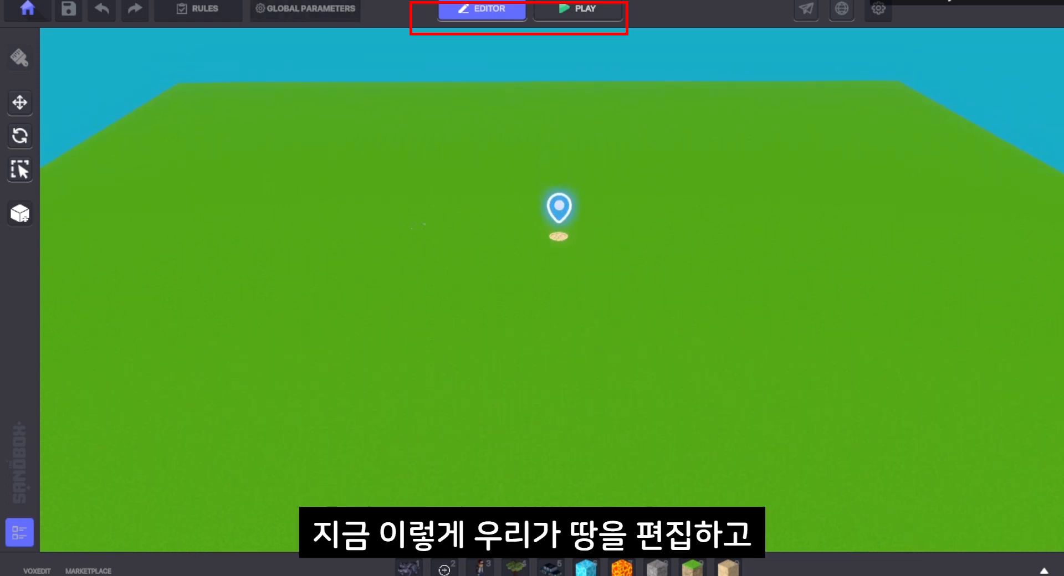
pyautogui.moveTo(565, 304); pyautogui.dragTo(503, 302, button='right')
pyautogui.moveTo(503, 302); pyautogui.dragTo(522, 381, button='middle')
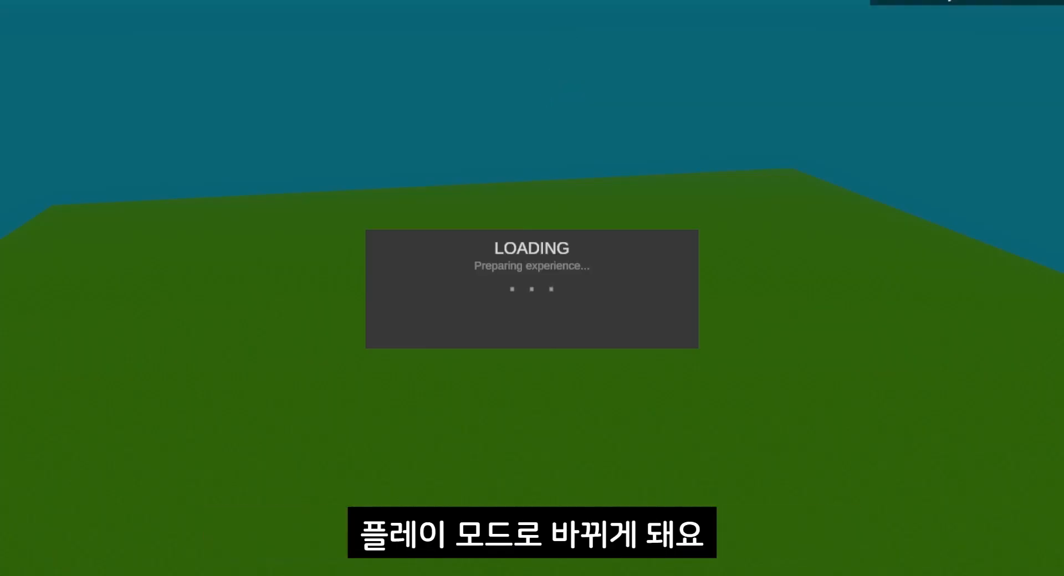
pyautogui.press('d')
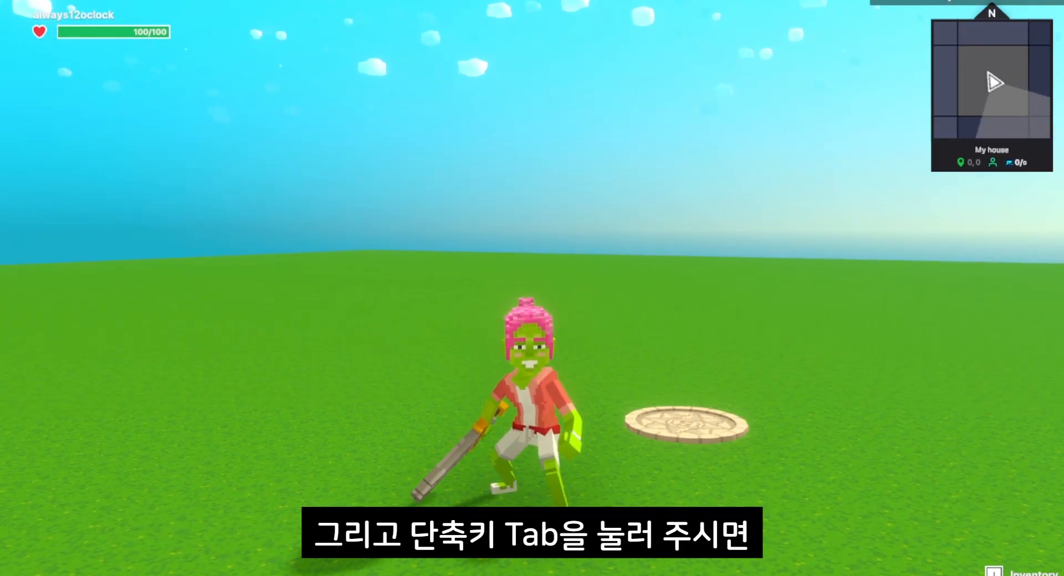
pyautogui.press('Tab')
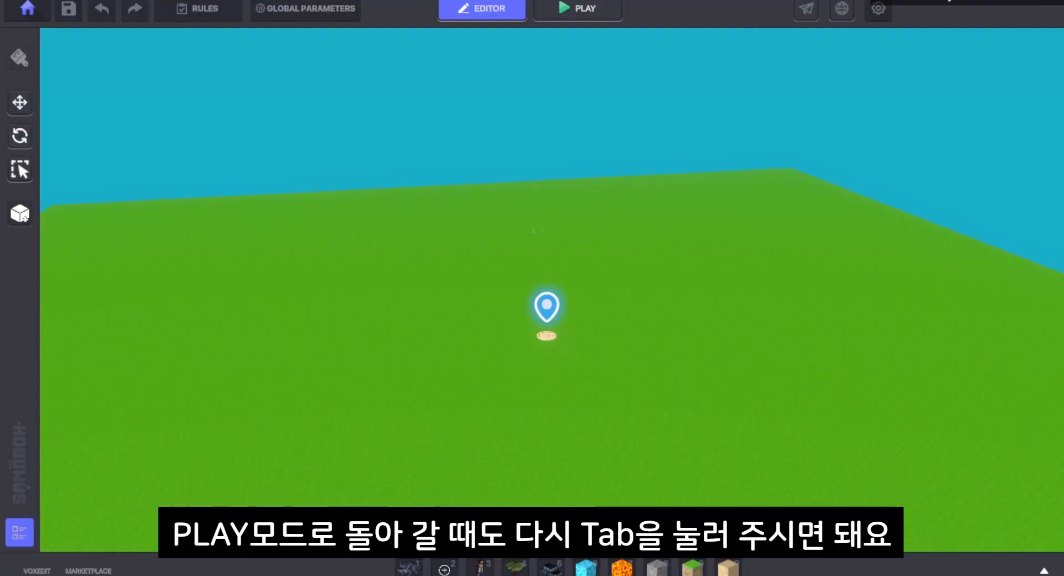
pyautogui.press('Tab')
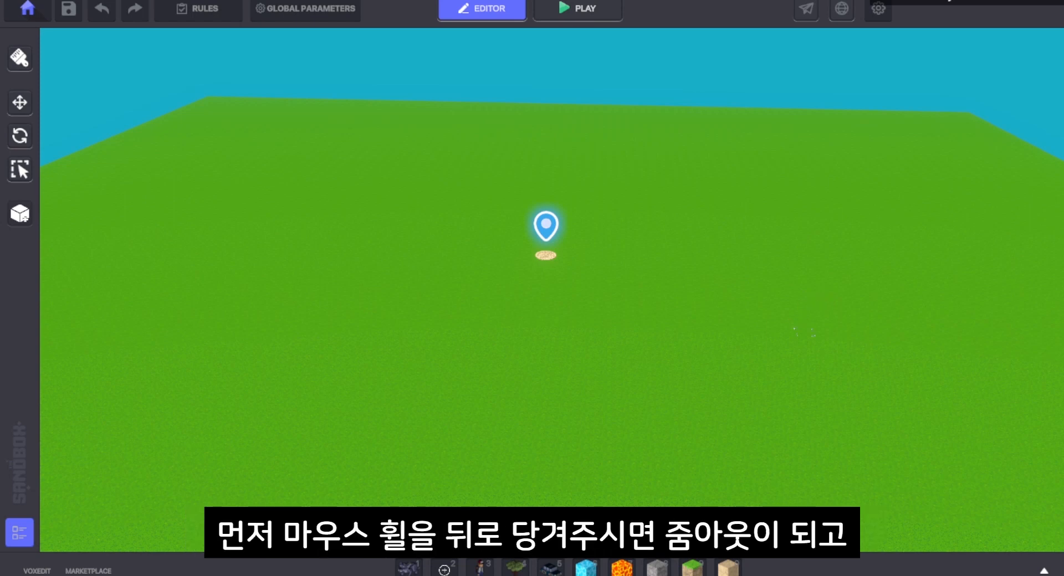
pyautogui.scroll(-2, 641, 318)
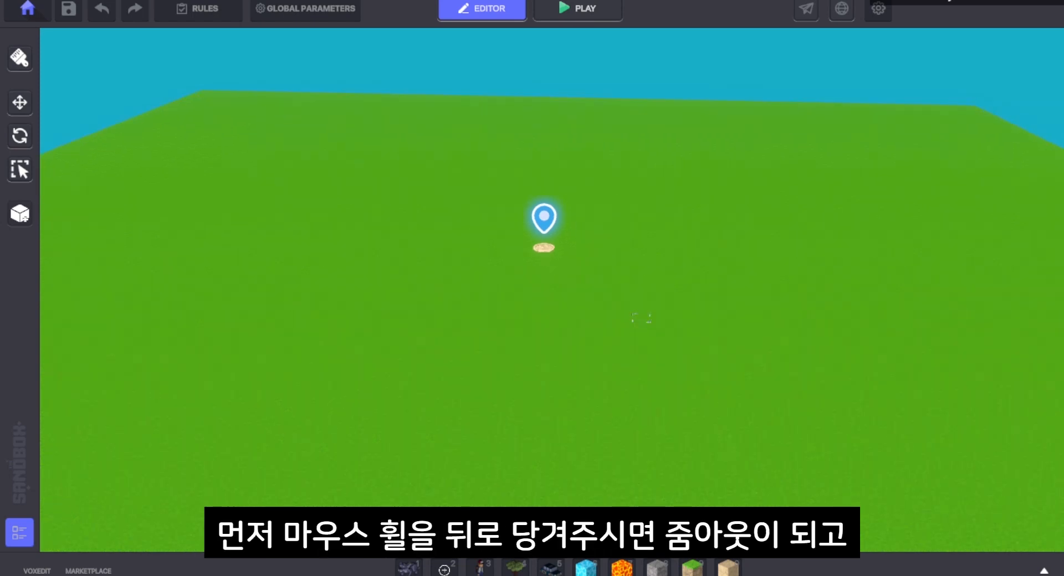
pyautogui.scroll(-5, 641, 318)
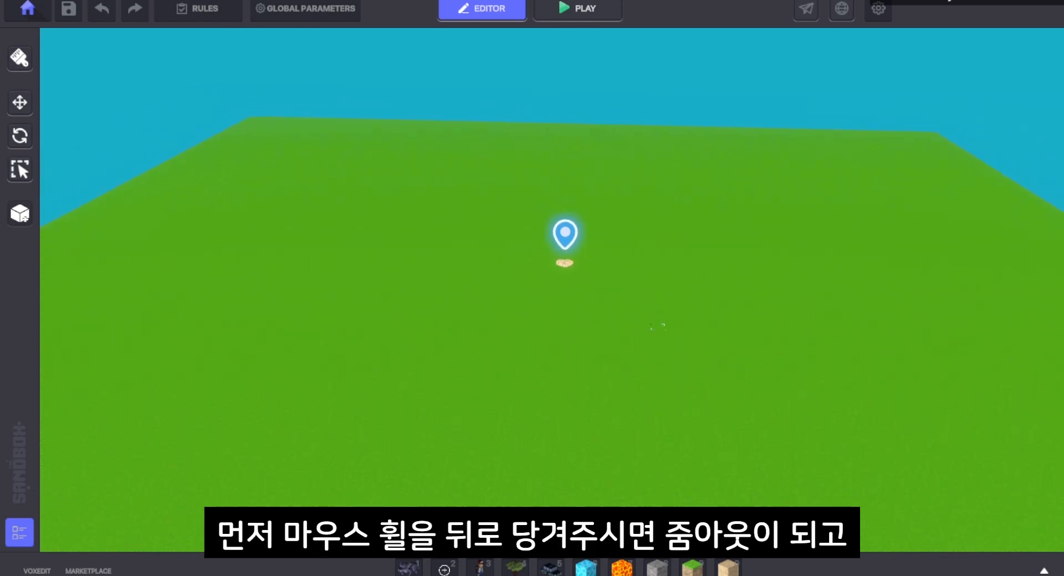
pyautogui.scroll(5, 643, 355)
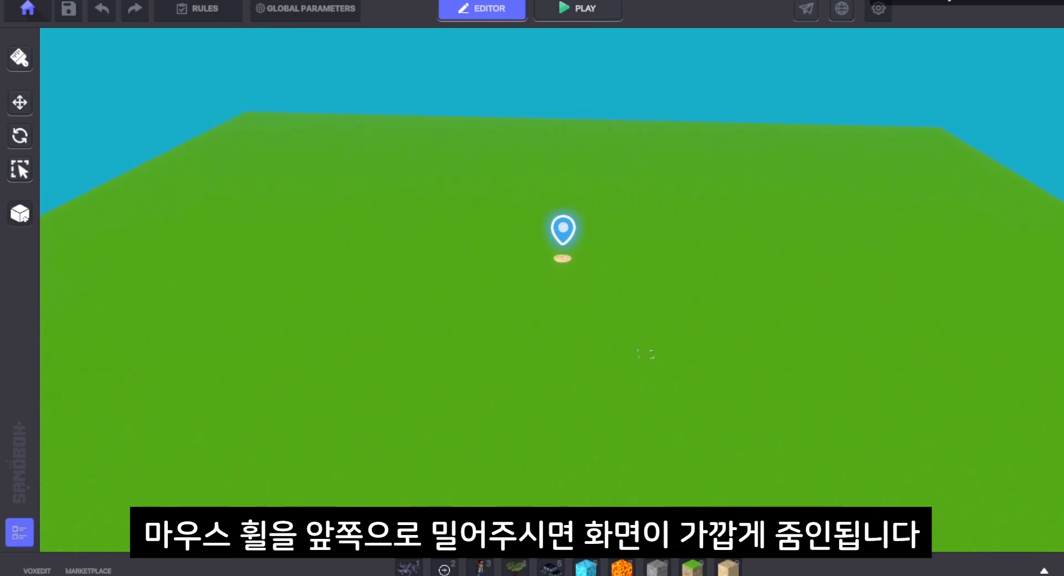
pyautogui.scroll(5, 643, 353)
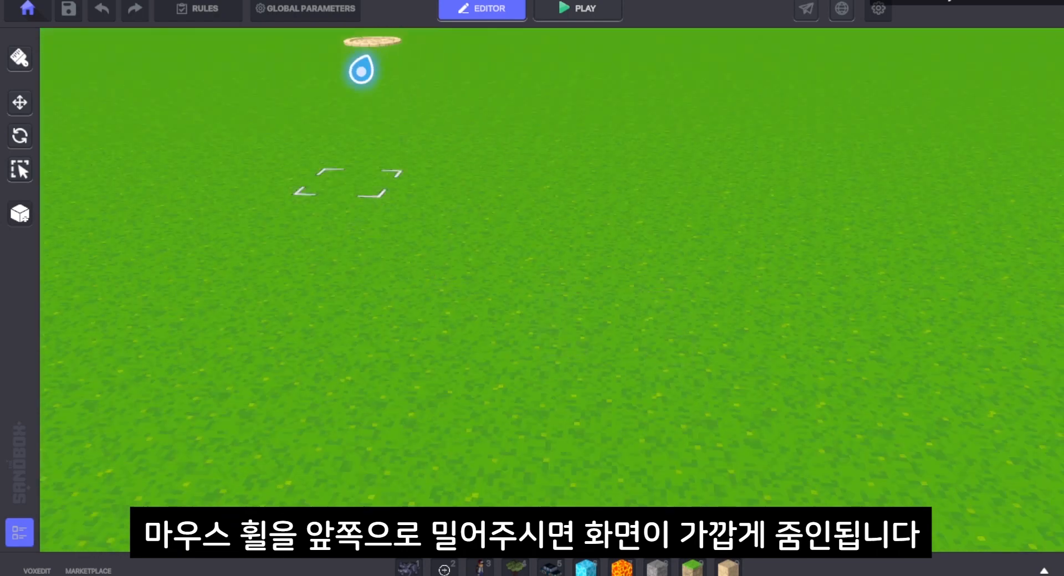
pyautogui.scroll(-5, 621, 320)
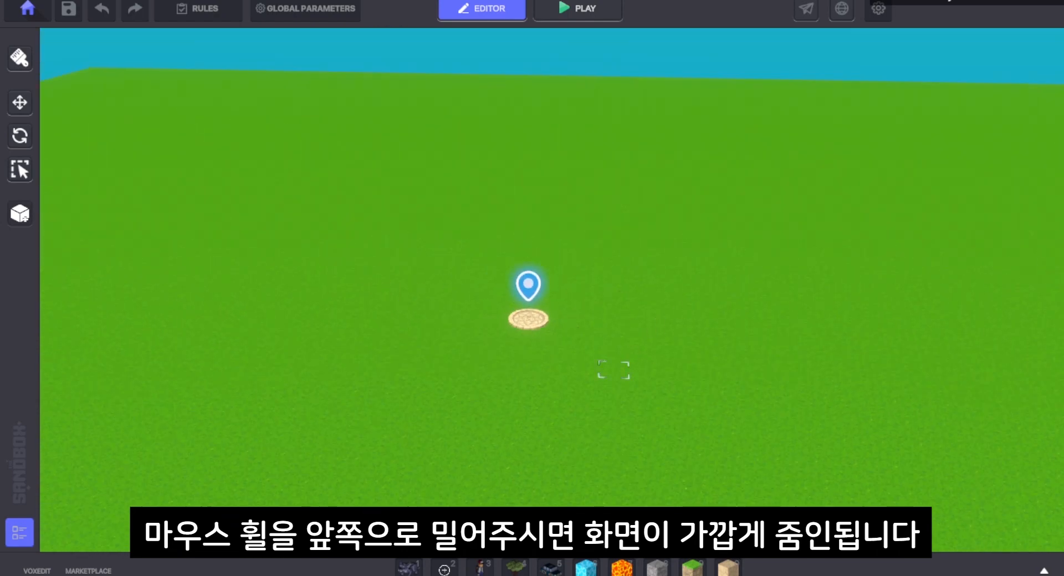
# - Practise orbiting, panning and zooming the view around the spawn point on the empty land
pyautogui.keyDown('alt'); pyautogui.moveTo(614, 370); pyautogui.dragTo(647, 359); pyautogui.keyUp('alt')
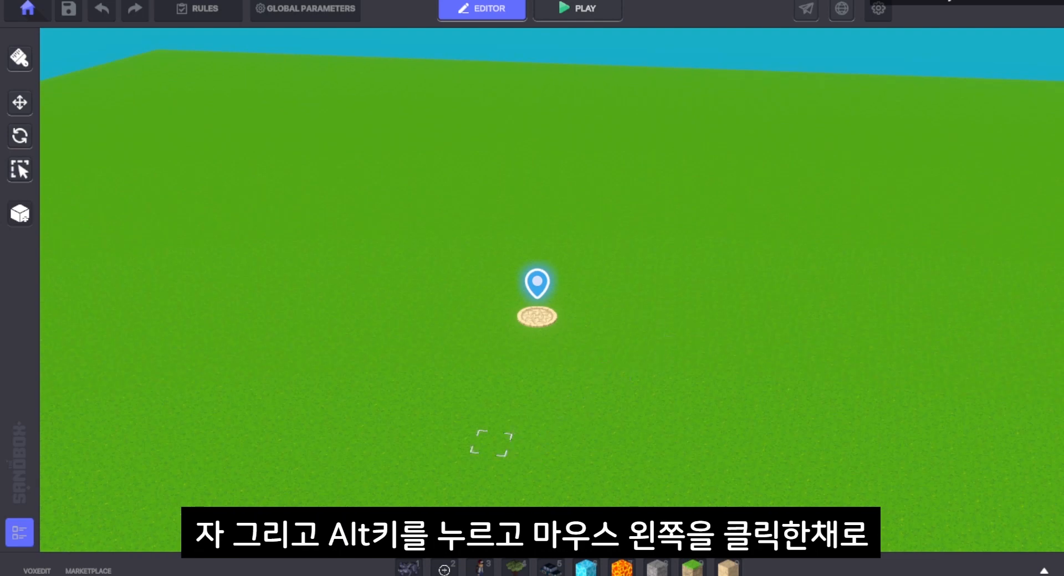
pyautogui.keyDown('alt'); pyautogui.moveTo(491, 444); pyautogui.dragTo(554, 460); pyautogui.keyUp('alt')
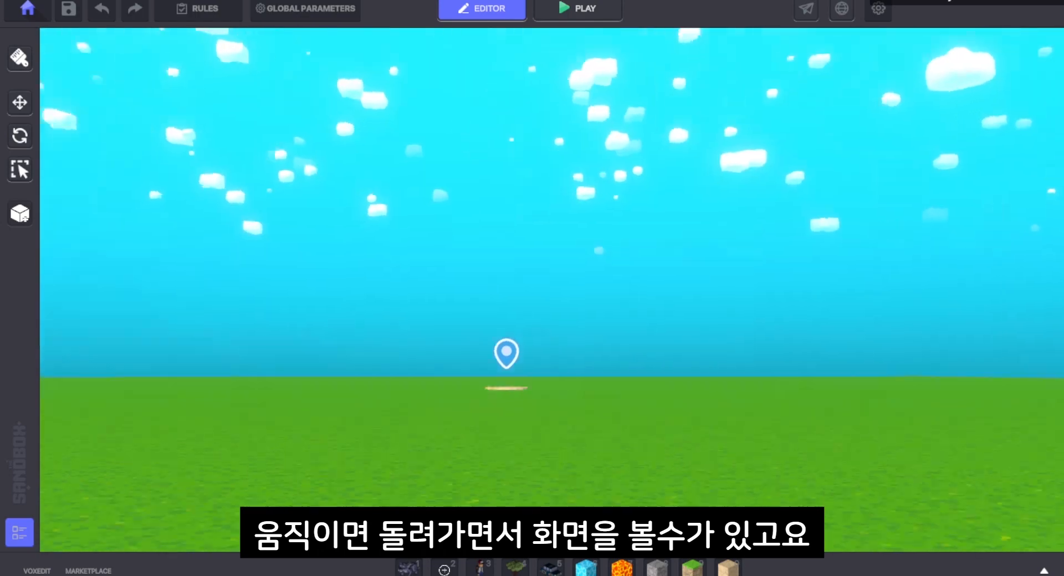
pyautogui.keyDown('alt'); pyautogui.moveTo(554, 388); pyautogui.dragTo(554, 411); pyautogui.keyUp('alt')
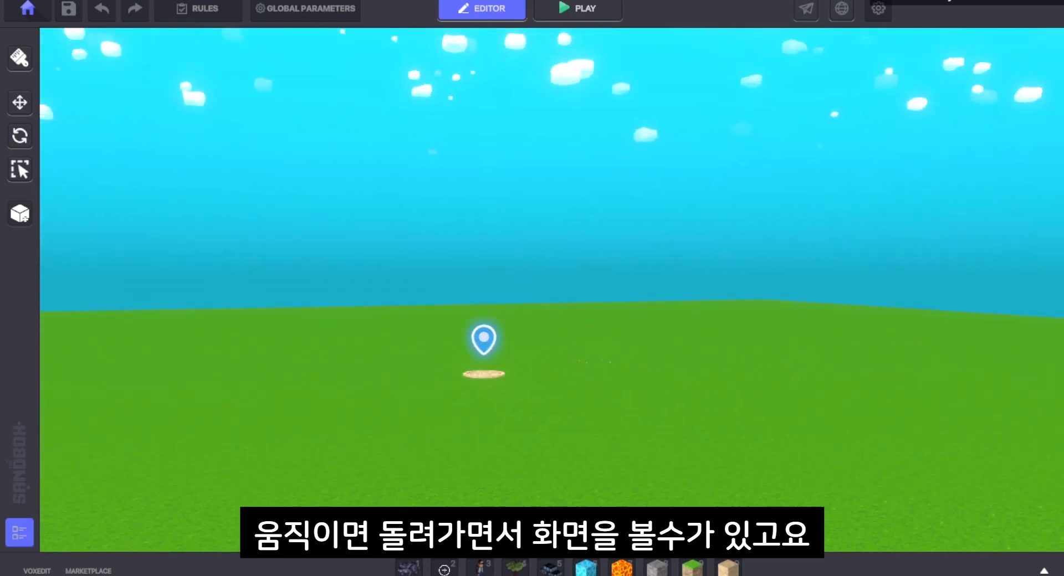
pyautogui.moveTo(594, 361)
pyautogui.keyDown('alt'); pyautogui.mouseDown()
pyautogui.moveTo(784, 384)
pyautogui.moveTo(573, 375)
pyautogui.mouseUp(); pyautogui.keyUp('alt')
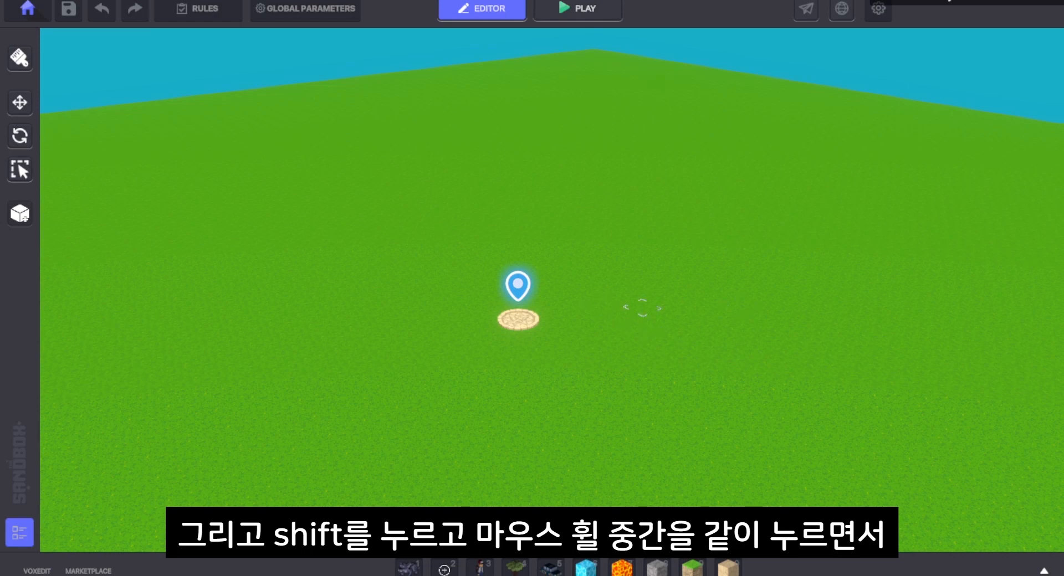
pyautogui.moveTo(709, 341)
pyautogui.keyDown('shift'); pyautogui.mouseDown(button='middle')
pyautogui.moveTo(701, 347)
pyautogui.moveTo(825, 268)
pyautogui.moveTo(646, 347)
pyautogui.moveTo(753, 378)
pyautogui.moveTo(742, 313)
pyautogui.moveTo(494, 270)
pyautogui.moveTo(544, 269)
pyautogui.moveTo(638, 297)
pyautogui.moveTo(492, 139)
pyautogui.moveTo(663, 200)
pyautogui.moveTo(675, 181)
pyautogui.mouseUp(button='middle'); pyautogui.keyUp('shift')
pyautogui.scroll(-3, 753, 378)
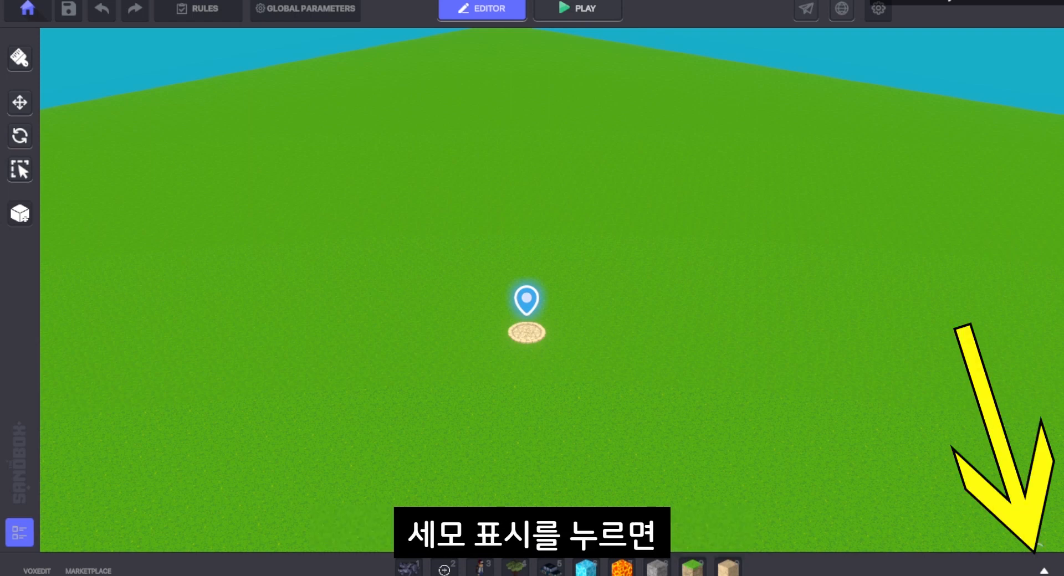
# - Choose the BLOCK Wood planks 03 block from the block library and lay a wide strip of it beside the spawn point
pyautogui.click(1043, 571)
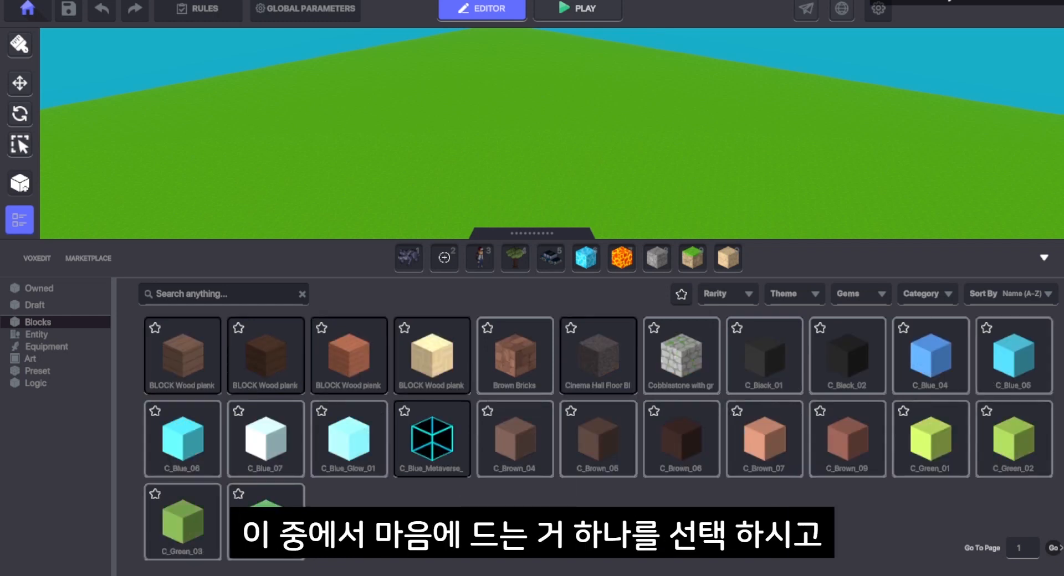
pyautogui.click(349, 355)
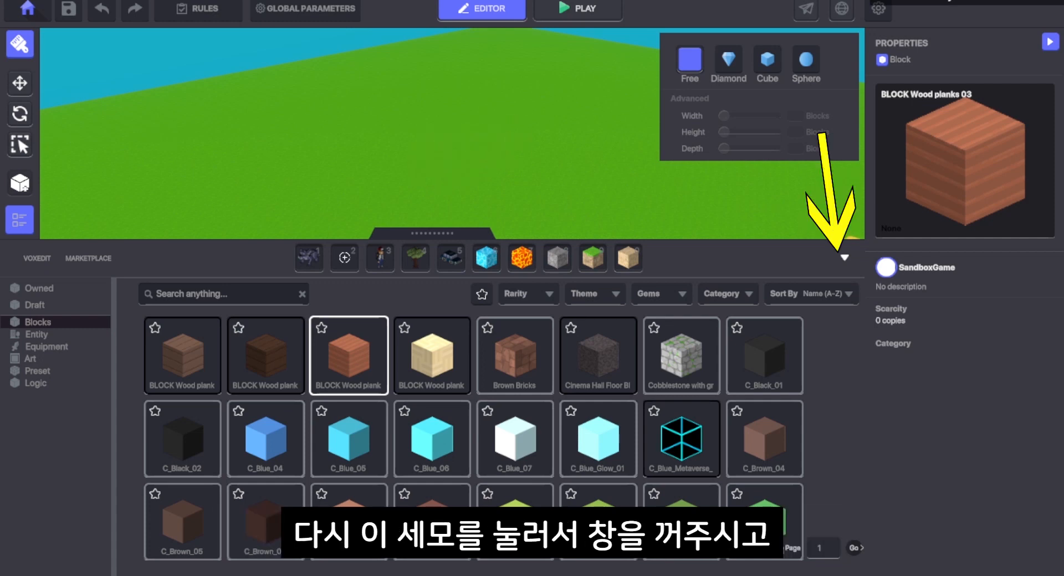
pyautogui.click(845, 257)
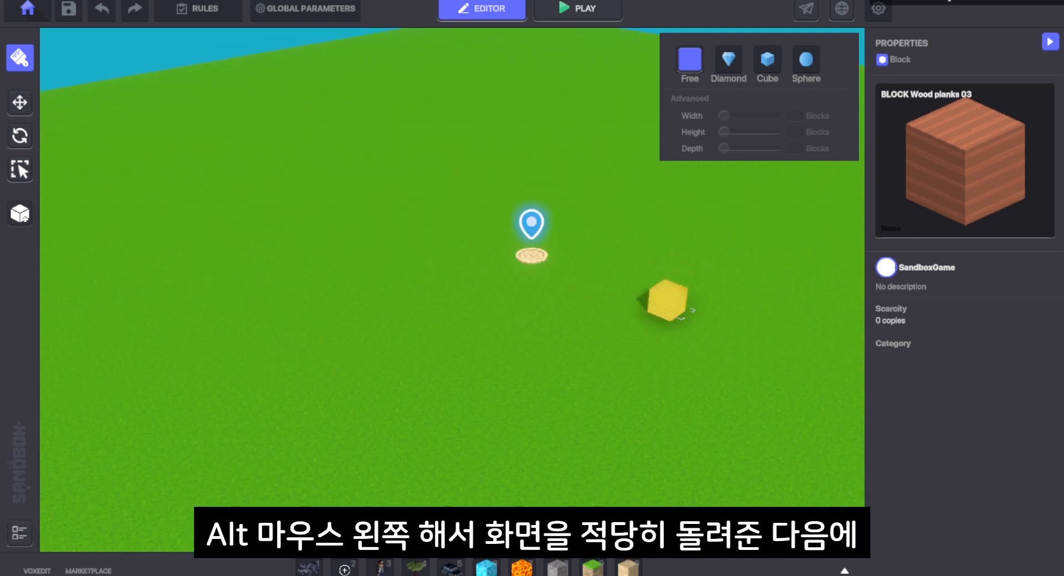
pyautogui.moveTo(678, 296)
pyautogui.keyDown('alt'); pyautogui.mouseDown()
pyautogui.moveTo(648, 305)
pyautogui.moveTo(556, 270)
pyautogui.moveTo(468, 386)
pyautogui.moveTo(451, 380)
pyautogui.mouseUp(); pyautogui.keyUp('alt')
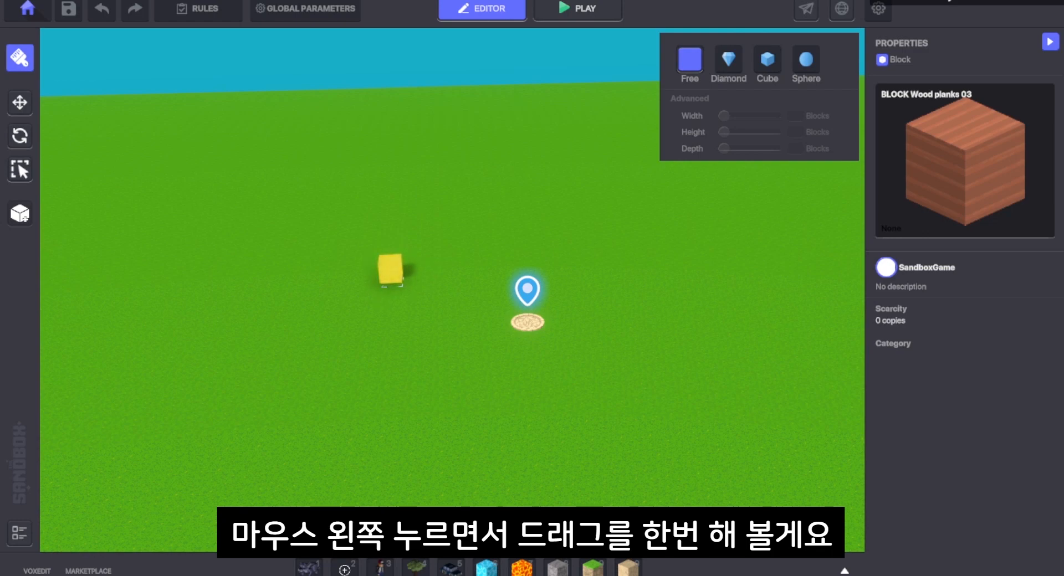
pyautogui.moveTo(392, 277); pyautogui.dragTo(444, 441)
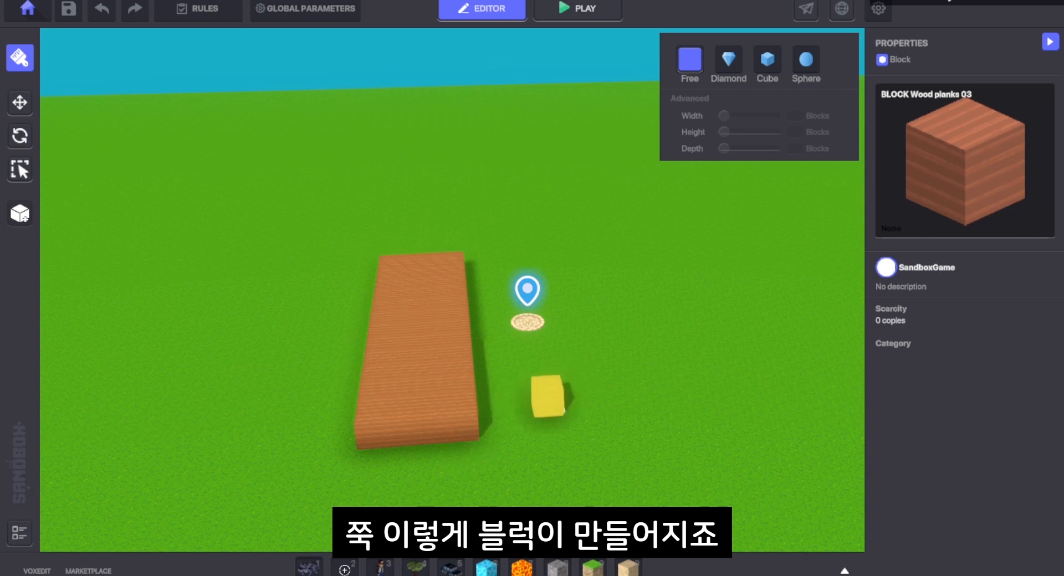
# - Lay more wood plank strips along the other sides of the spawn point and add a raised row on top of them
pyautogui.scroll(2, 517, 399)
pyautogui.moveTo(483, 370); pyautogui.dragTo(735, 408)
pyautogui.moveTo(639, 349); pyautogui.dragTo(473, 394, button='middle')
pyautogui.moveTo(513, 180); pyautogui.dragTo(580, 390)
pyautogui.moveTo(579, 391); pyautogui.dragTo(667, 360, button='middle')
pyautogui.scroll(-1, 467, 388)
pyautogui.moveTo(468, 388); pyautogui.dragTo(562, 378, button='right')
pyautogui.moveTo(327, 263); pyautogui.dragTo(336, 424)
# - Switch to the C_Blue_06 block and lay blue rows over a wood side and across the open gap of the frame
pyautogui.click(844, 570)
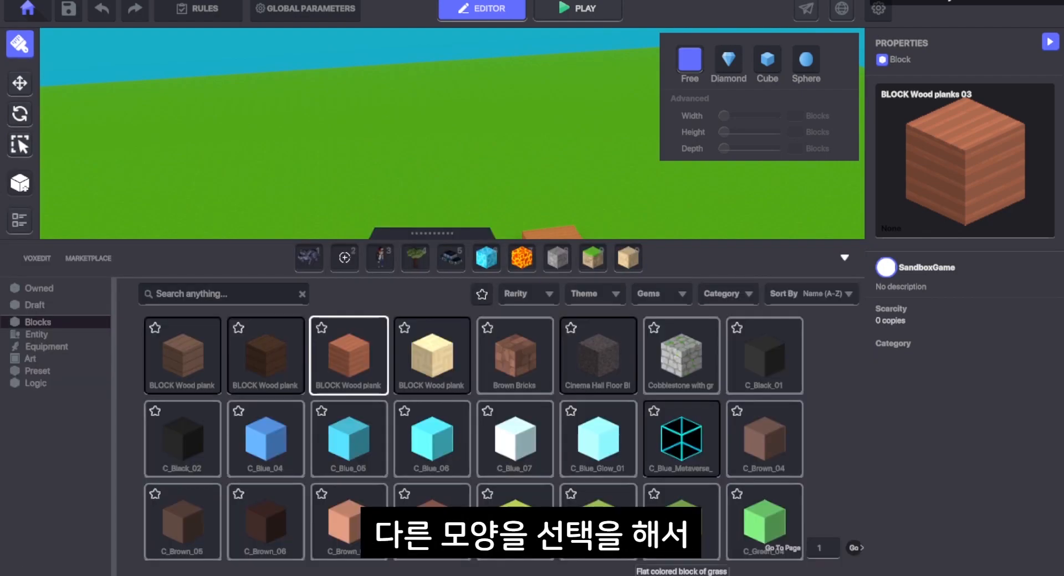
pyautogui.click(432, 439)
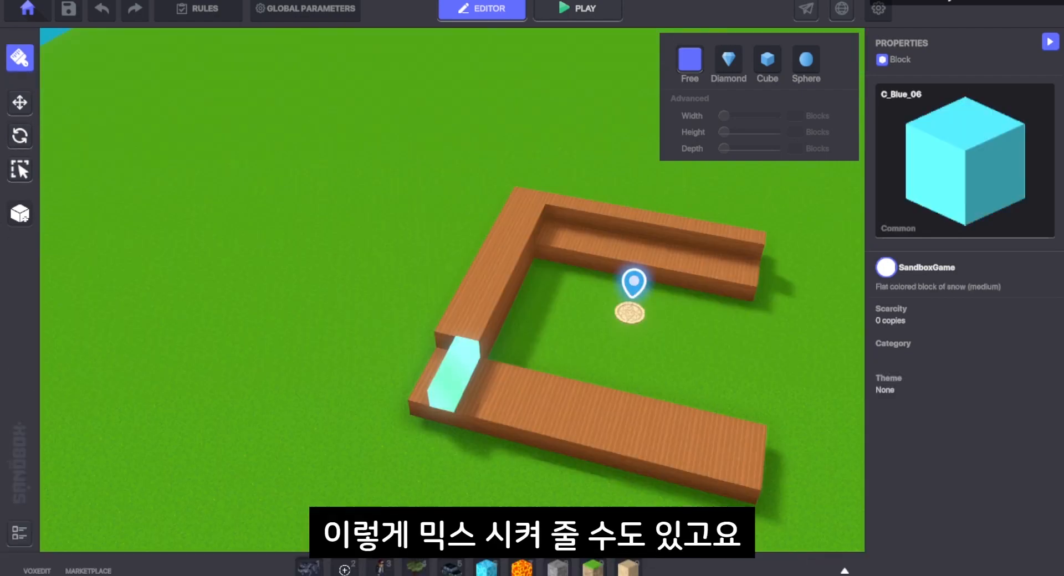
pyautogui.moveTo(461, 369); pyautogui.dragTo(767, 438)
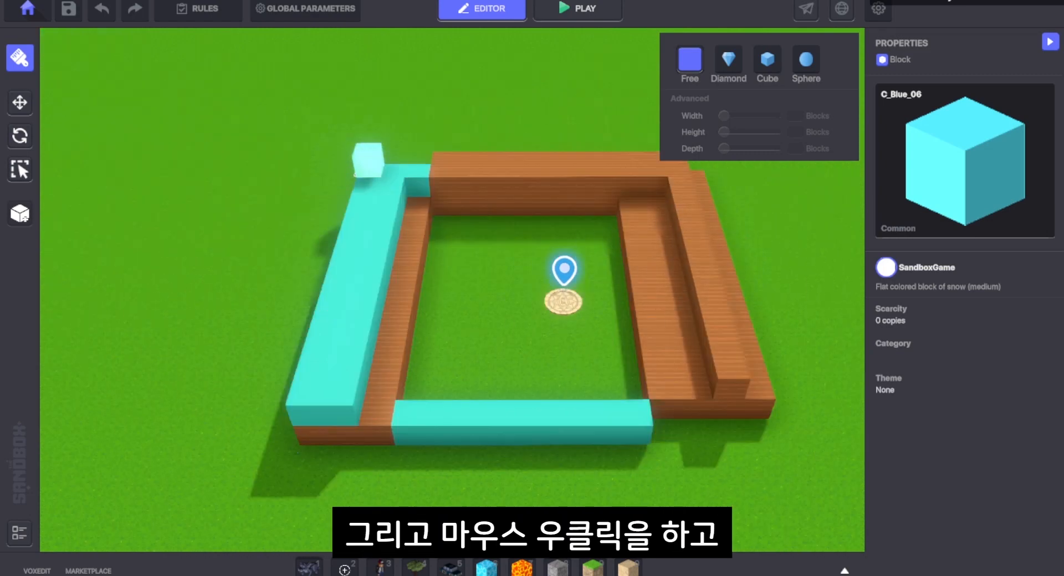
# - Erase the blue rows from the frame and replace the wood planks along one side with C_Blue_06 blocks
pyautogui.moveTo(368, 183); pyautogui.dragTo(351, 402, button='right')
pyautogui.moveTo(350, 402); pyautogui.dragTo(350, 402, button='right')
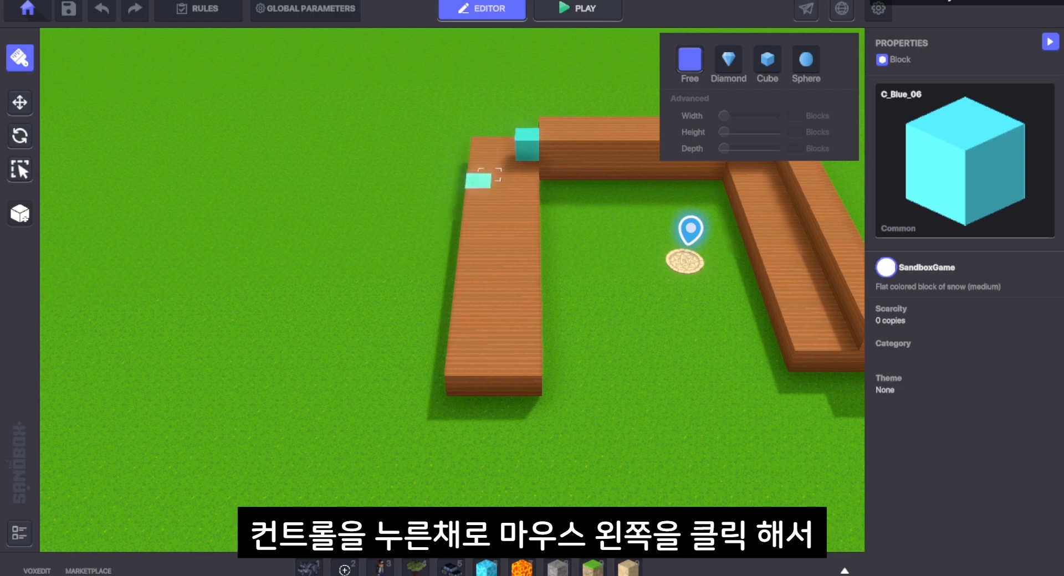
pyautogui.keyDown('ctrl'); pyautogui.moveTo(479, 180); pyautogui.dragTo(493, 383); pyautogui.keyUp('ctrl')
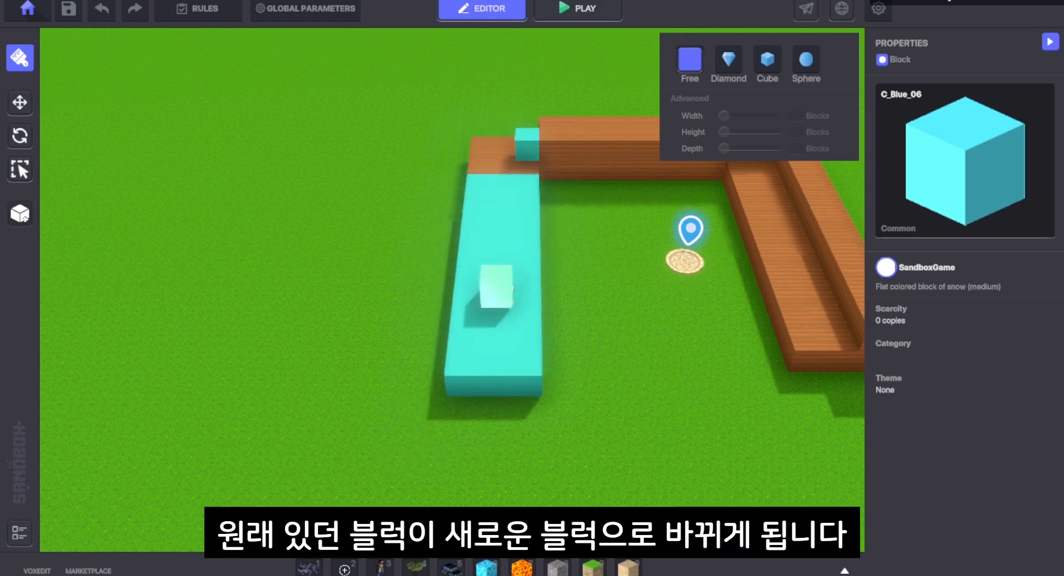
# - Lay a single narrow row of C_Blue_06 blocks on the grass alongside the frame's blue side
pyautogui.scroll(-2, 675, 324)
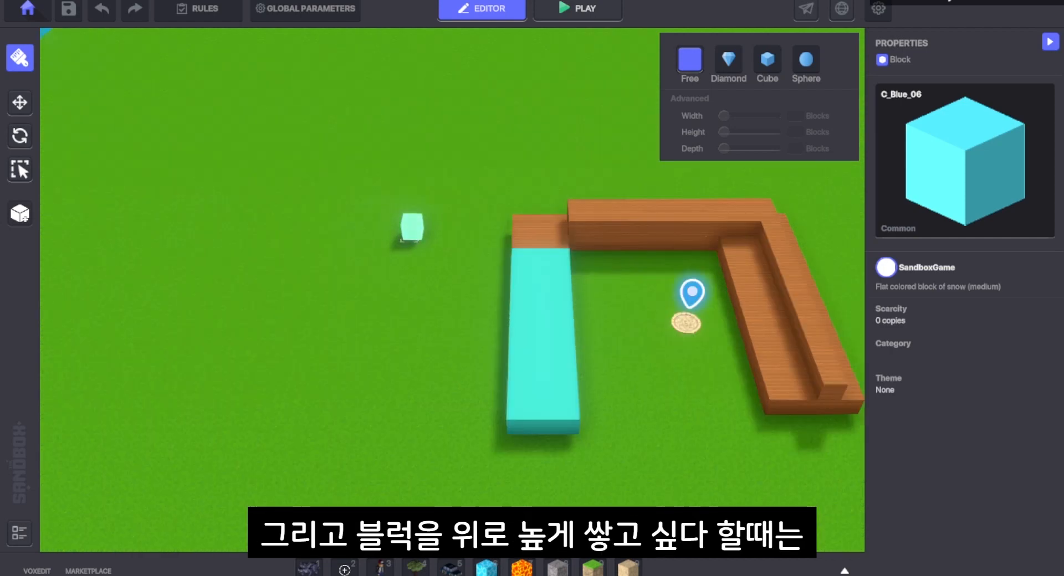
pyautogui.scroll(-2, 488, 332)
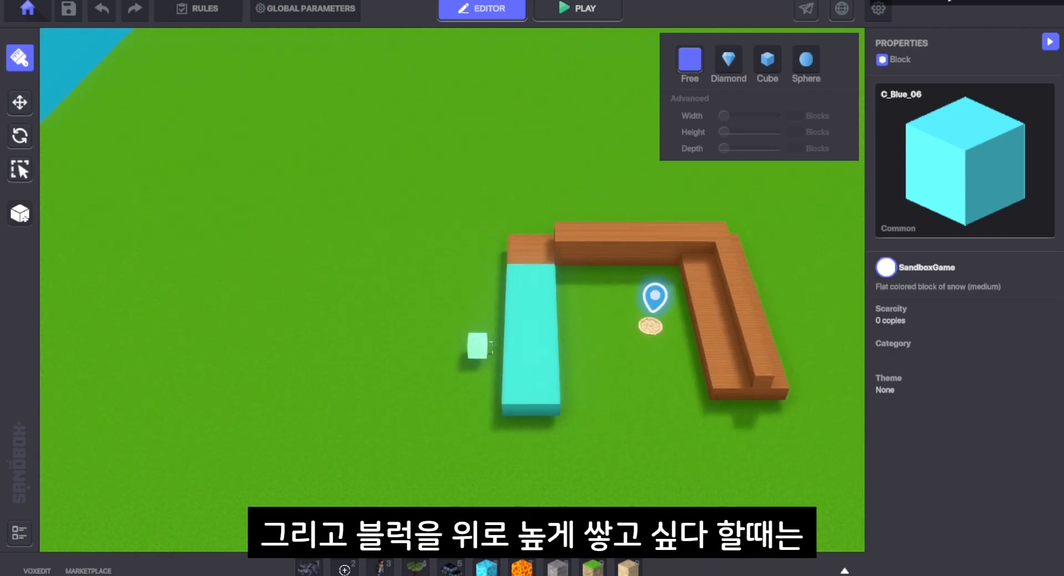
pyautogui.moveTo(477, 345); pyautogui.dragTo(455, 357, button='middle')
pyautogui.moveTo(433, 221); pyautogui.dragTo(393, 421)
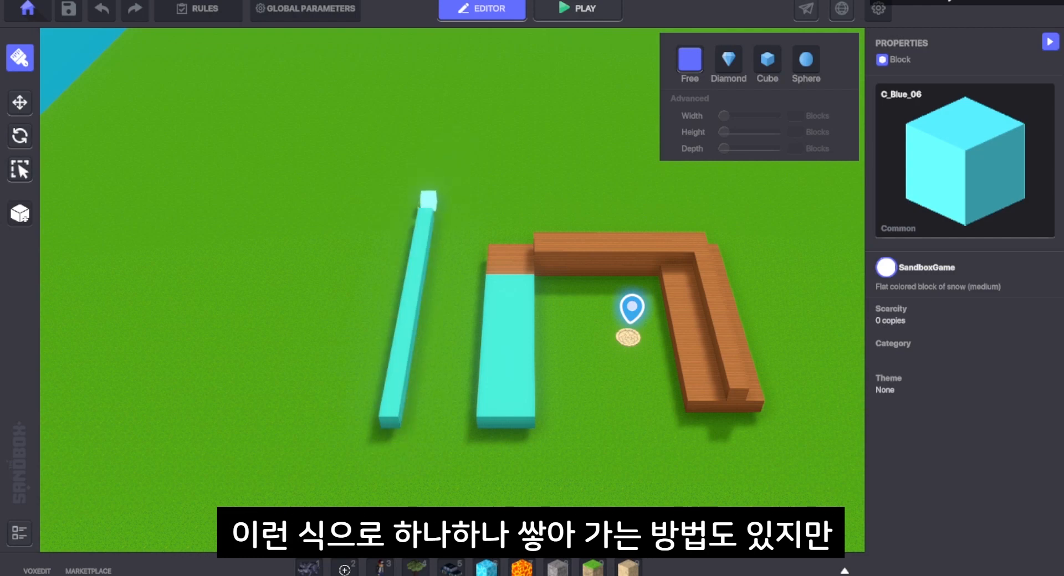
# - Try stacking more blue blocks on top of the new row layer by layer and undo them
pyautogui.moveTo(427, 202)
pyautogui.mouseDown()
pyautogui.moveTo(386, 421)
pyautogui.moveTo(389, 358)
pyautogui.moveTo(395, 400)
pyautogui.mouseUp()
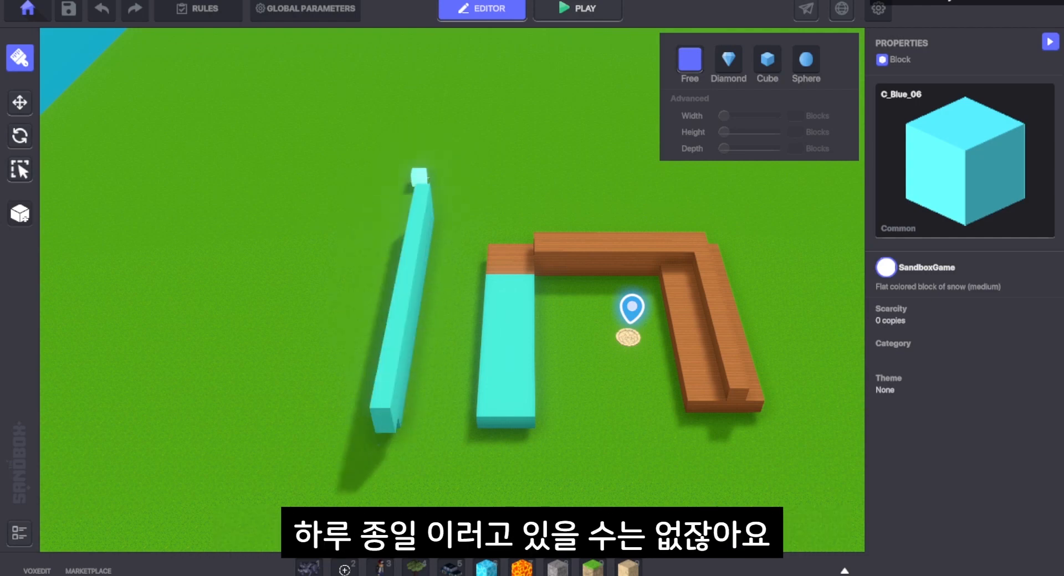
pyautogui.hotkey('ctrl', 'z')
pyautogui.hotkey('ctrl', 'z')
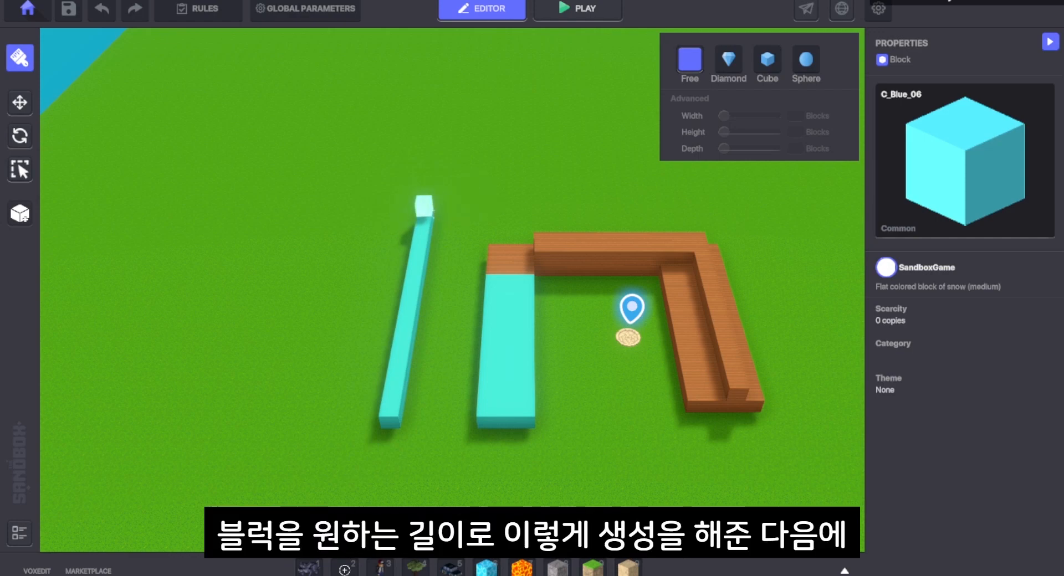
# - Raise the single blue row into a tall wall and build a second tall wall at a right angle from its end
pyautogui.moveTo(424, 206); pyautogui.dragTo(320, 168)
pyautogui.moveTo(389, 345); pyautogui.dragTo(354, 332, button='right')
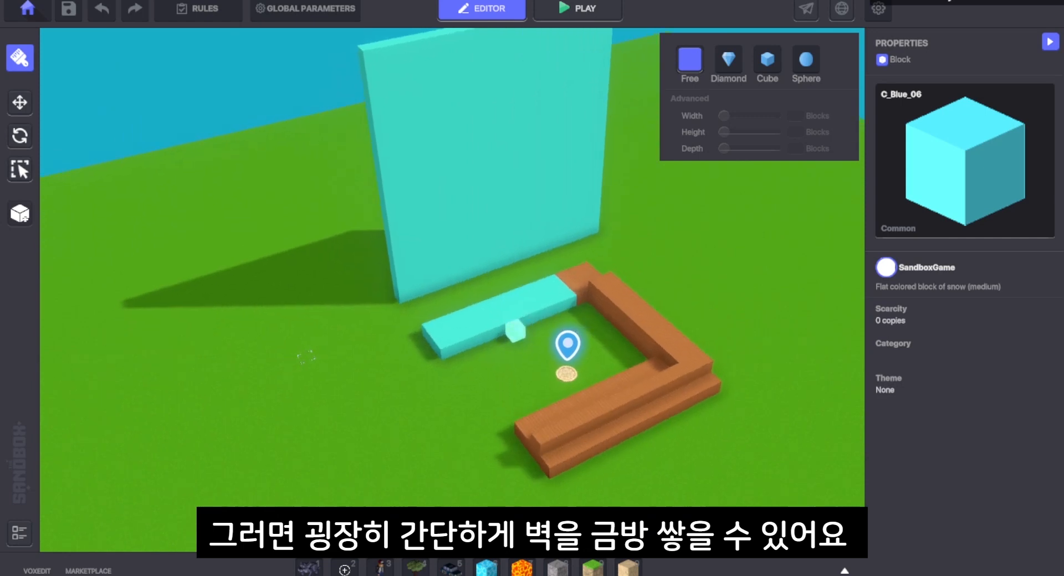
pyautogui.moveTo(464, 275); pyautogui.dragTo(350, 370, button='middle')
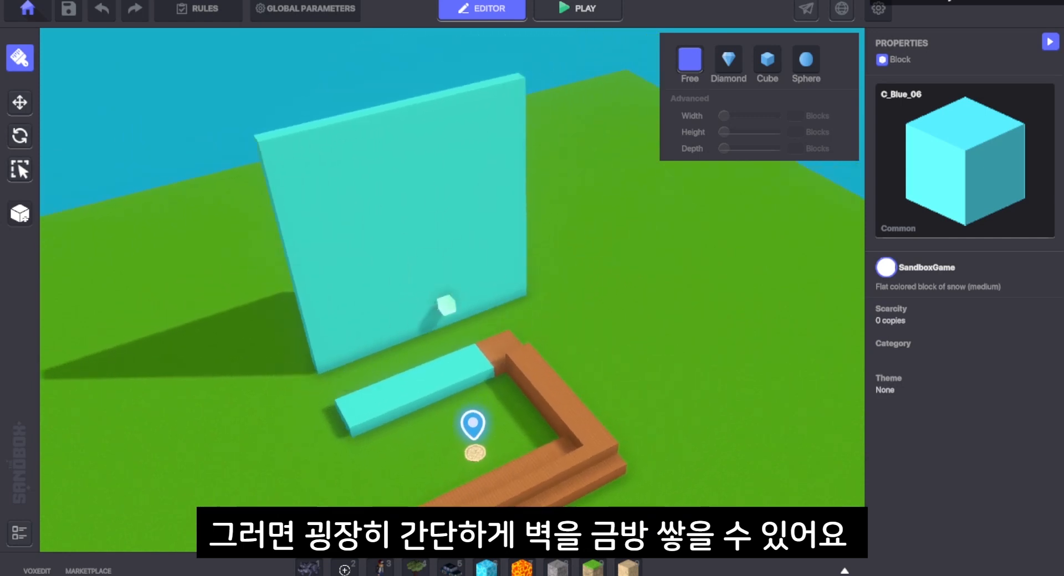
pyautogui.scroll(-2, 494, 338)
pyautogui.moveTo(519, 300); pyautogui.dragTo(668, 230)
pyautogui.moveTo(385, 360); pyautogui.dragTo(209, 349, button='right')
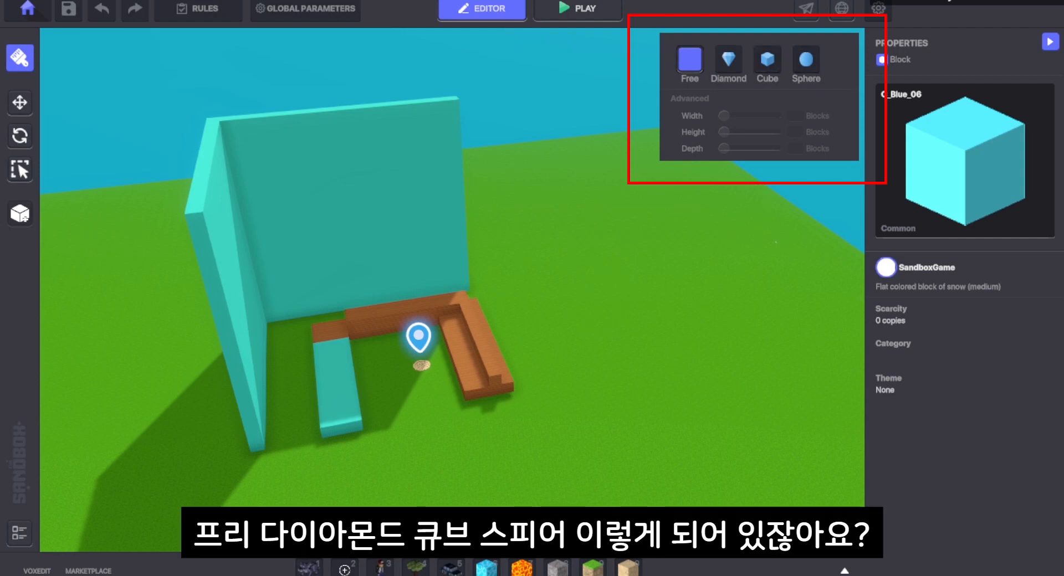
# - Try laying a flat rectangular slab of blue blocks in front of the wood frame in Free shape and undo it
pyautogui.scroll(3, 454, 429)
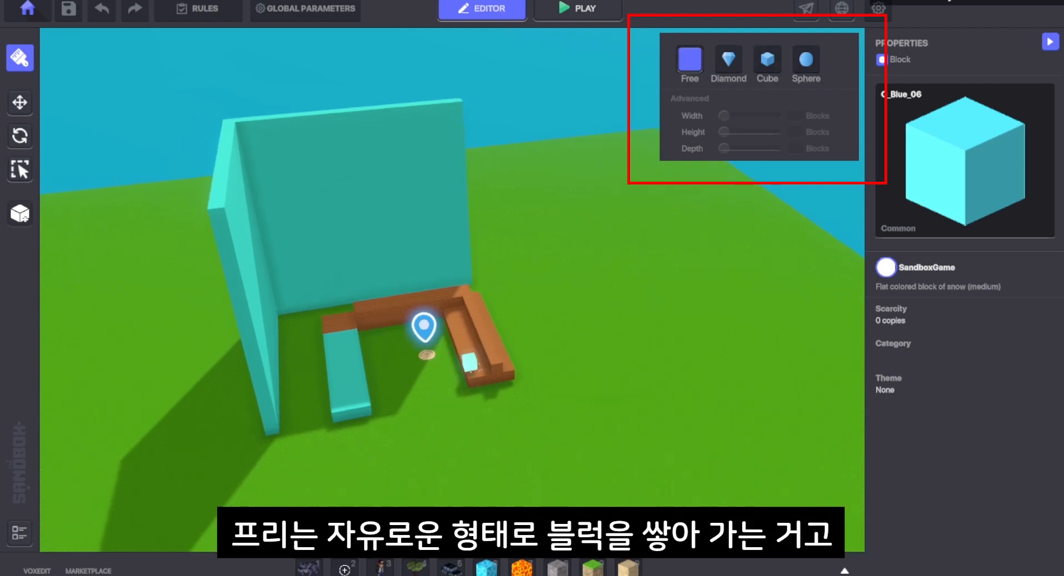
pyautogui.moveTo(452, 411)
pyautogui.mouseDown()
pyautogui.moveTo(608, 443)
pyautogui.moveTo(697, 447)
pyautogui.moveTo(720, 461)
pyautogui.mouseUp()
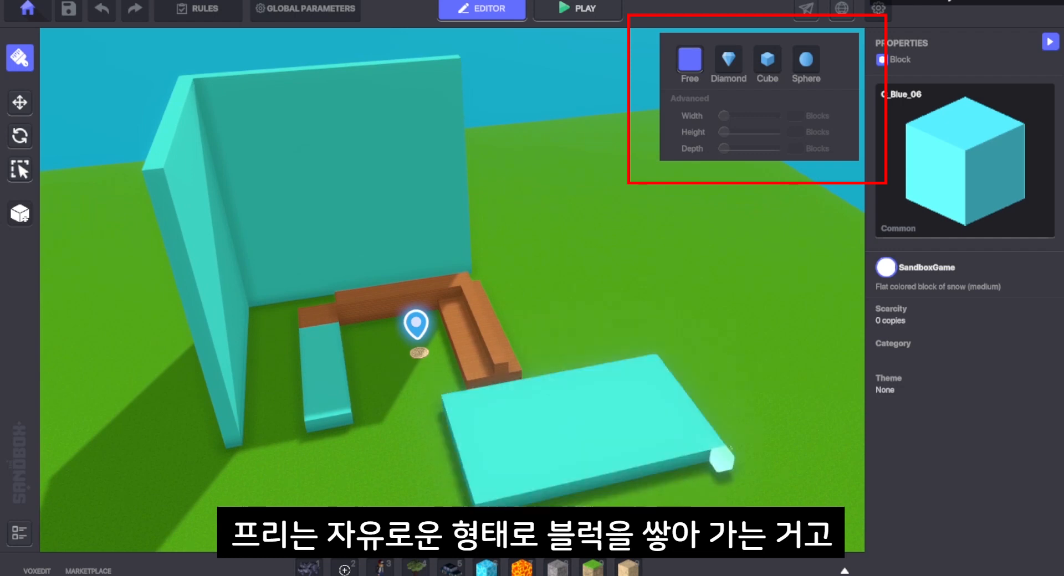
pyautogui.scroll(-2, 670, 430)
pyautogui.hotkey('ctrl', 'z')
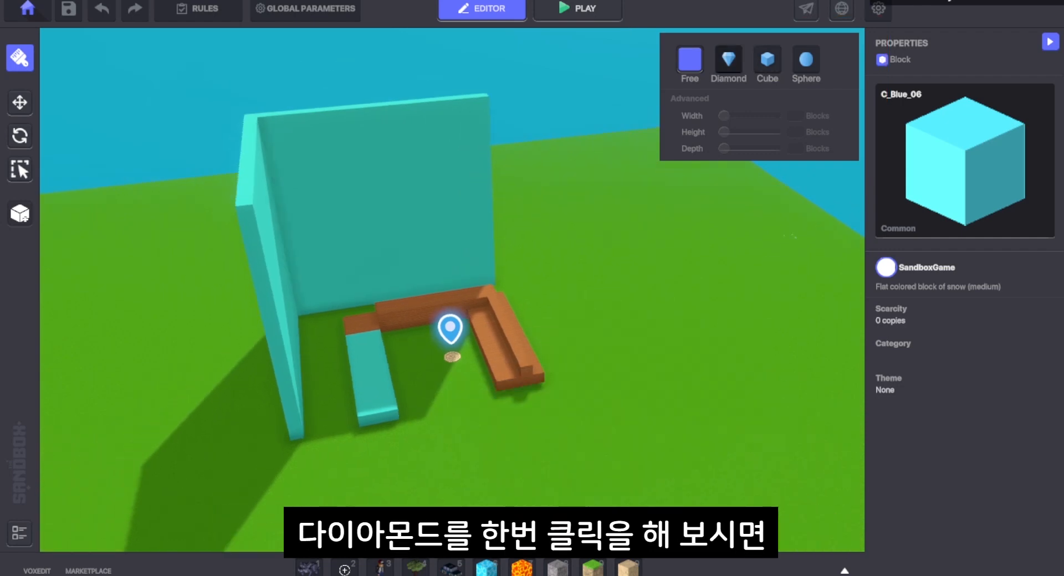
# - Stack a pagoda-like tower beside the walls with the Diamond brush shape at 11 blocks width, height and depth
pyautogui.click(728, 59)
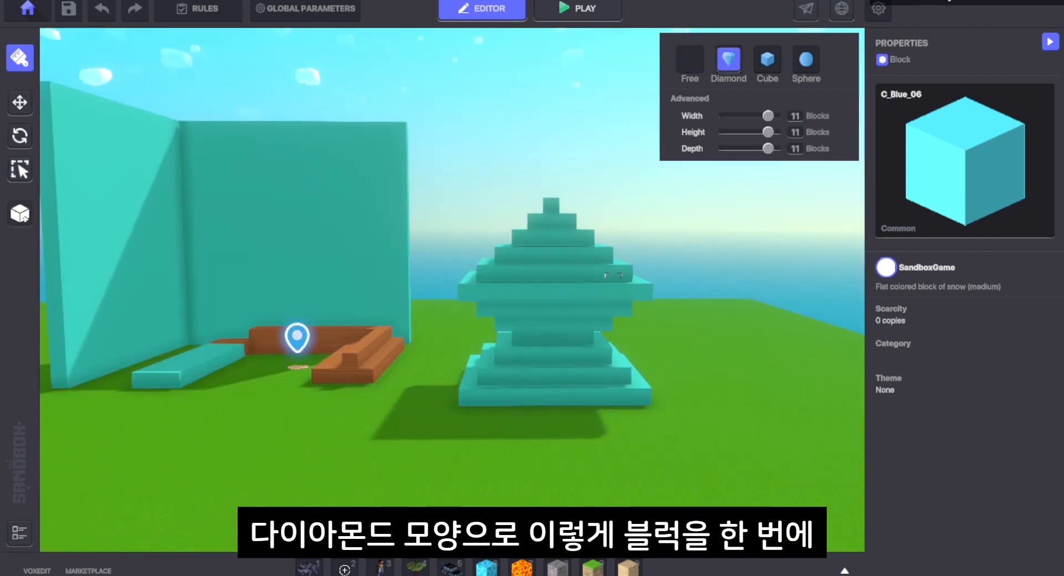
pyautogui.click(557, 244)
pyautogui.moveTo(715, 388); pyautogui.dragTo(498, 388, button='right')
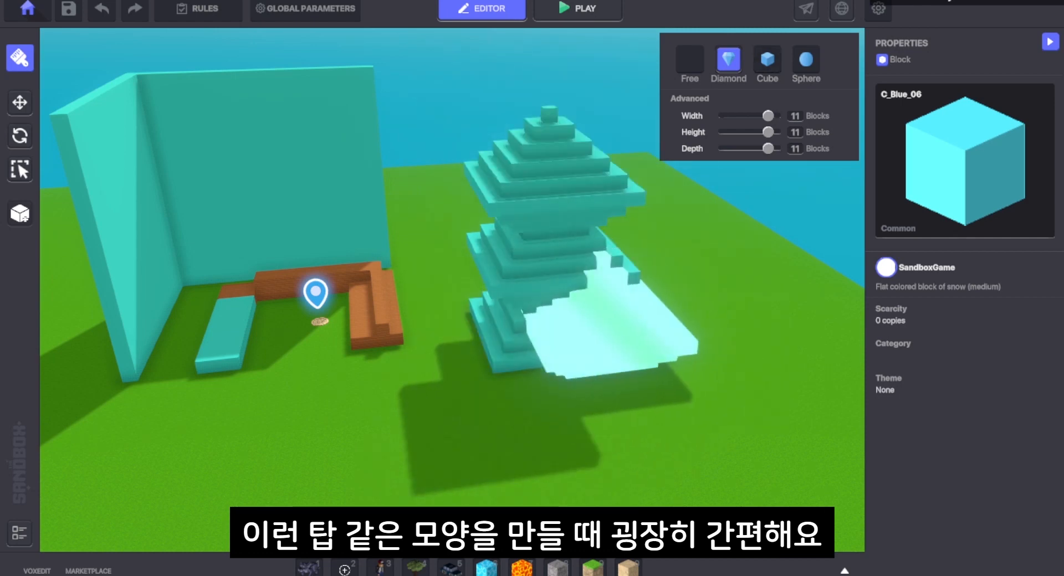
pyautogui.moveTo(654, 291); pyautogui.dragTo(617, 283, button='right')
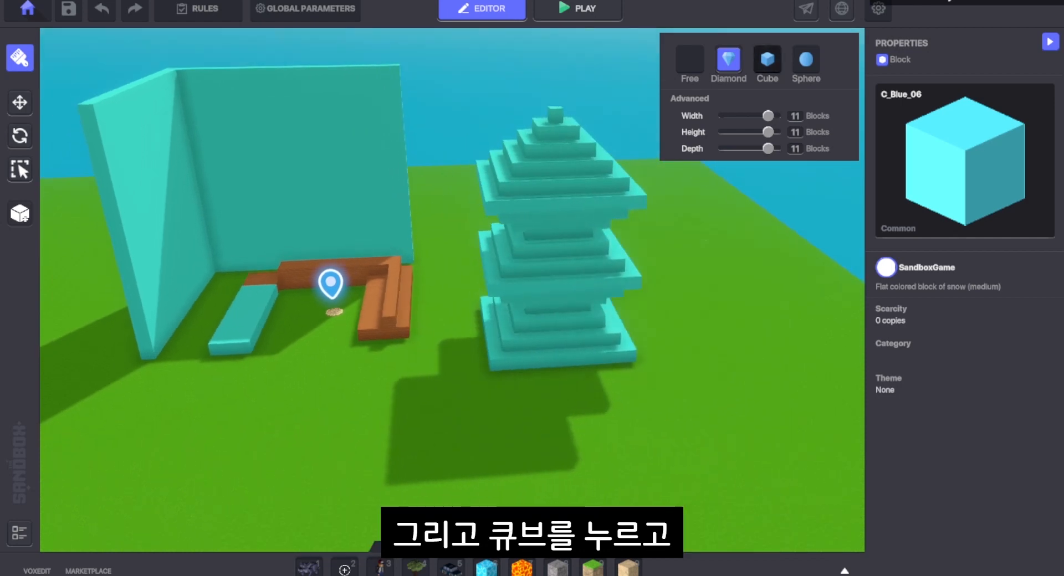
# - Place a solid blue box near the land's edge with the Cube brush shape, setting 9 blocks width, 12 height and 8 depth
pyautogui.click(767, 60)
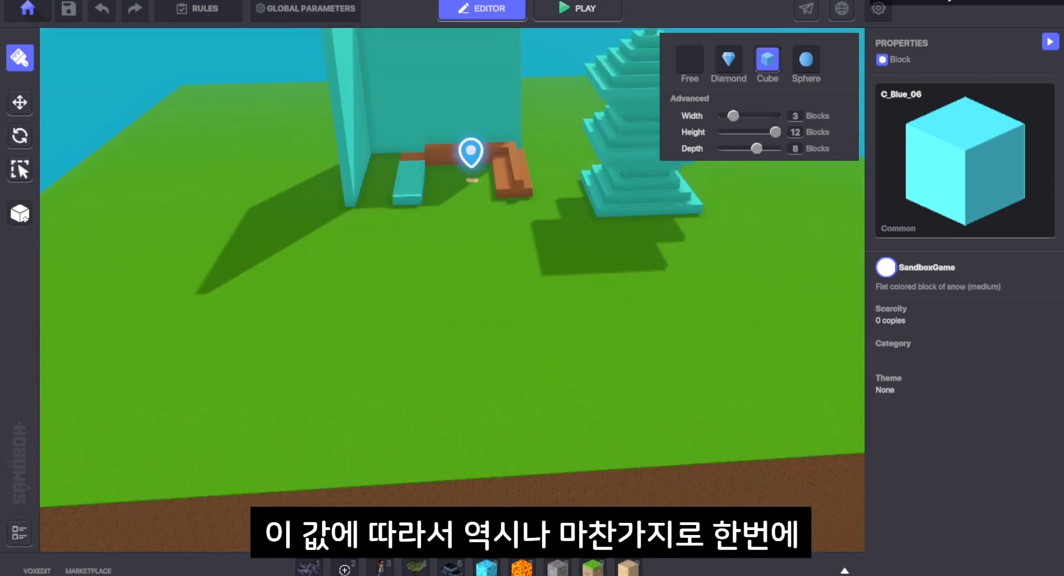
pyautogui.click(495, 333)
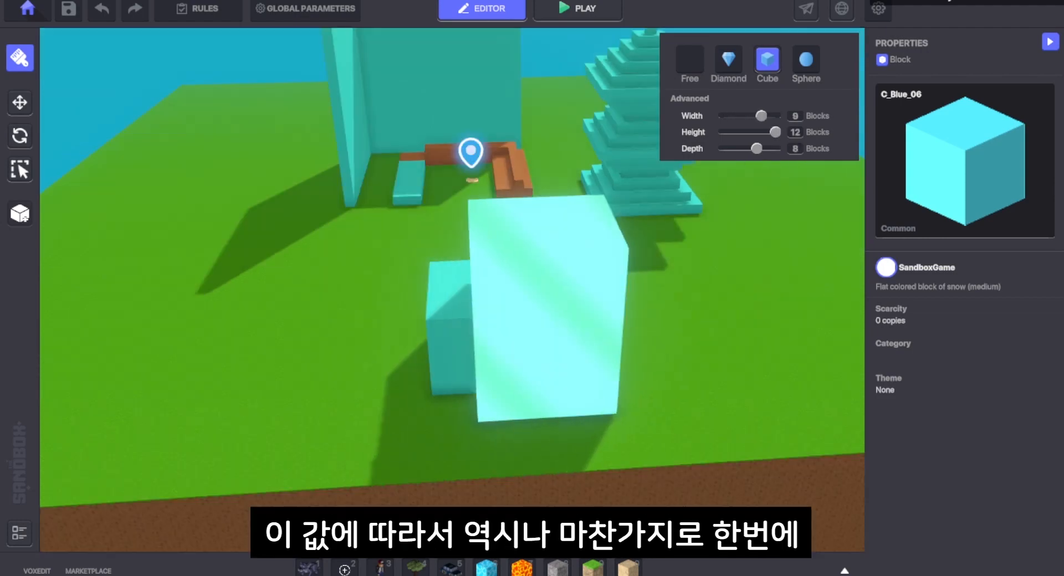
pyautogui.moveTo(755, 233); pyautogui.dragTo(422, 257, button='right')
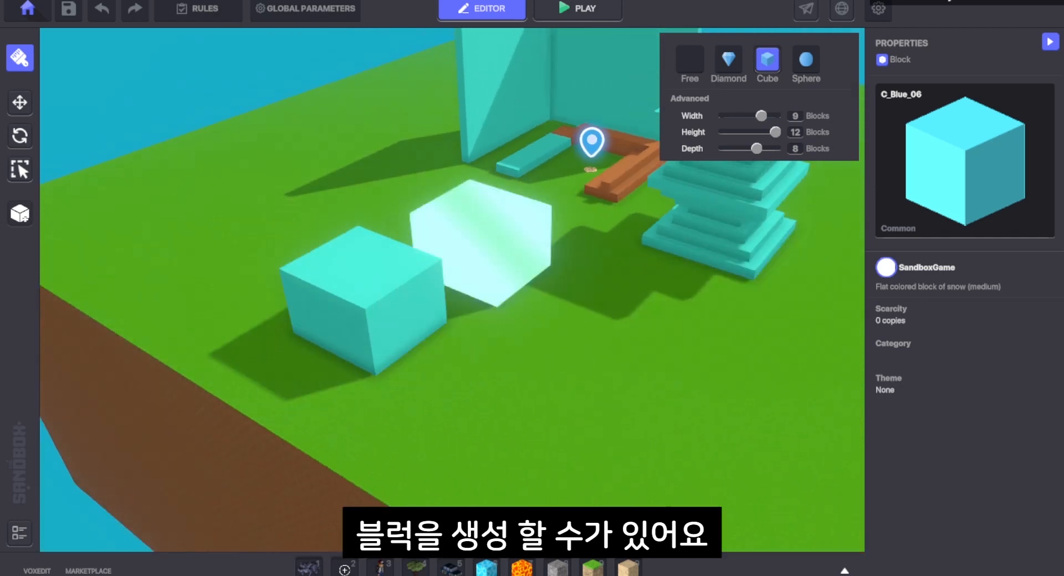
pyautogui.moveTo(488, 277); pyautogui.dragTo(490, 286, button='right')
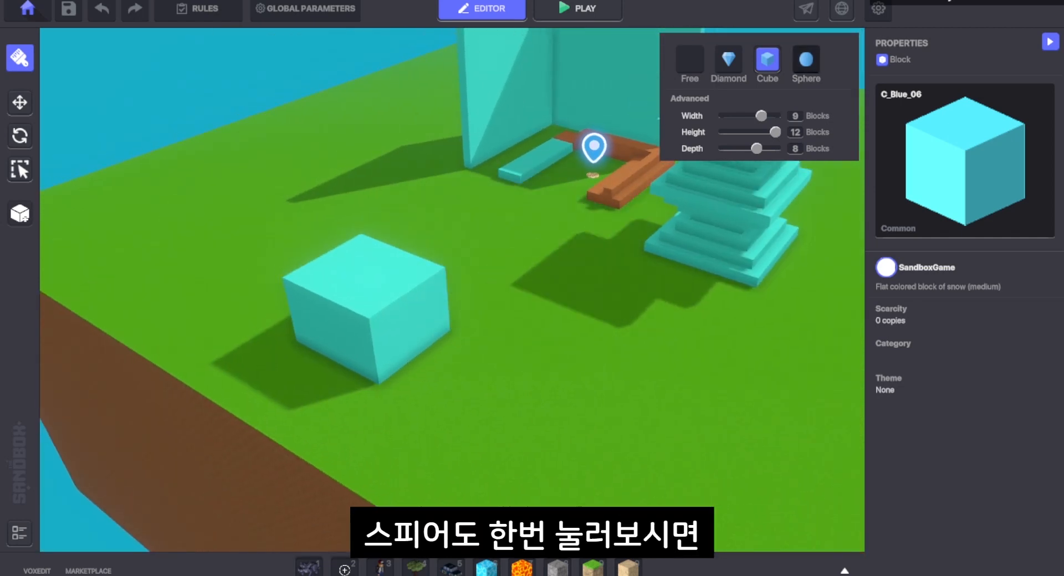
# - Add a blue sphere onto the box with the Sphere brush shape at 12 blocks width, height and depth
pyautogui.click(806, 59)
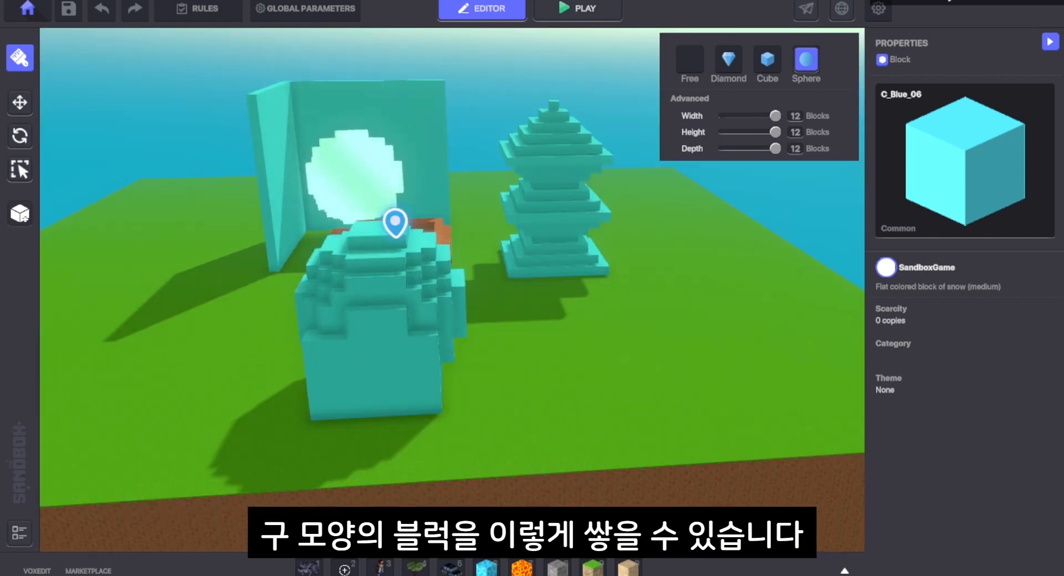
pyautogui.moveTo(444, 297); pyautogui.dragTo(646, 308, button='right')
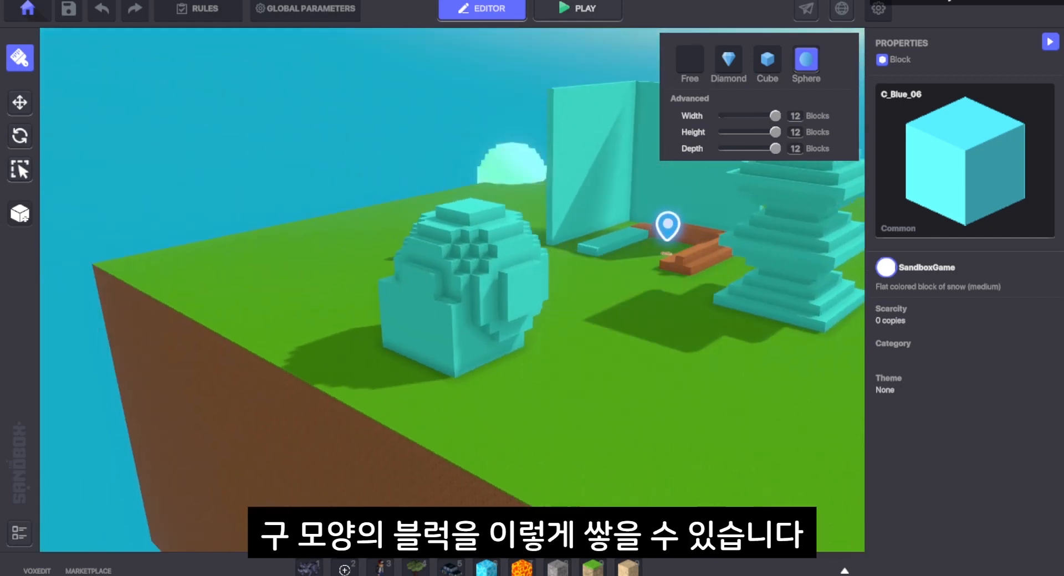
# - Add another blue sphere onto the box-and-sphere stack with the Sphere brush shape at 12 blocks width, height and depth
pyautogui.click(477, 211)
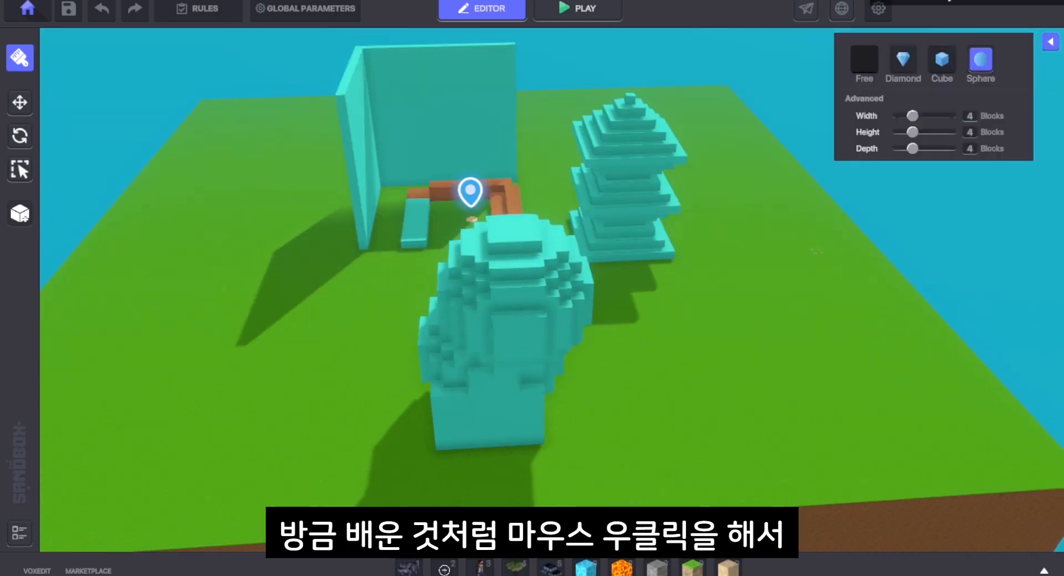
pyautogui.moveTo(505, 238)
pyautogui.mouseDown(button='right')
pyautogui.moveTo(543, 314)
pyautogui.moveTo(571, 260)
pyautogui.moveTo(530, 314)
pyautogui.mouseUp(button='right')
pyautogui.moveTo(613, 387); pyautogui.dragTo(625, 382, button='middle')
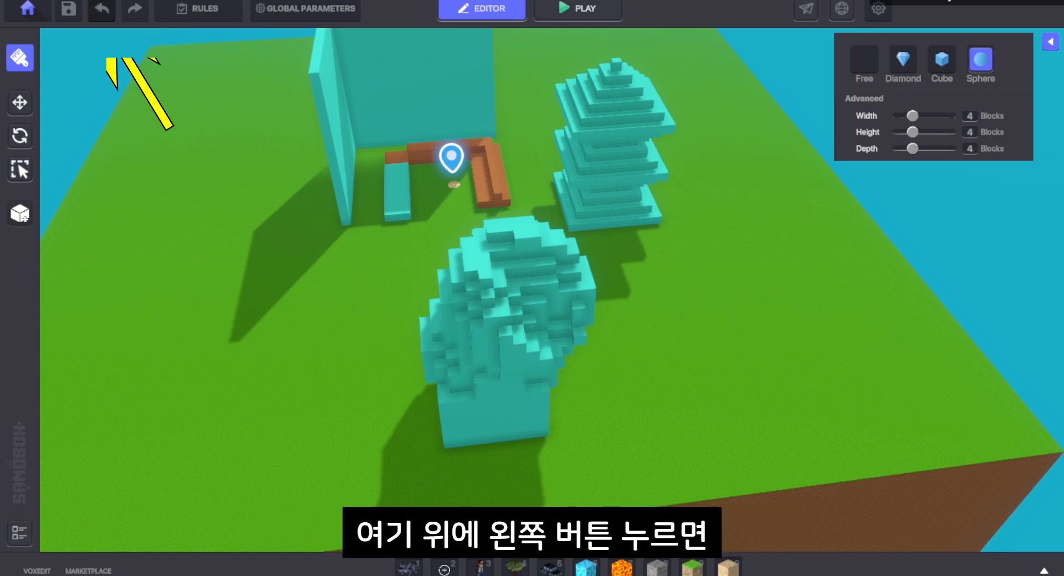
# - Undo the placements of the blue spheres, the box and the diamond tower
pyautogui.hotkey('ctrl', 'z')
pyautogui.hotkey('ctrl', 'z')
pyautogui.hotkey('ctrl', 'z')
pyautogui.hotkey('ctrl', 'z')
pyautogui.click(102, 9)
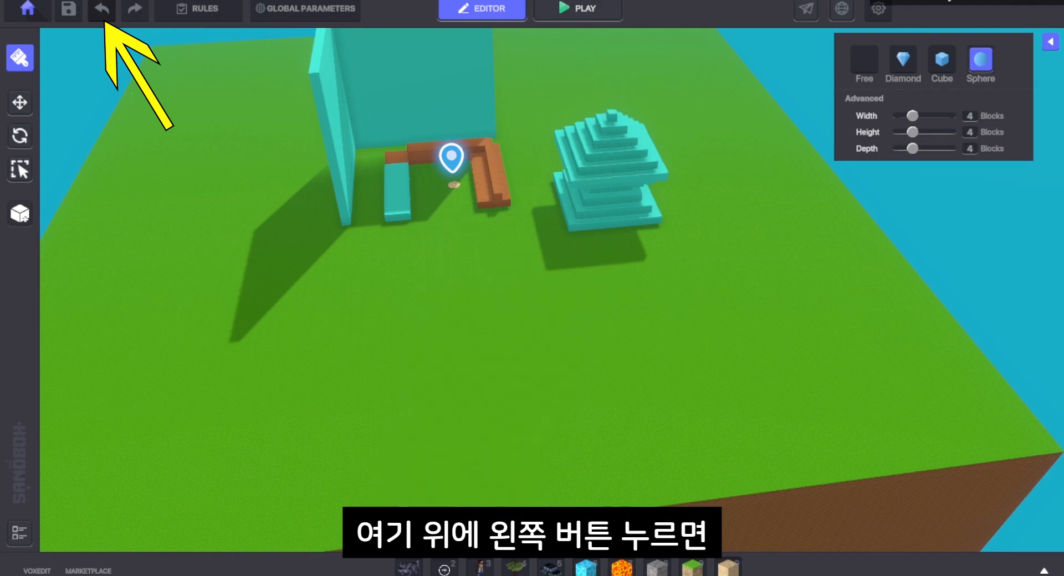
pyautogui.click(101, 9)
pyautogui.click(101, 9)
pyautogui.press('w')
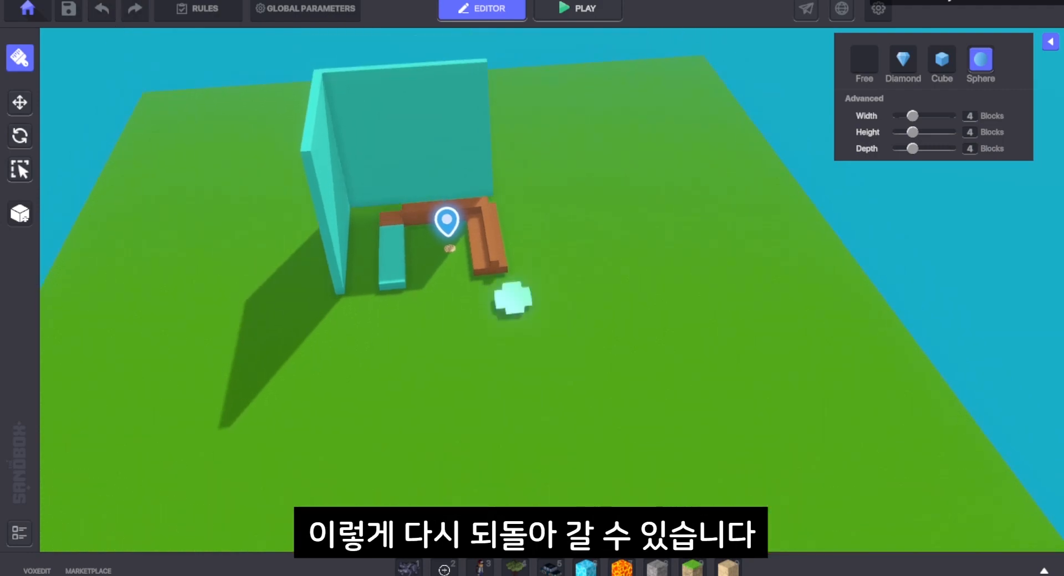
# - Redo the undone diamond tower, box and sphere placements
pyautogui.click(135, 9)
pyautogui.click(134, 9)
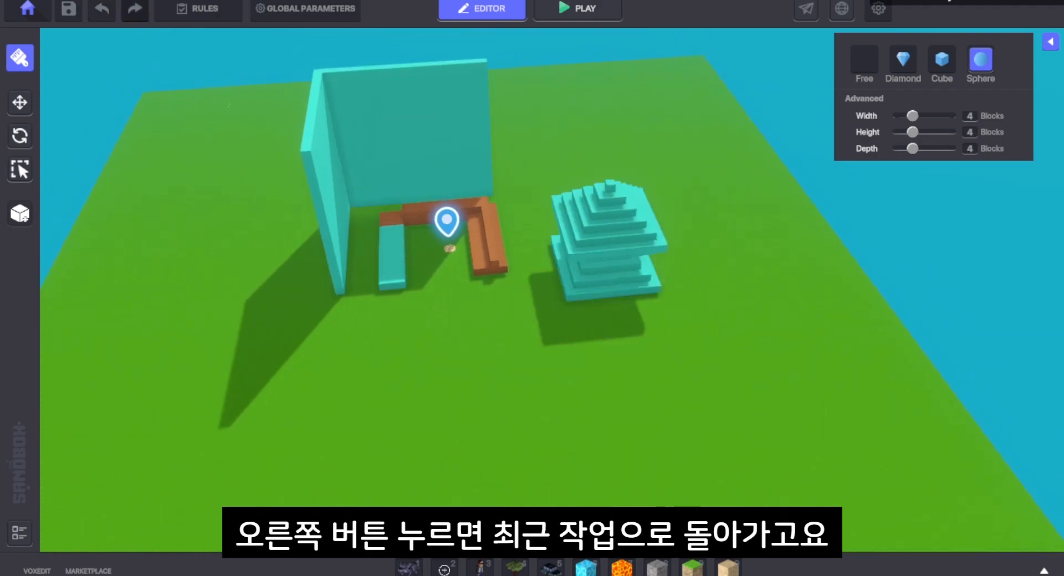
pyautogui.click(134, 9)
pyautogui.click(134, 9)
pyautogui.click(134, 9)
pyautogui.click(135, 9)
pyautogui.scroll(-2, 677, 370)
pyautogui.moveTo(677, 370)
pyautogui.mouseDown(button='right')
pyautogui.moveTo(594, 320)
pyautogui.moveTo(594, 308)
pyautogui.moveTo(701, 366)
pyautogui.moveTo(677, 409)
pyautogui.mouseUp(button='right')
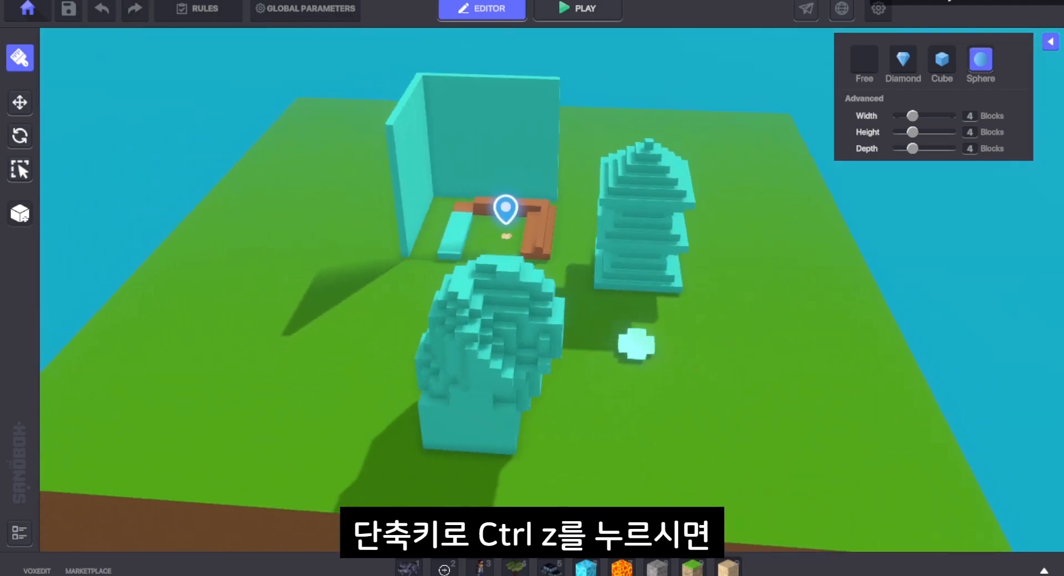
# - Undo the restored spheres, box and diamond tower again, leaving only the walls, wood frame and blue strip
pyautogui.hotkey('ctrl', 'z')
pyautogui.hotkey('ctrl', 'z')
pyautogui.hotkey('ctrl', 'z')
pyautogui.hotkey('ctrl', 'z')
pyautogui.hotkey('ctrl', 'z')
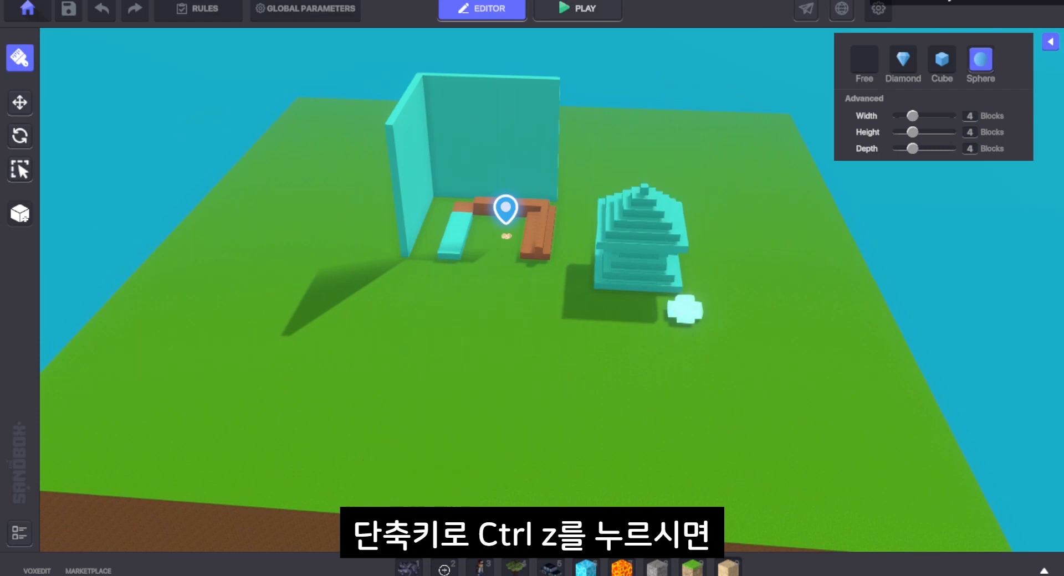
pyautogui.scroll(2, 543, 127)
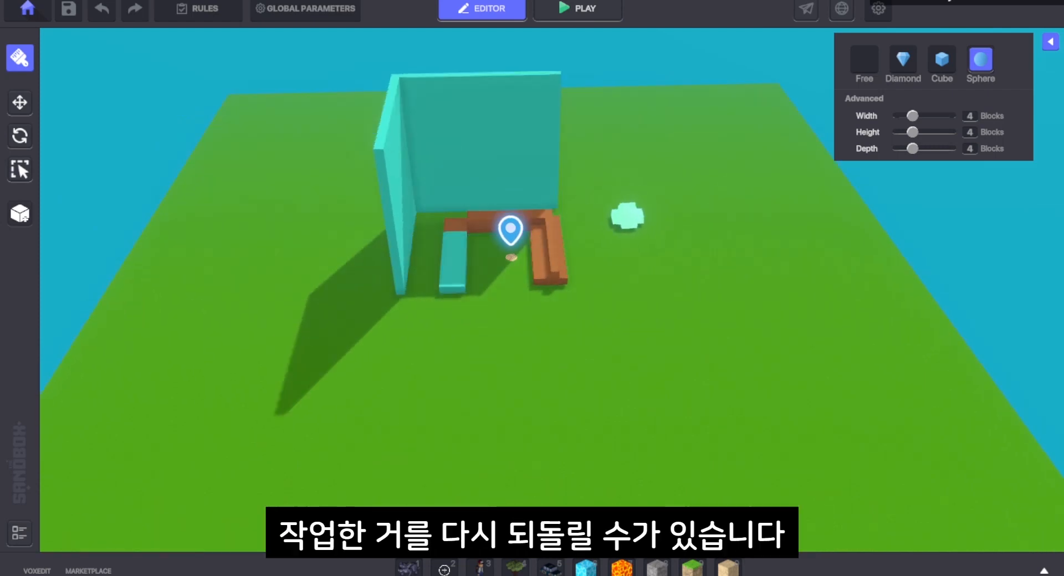
pyautogui.moveTo(646, 252); pyautogui.dragTo(638, 245, button='middle')
pyautogui.scroll(1, 638, 245)
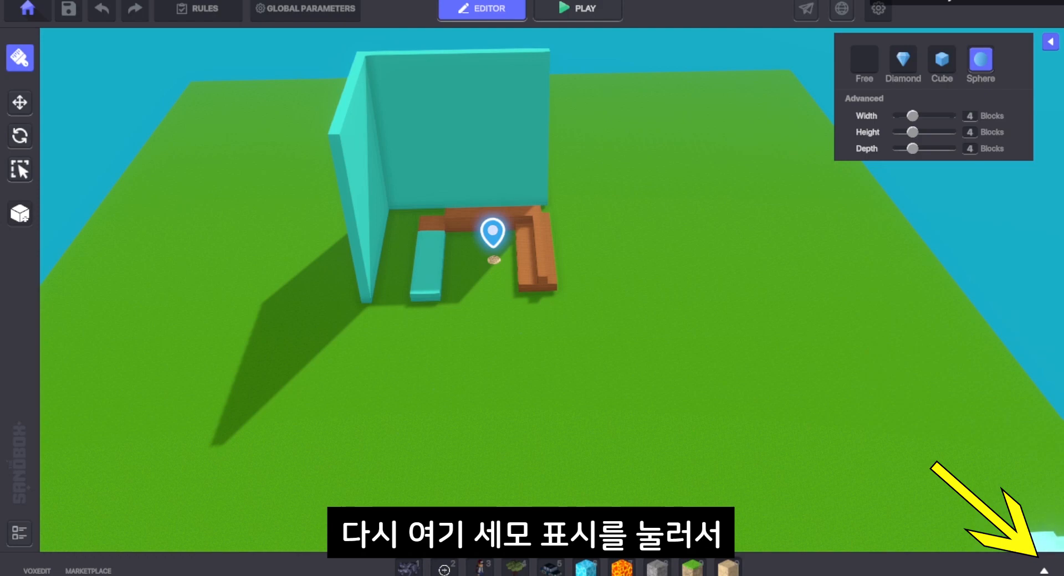
# - Expand the asset library, clear its Blocks filter and look through the Rarity and Theme filters and the full asset list
pyautogui.click(1044, 570)
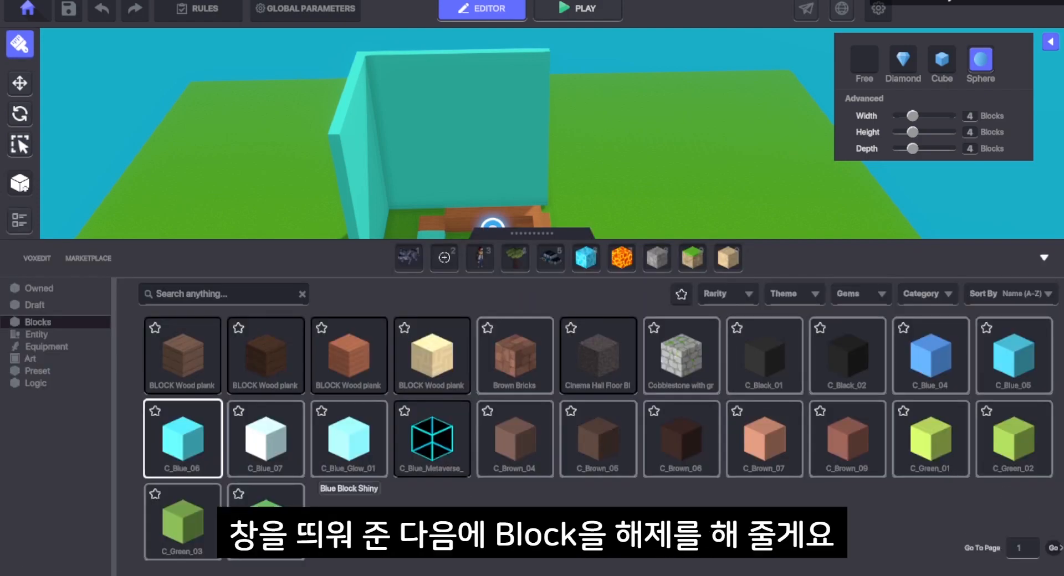
pyautogui.click(38, 322)
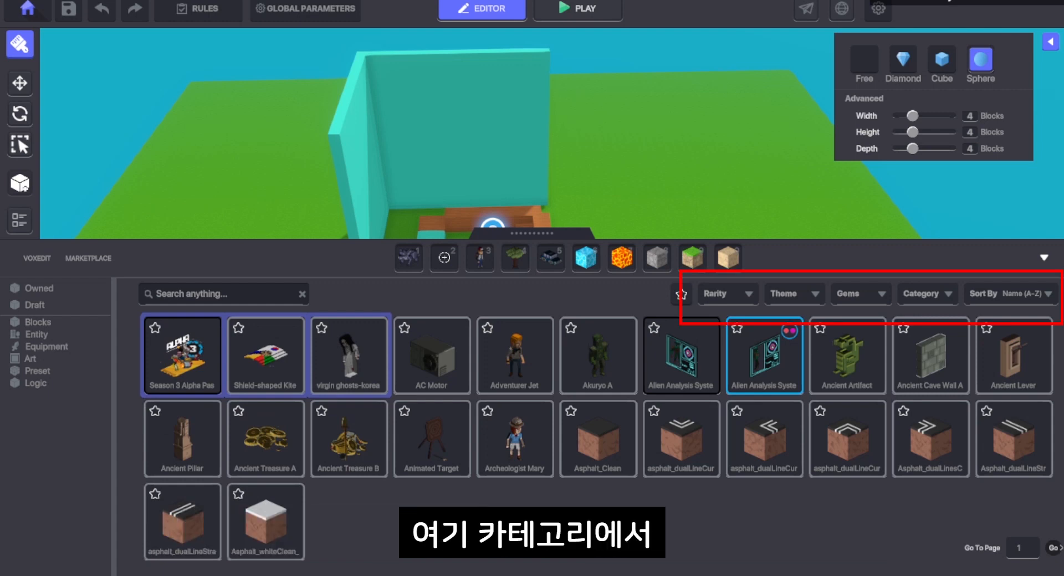
pyautogui.click(727, 294)
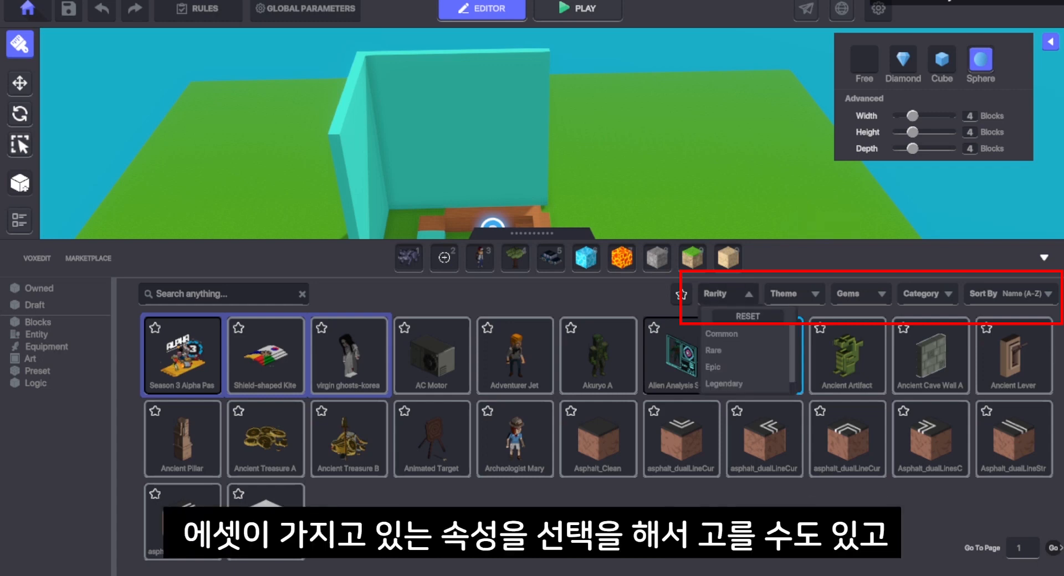
pyautogui.click(793, 294)
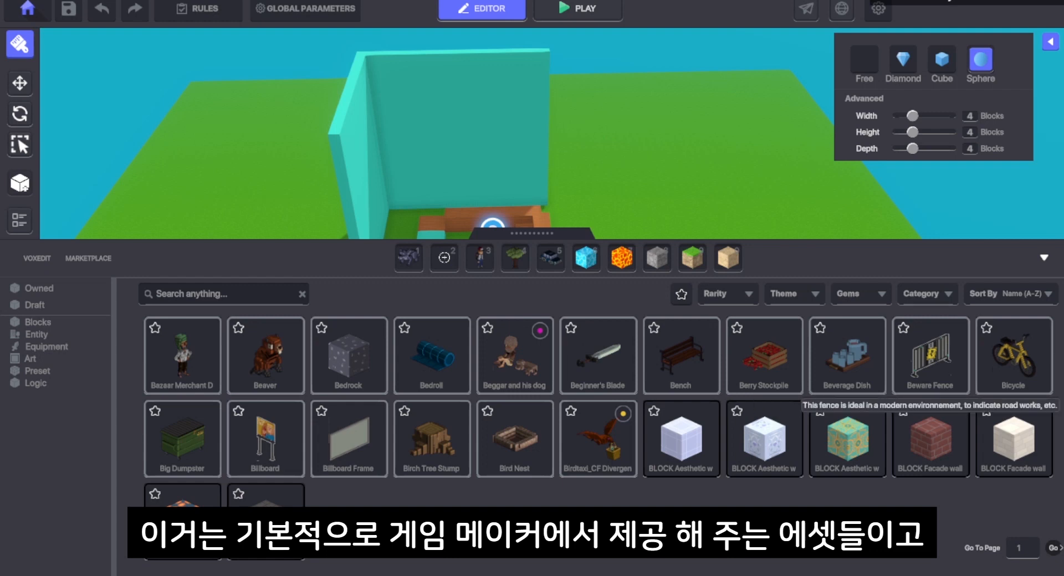
pyautogui.scroll(-2, 1013, 356)
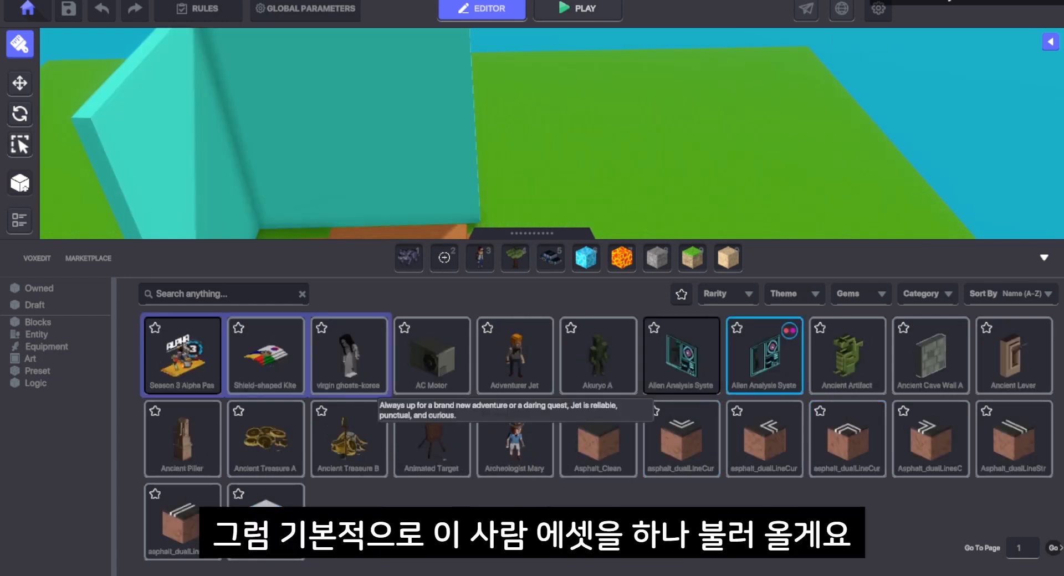
# - Place the Adventurer Jet asset on the grass beside the wood frame
pyautogui.click(514, 355)
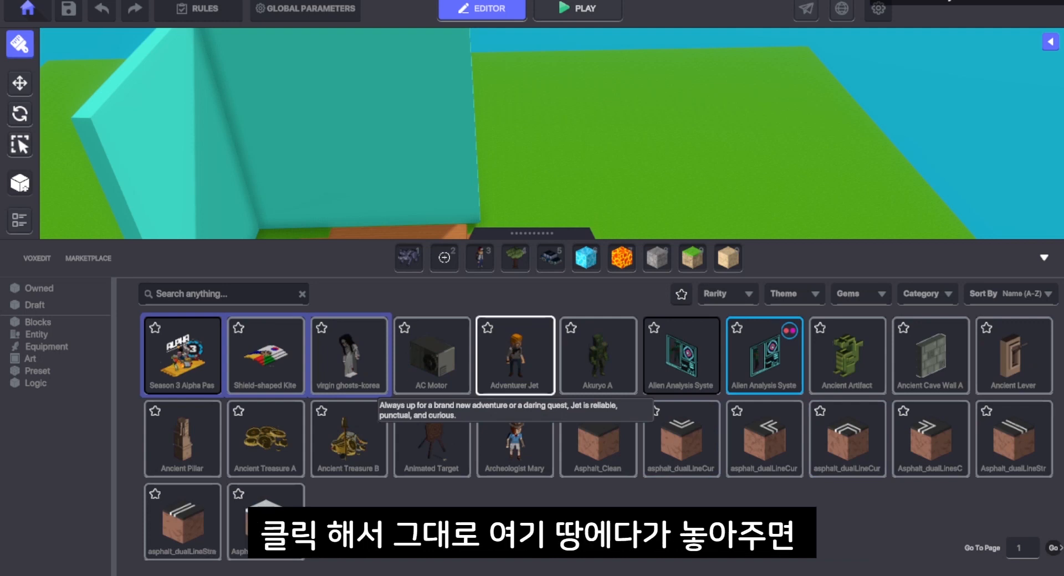
pyautogui.moveTo(671, 211); pyautogui.dragTo(624, 370, button='right')
pyautogui.moveTo(576, 446); pyautogui.dragTo(575, 402, button='right')
pyautogui.click(598, 370)
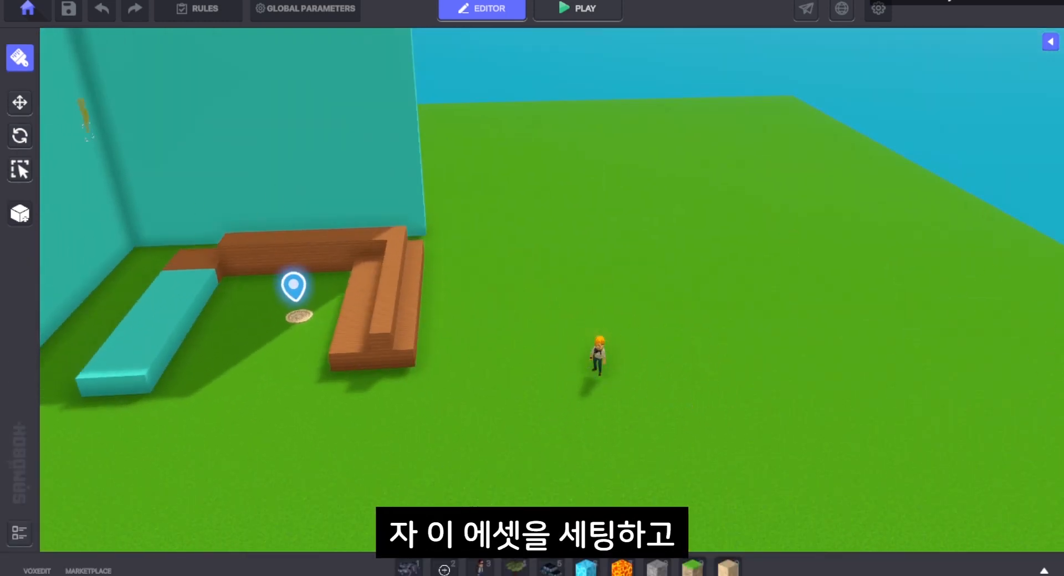
pyautogui.moveTo(108, 123); pyautogui.dragTo(141, 107, button='middle')
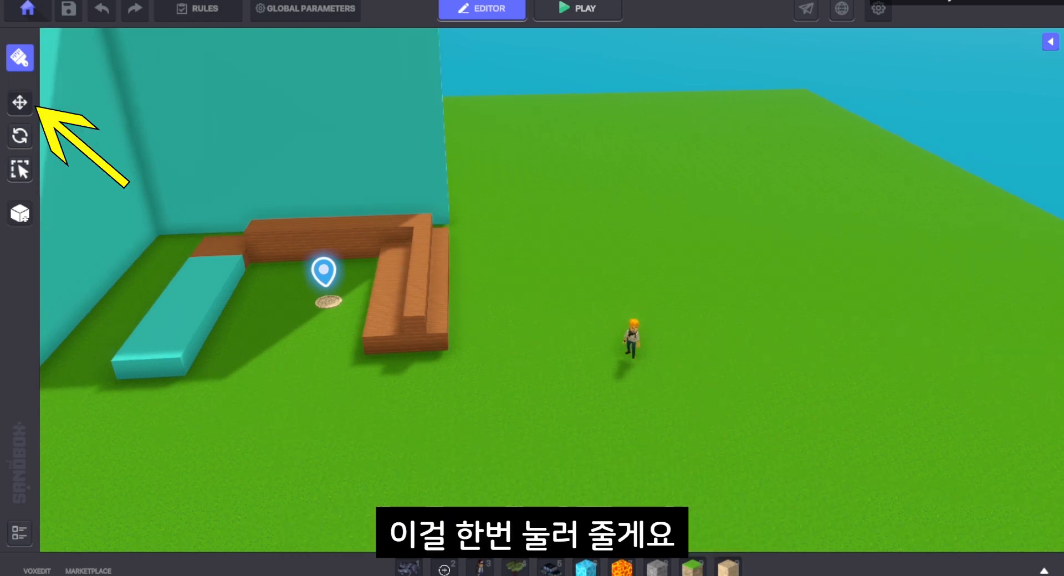
pyautogui.moveTo(696, 367)
pyautogui.mouseDown(button='middle')
pyautogui.moveTo(703, 360)
pyautogui.moveTo(666, 385)
pyautogui.mouseUp(button='middle')
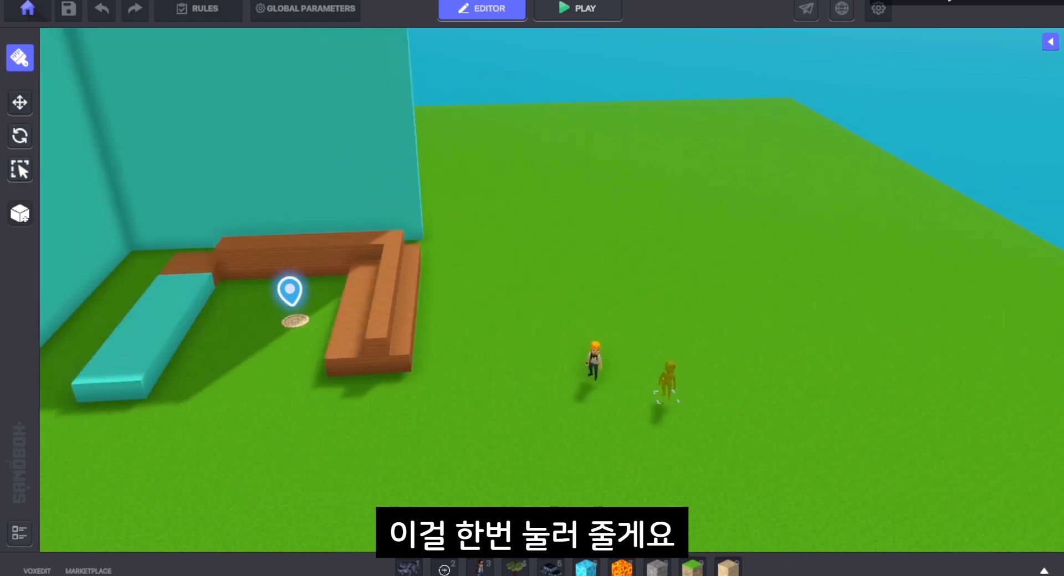
# - Select the placed Adventurer Jet character with the Move tool
pyautogui.click(19, 102)
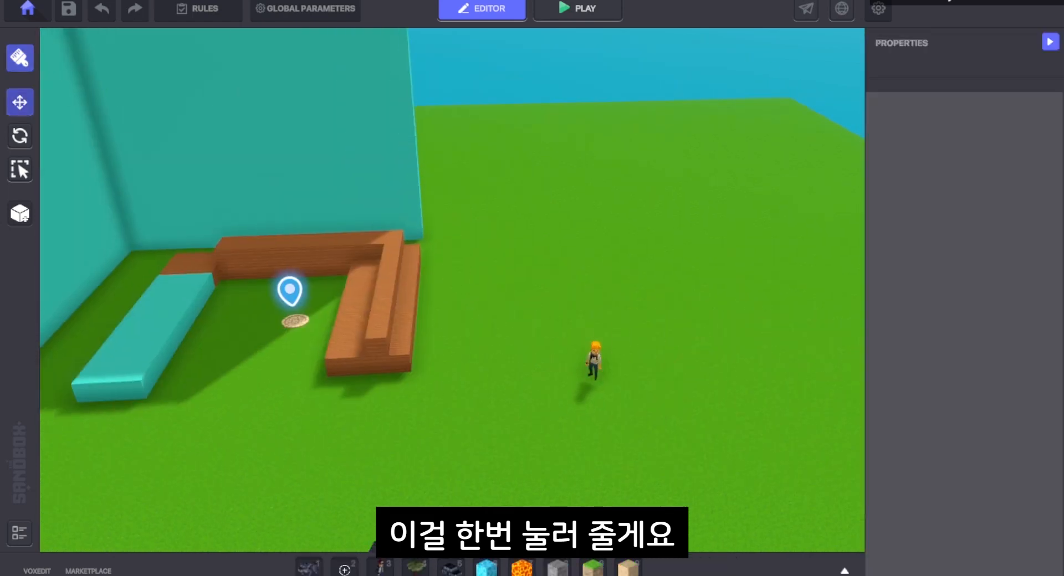
pyautogui.moveTo(452, 290); pyautogui.dragTo(464, 281, button='middle')
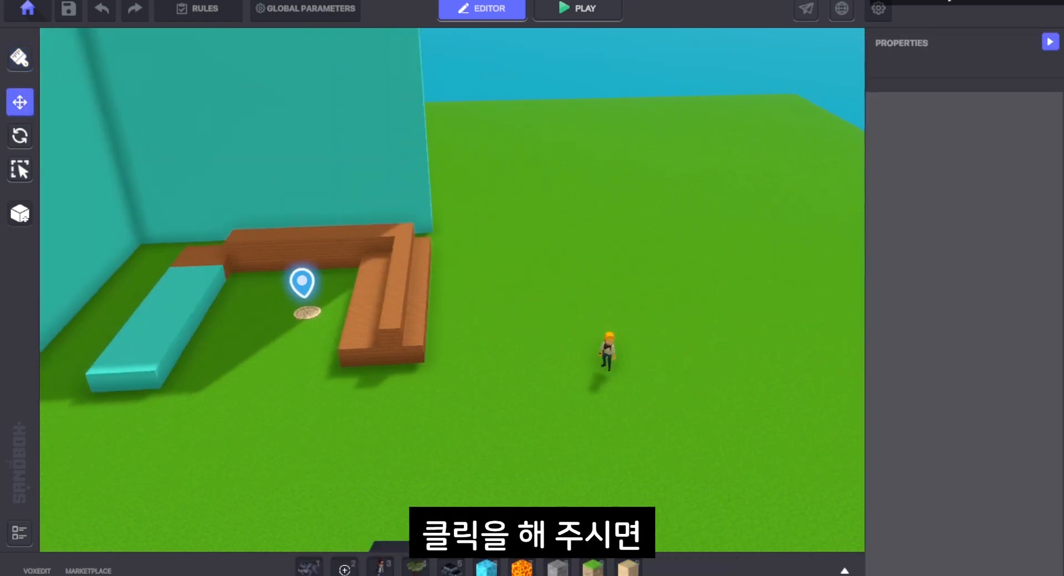
pyautogui.scroll(3, 452, 289)
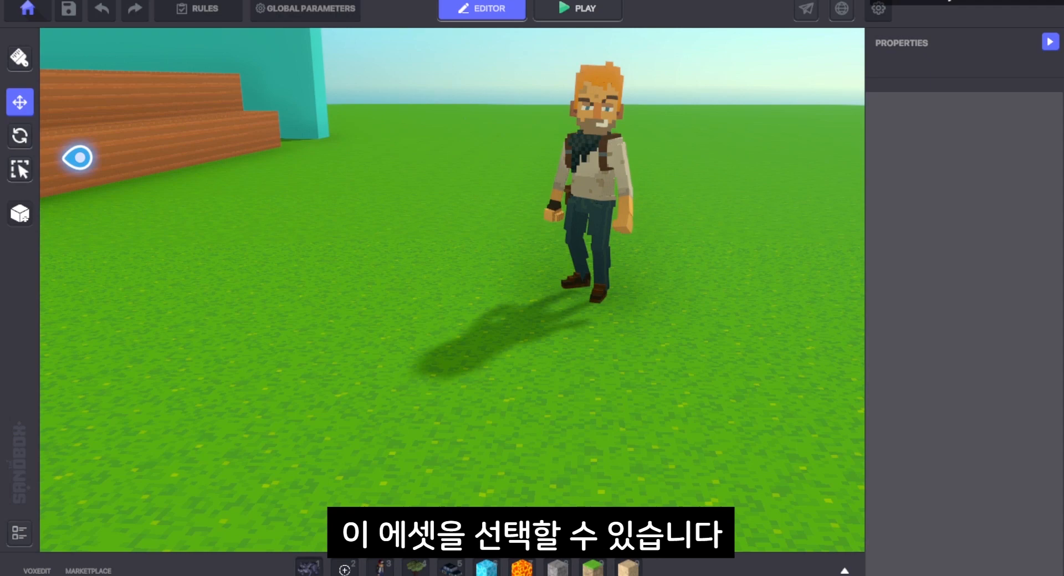
pyautogui.moveTo(452, 290); pyautogui.dragTo(425, 401, button='middle')
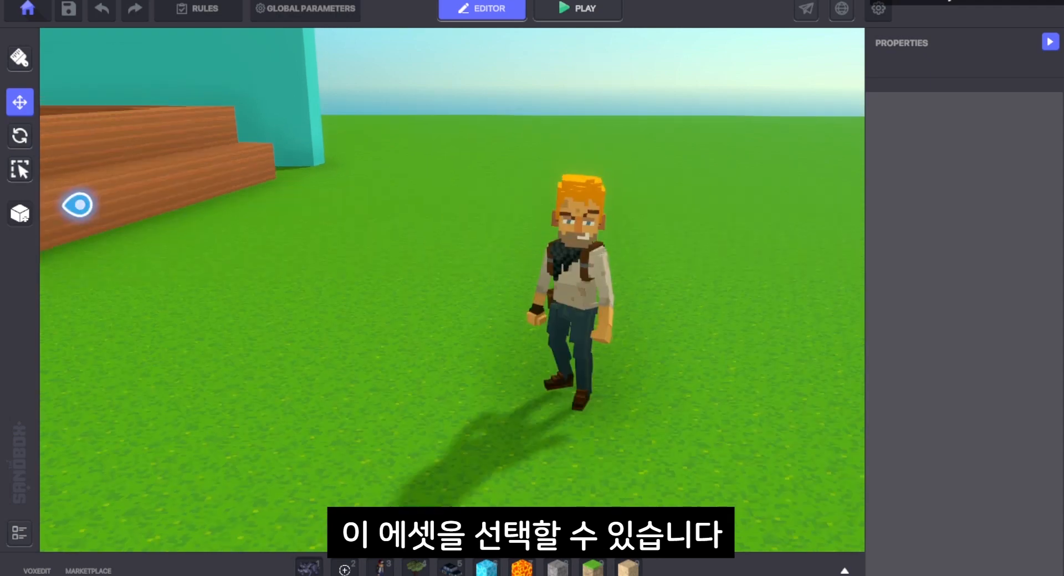
pyautogui.click(576, 277)
pyautogui.scroll(-3, 452, 290)
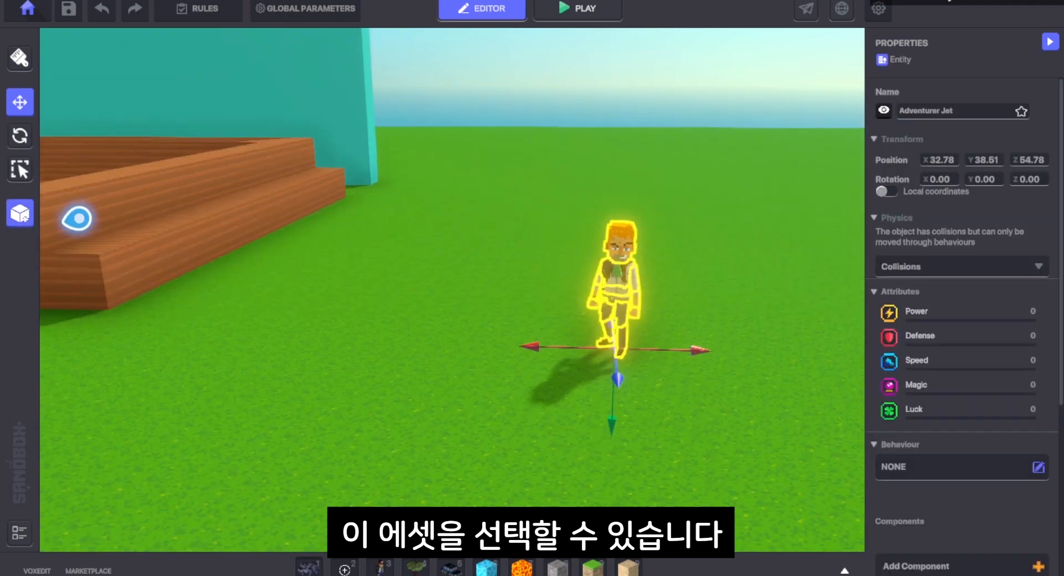
# - Examine the selected character's properties and the behaviours and components that can be assigned to it, without choosing any
pyautogui.moveTo(452, 290); pyautogui.dragTo(452, 313, button='right')
pyautogui.press('w')
pyautogui.press('d')
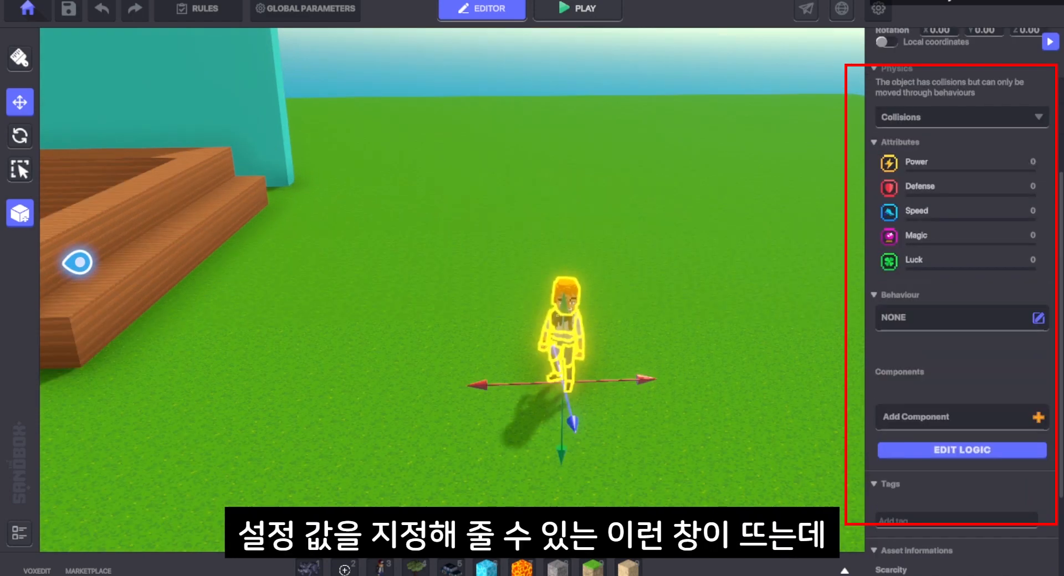
pyautogui.press('e')
pyautogui.press('q')
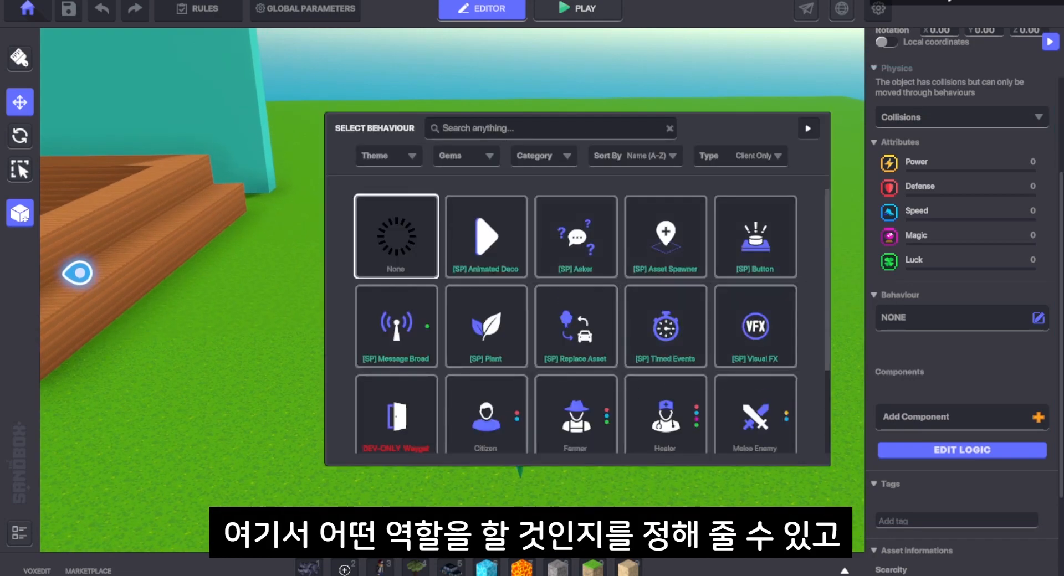
pyautogui.press('Escape')
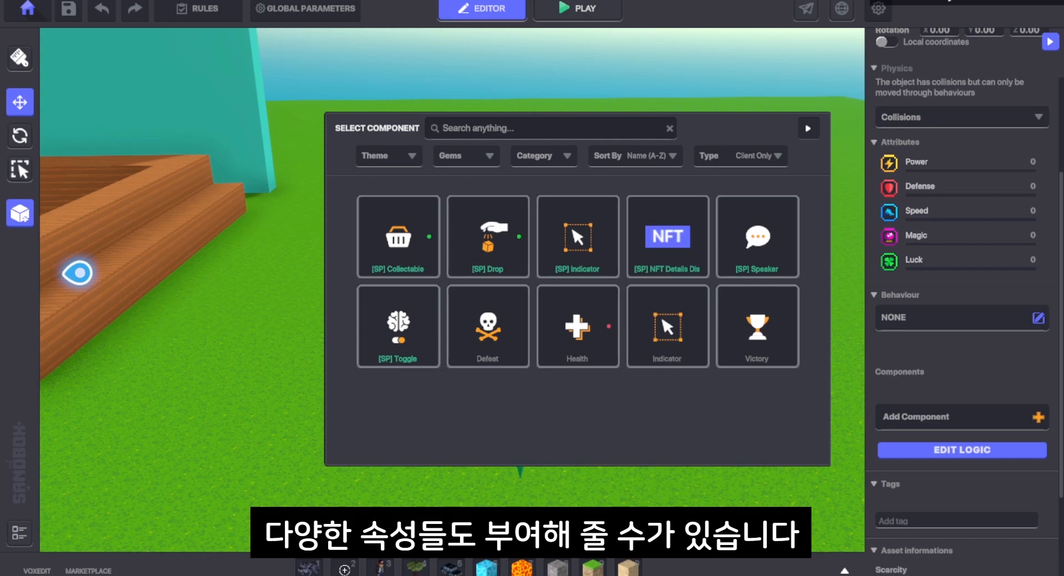
pyautogui.press('Escape')
pyautogui.press('q')
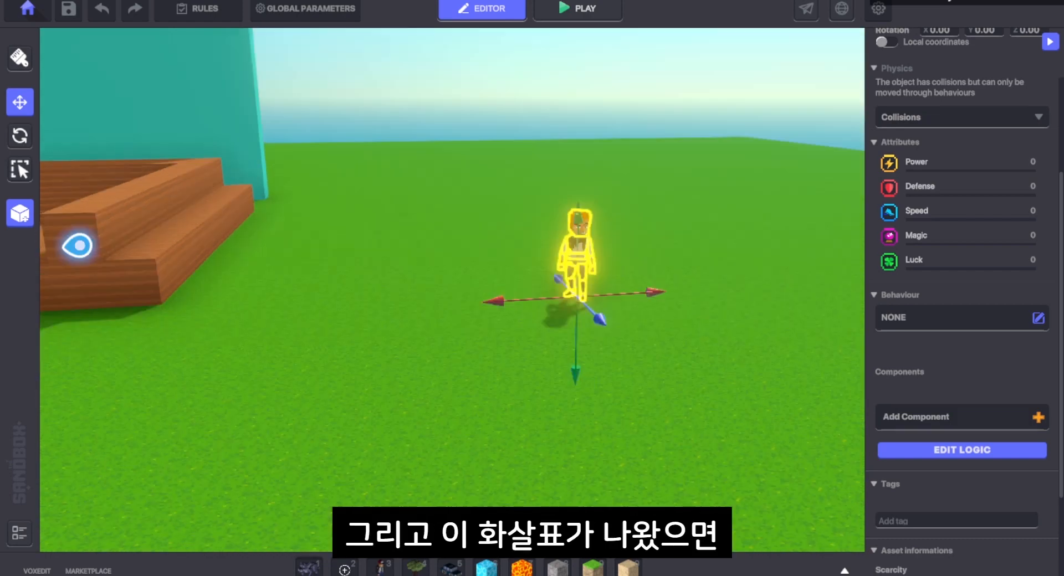
# - Shift Adventurer Jet a short distance across the ground along the red and blue axes, and switch to the Rotate tool
pyautogui.press('e')
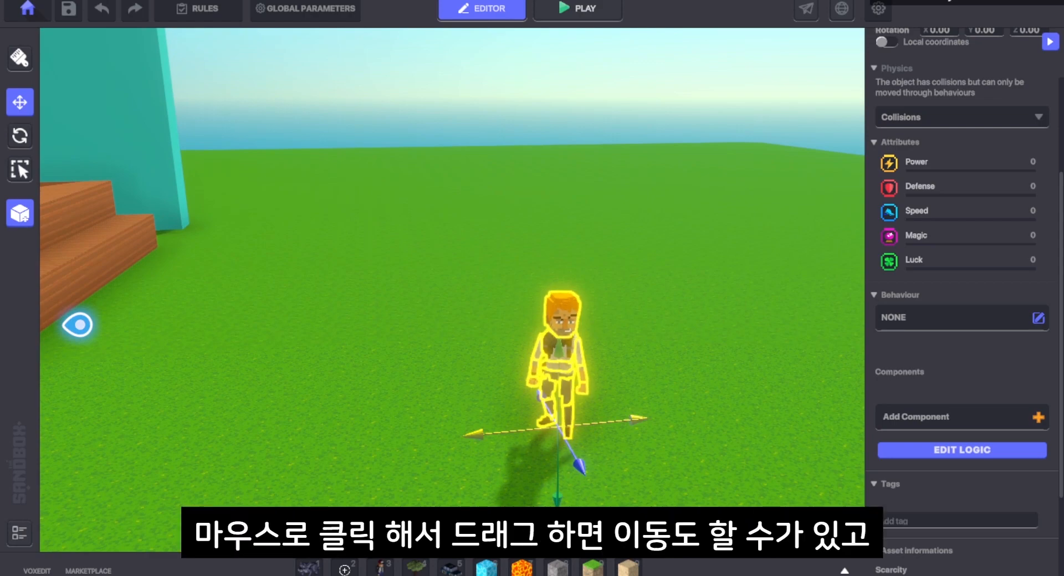
pyautogui.moveTo(637, 419)
pyautogui.mouseDown()
pyautogui.moveTo(303, 447)
pyautogui.moveTo(821, 397)
pyautogui.moveTo(513, 430)
pyautogui.moveTo(619, 421)
pyautogui.mouseUp()
pyautogui.moveTo(551, 465)
pyautogui.mouseDown()
pyautogui.moveTo(516, 391)
pyautogui.moveTo(547, 456)
pyautogui.mouseUp()
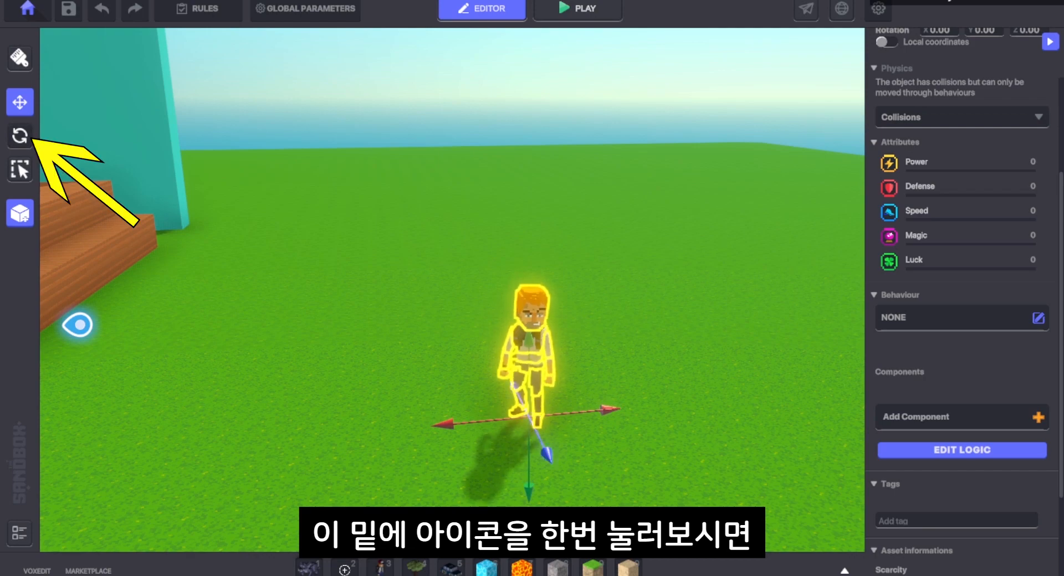
pyautogui.click(19, 135)
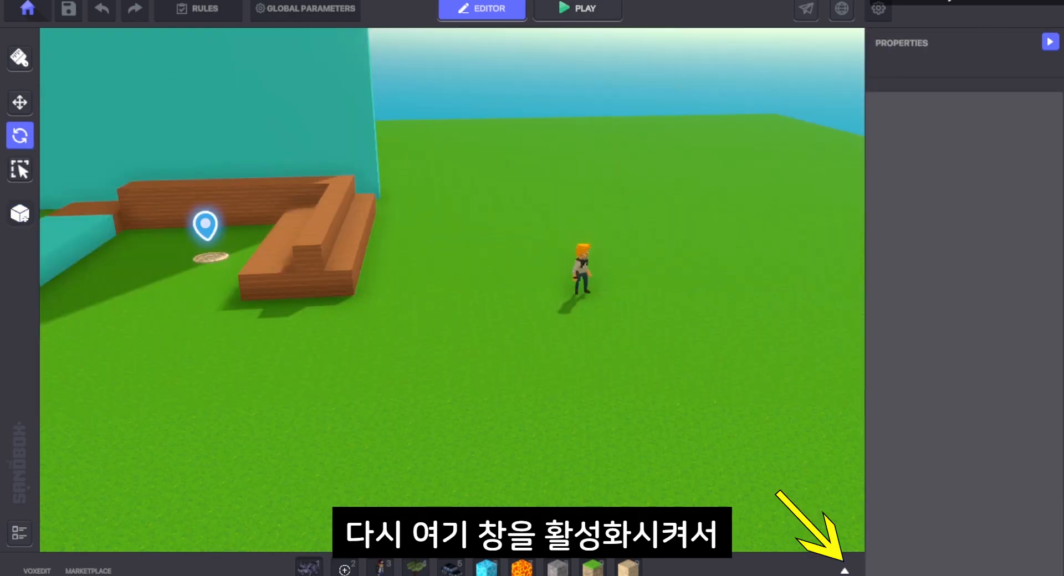
# - Search the asset library for "tree"
pyautogui.click(844, 571)
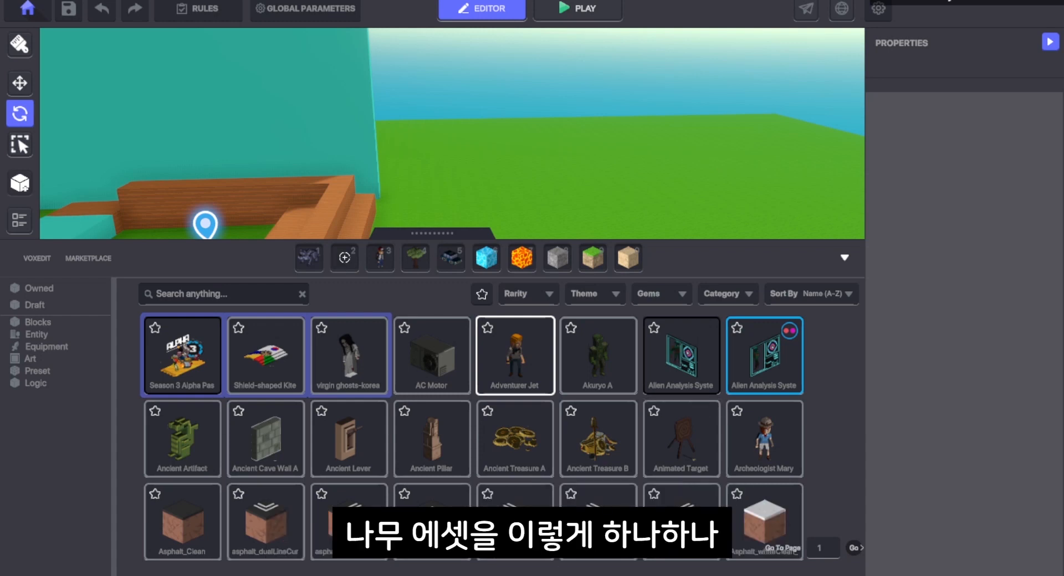
pyautogui.scroll(-3, 473, 438)
pyautogui.scroll(-3, 473, 438)
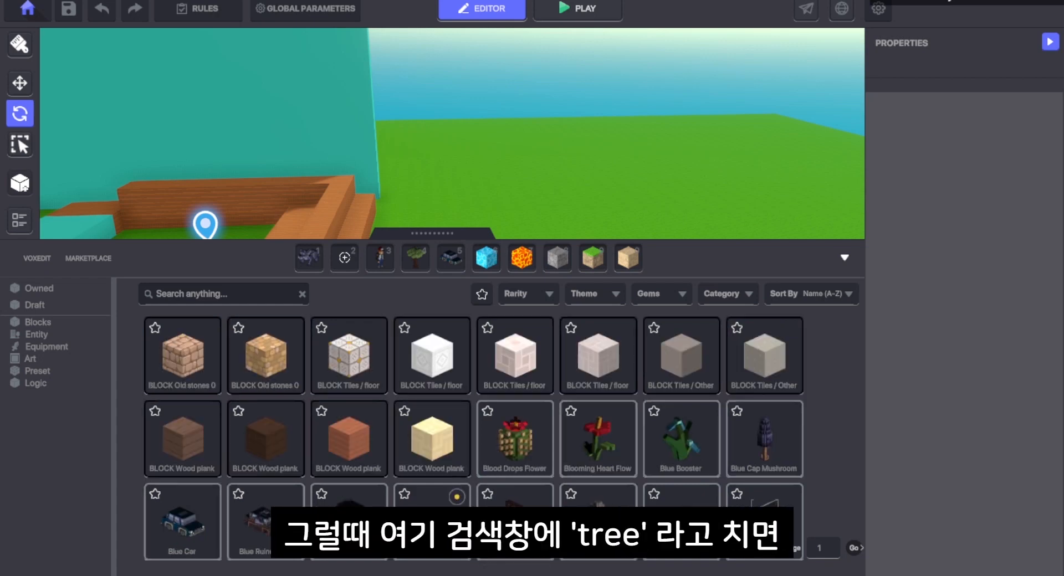
pyautogui.write('tr')
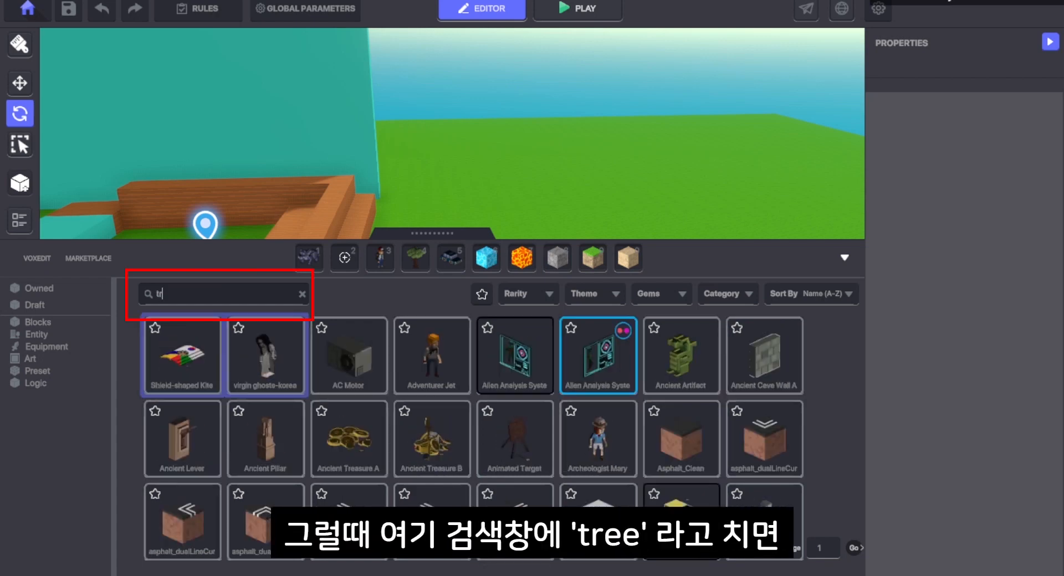
pyautogui.write('ee')
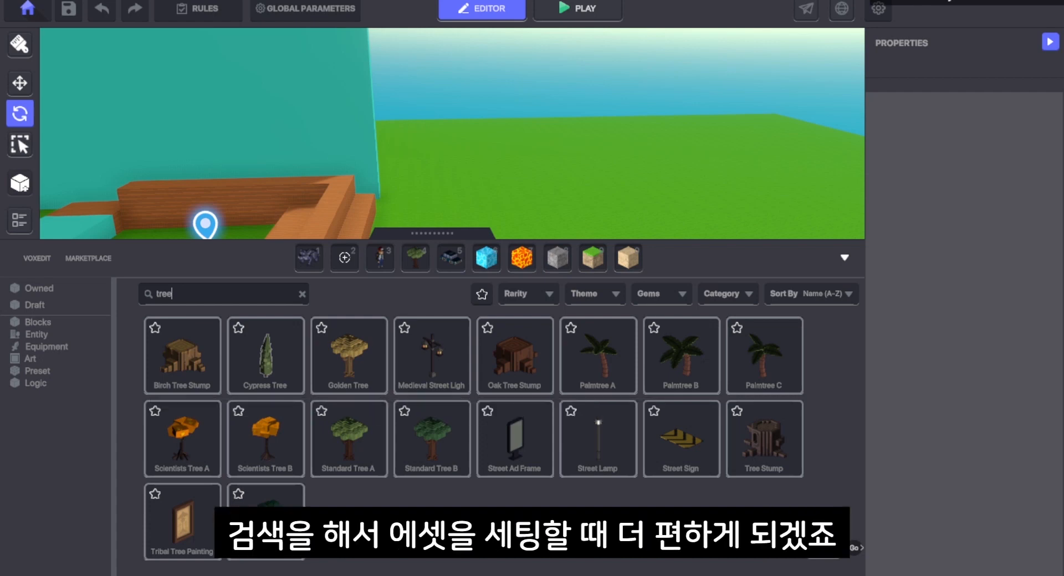
# - Place a Golden Tree on the grass next to the Adventurer Jet character
pyautogui.click(348, 356)
pyautogui.scroll(-3, 513, 200)
pyautogui.moveTo(537, 186); pyautogui.dragTo(542, 219, button='right')
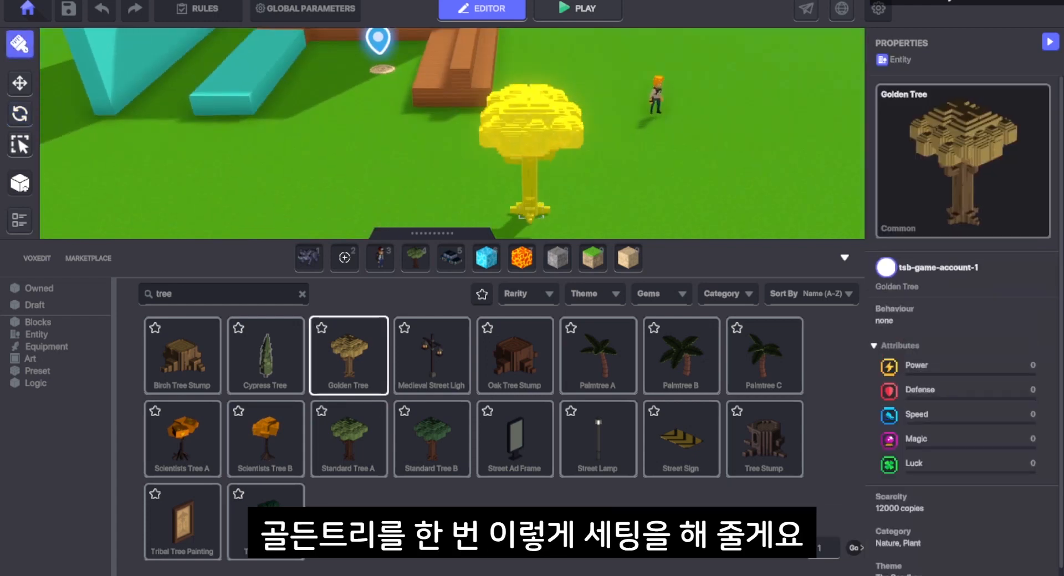
pyautogui.scroll(-2, 544, 182)
pyautogui.click(545, 176)
# - Place two Palmtree A assets beside the Golden Tree, then close the asset library and switch to the Move tool
pyautogui.click(599, 356)
pyautogui.click(653, 164)
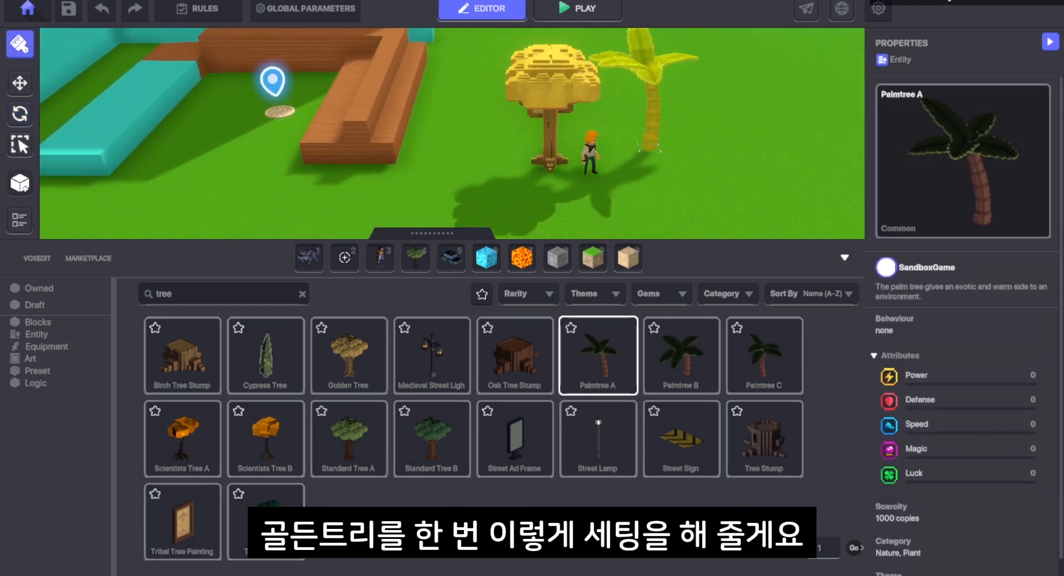
pyautogui.scroll(-2, 687, 116)
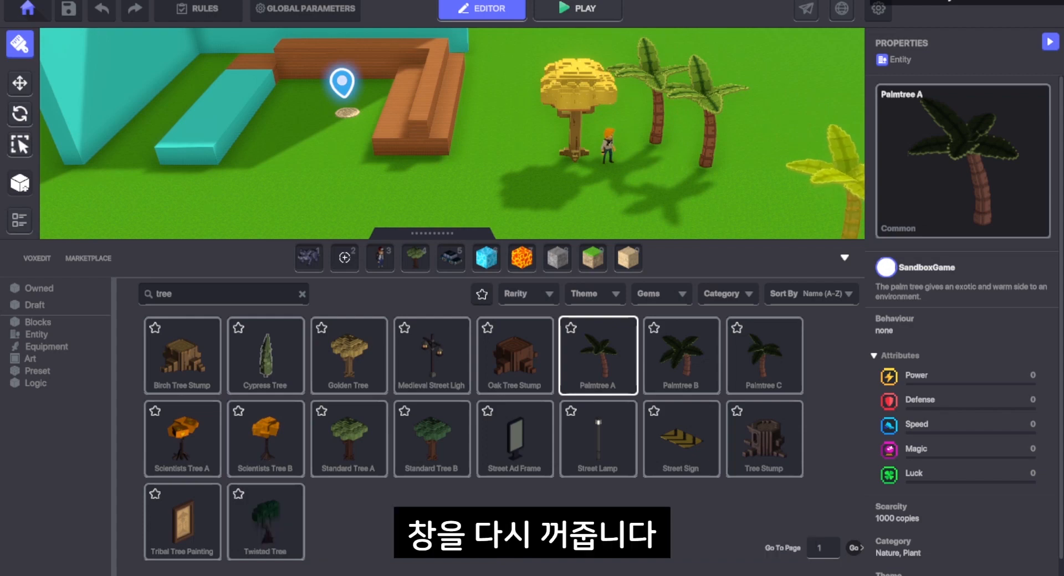
pyautogui.click(845, 258)
pyautogui.click(20, 102)
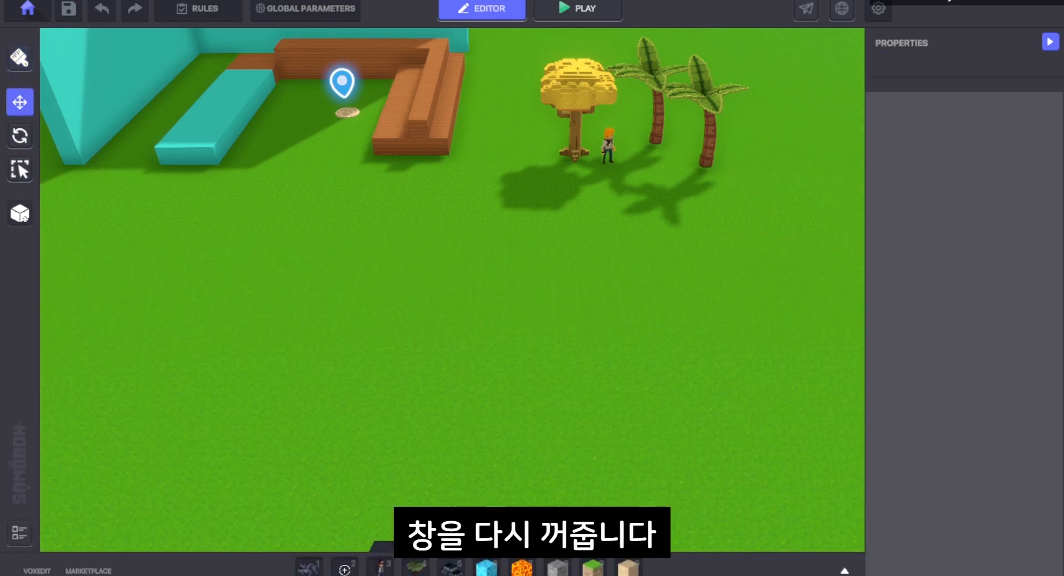
# - Place Standard Tree A assets in two rows of three on the grass in front of and beside the palm trees
pyautogui.press('w')
pyautogui.press('d')
pyautogui.moveTo(452, 289); pyautogui.dragTo(493, 238, button='right')
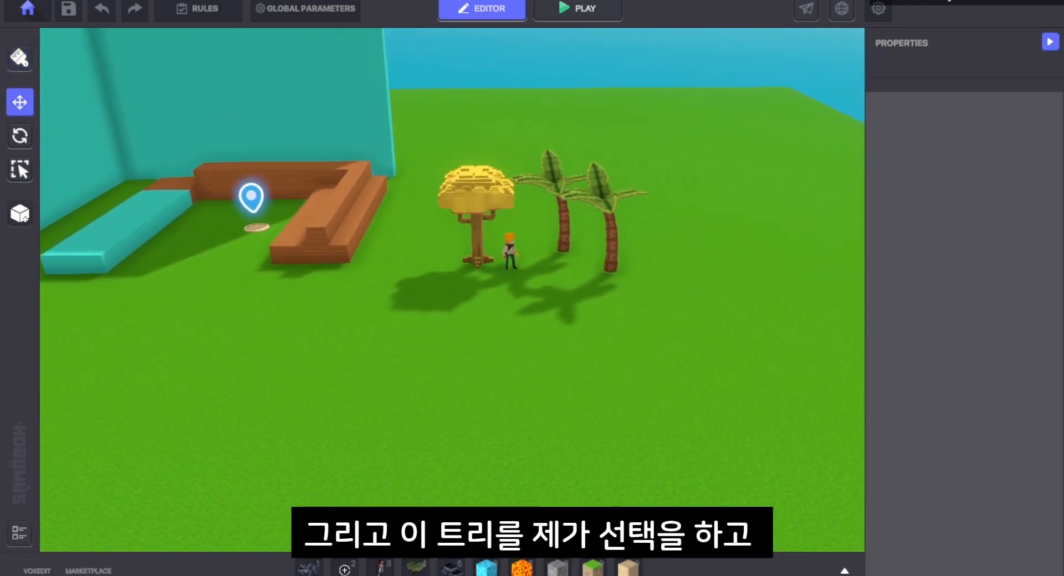
pyautogui.press('Tab')
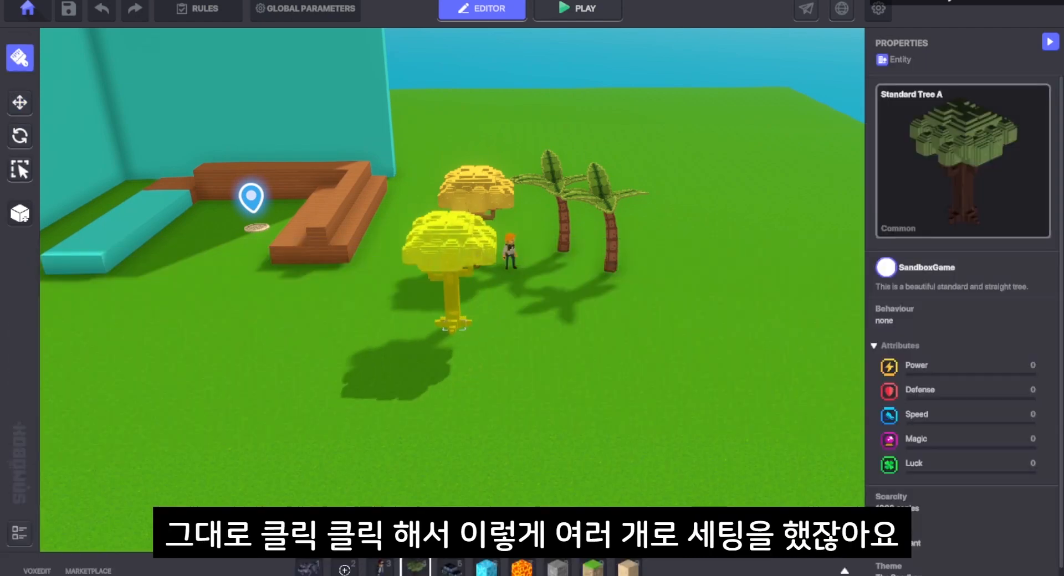
pyautogui.click(450, 319)
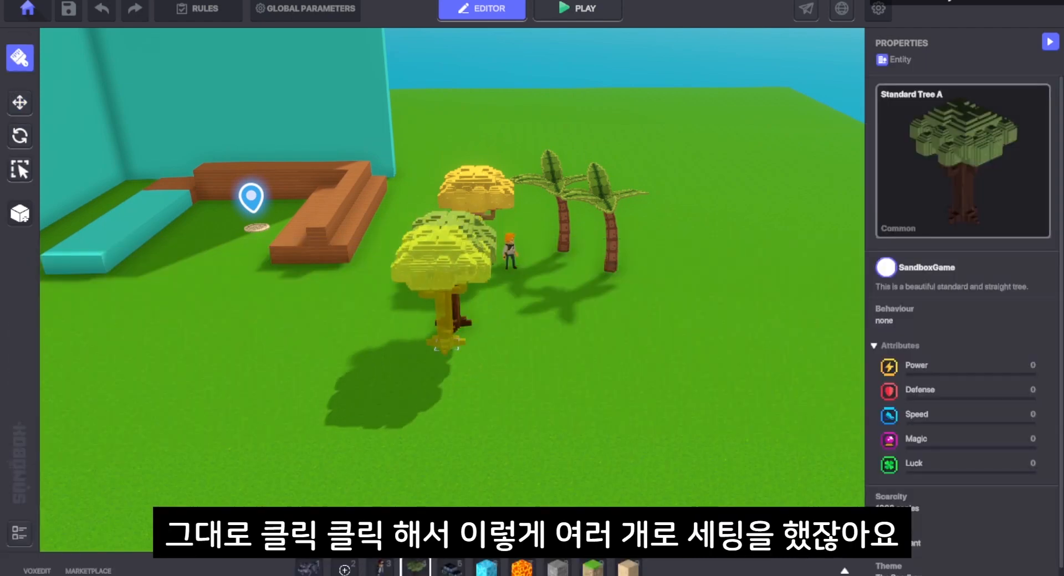
pyautogui.click(445, 441)
pyautogui.click(760, 288)
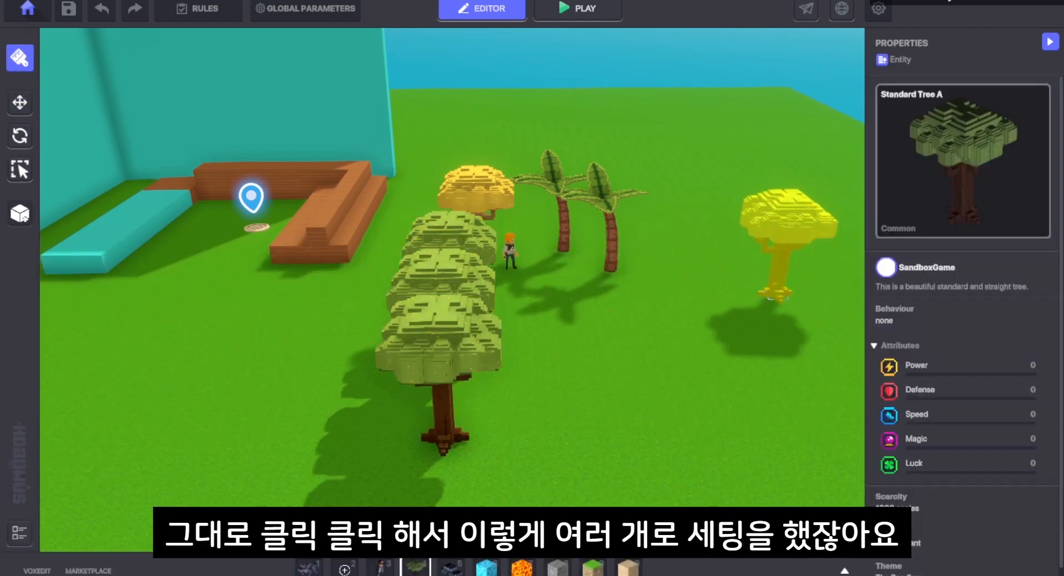
pyautogui.click(790, 344)
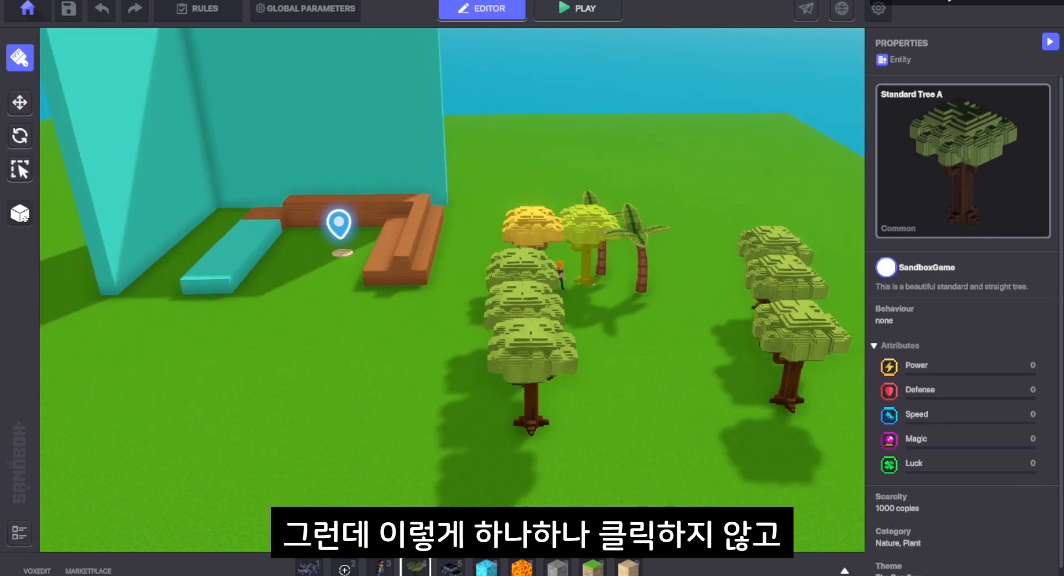
pyautogui.press('Escape')
# - Select the nearest Standard Tree A in the row by the Golden Tree and duplicate it four times in line
pyautogui.moveTo(452, 288); pyautogui.dragTo(466, 327, button='right')
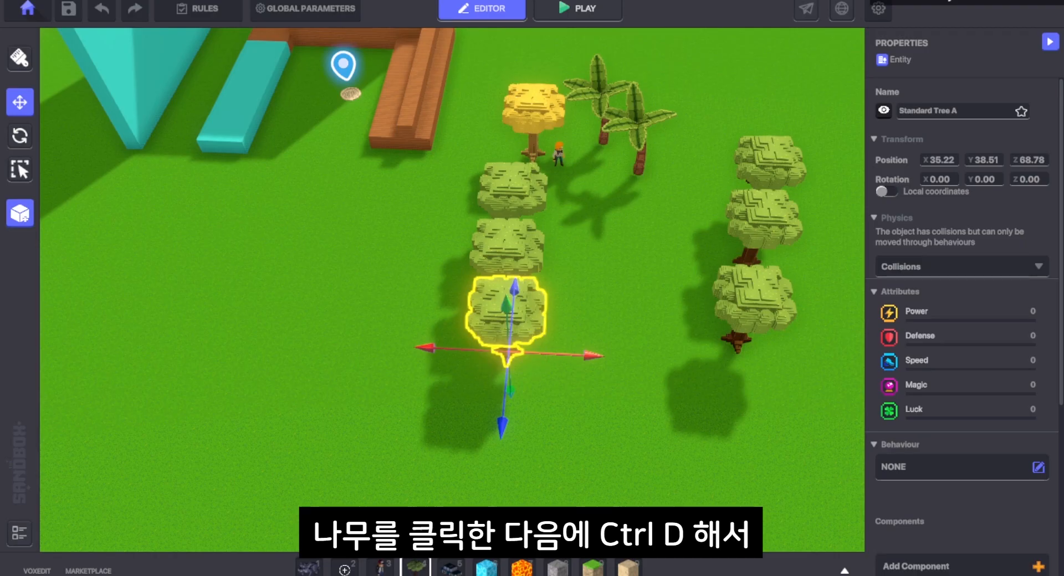
pyautogui.hotkey('ctrl', 'd')
pyautogui.hotkey('ctrl', 'd')
pyautogui.hotkey('ctrl', 'd')
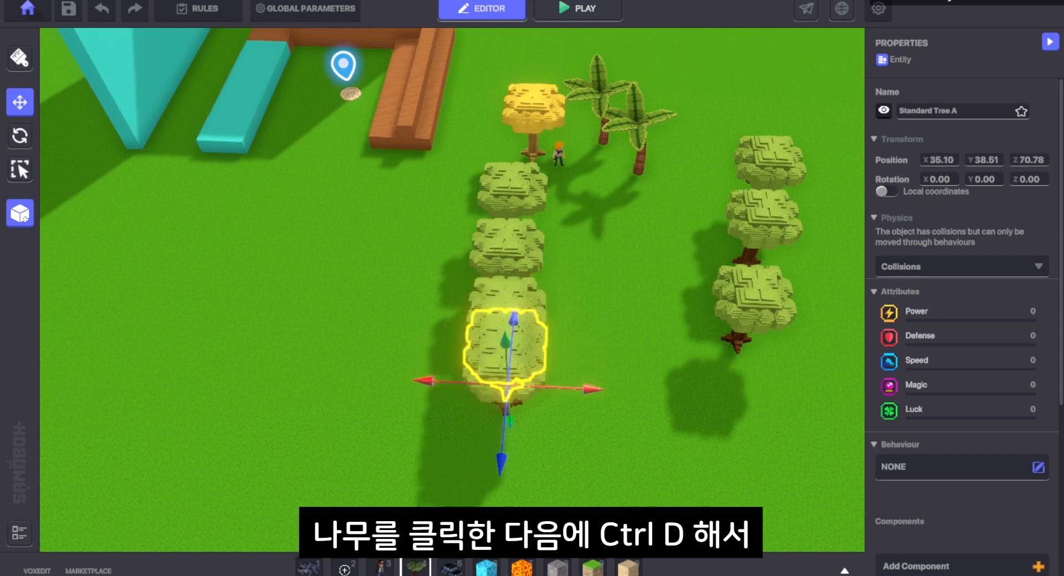
pyautogui.hotkey('ctrl', 'd')
pyautogui.press('s')
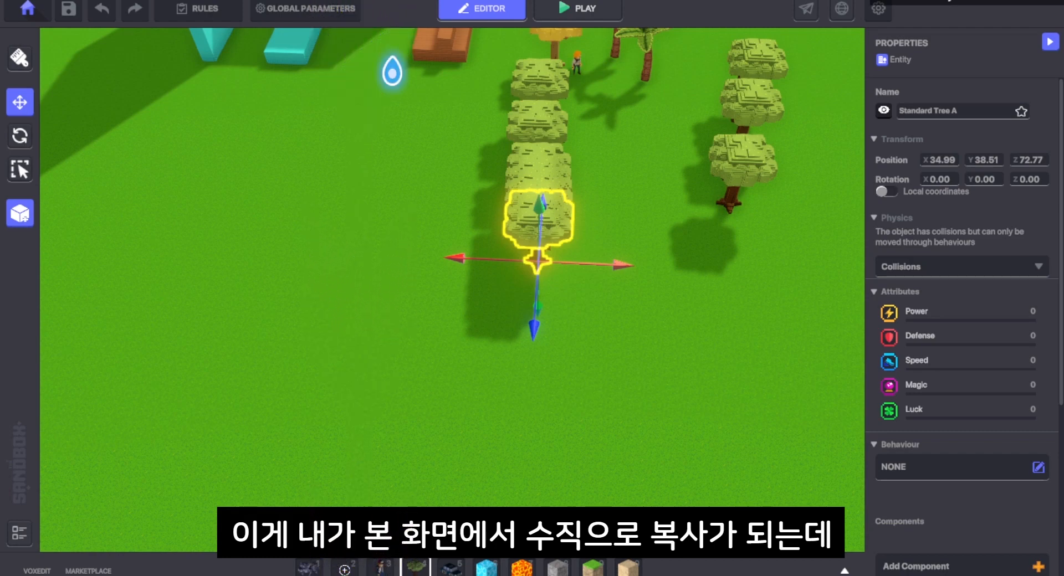
# - Extend the straight tree row with four more duplicates of its end tree
pyautogui.moveTo(538, 260); pyautogui.dragTo(581, 304, button='middle')
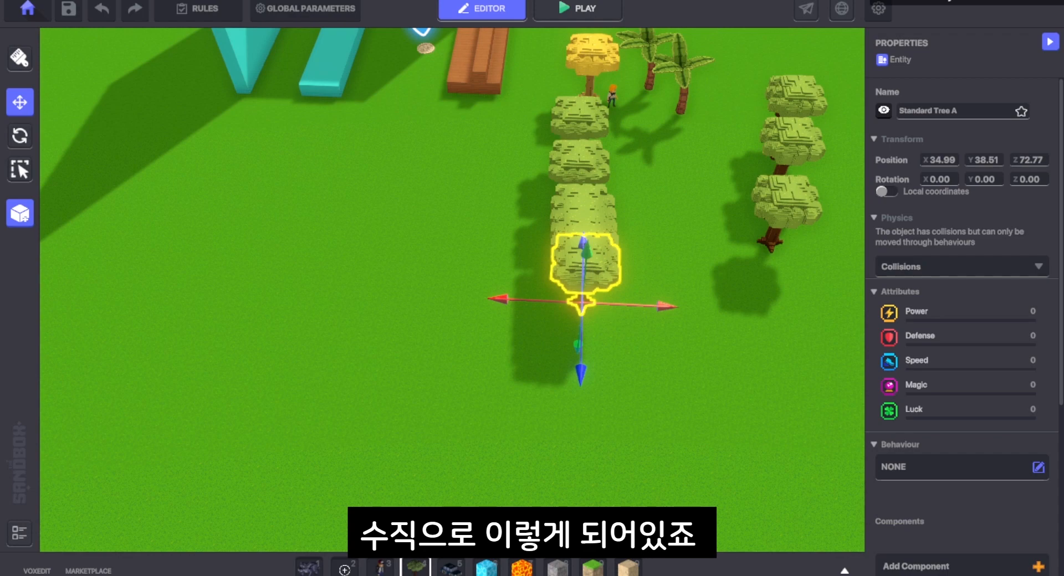
pyautogui.moveTo(532, 288); pyautogui.dragTo(539, 294, button='right')
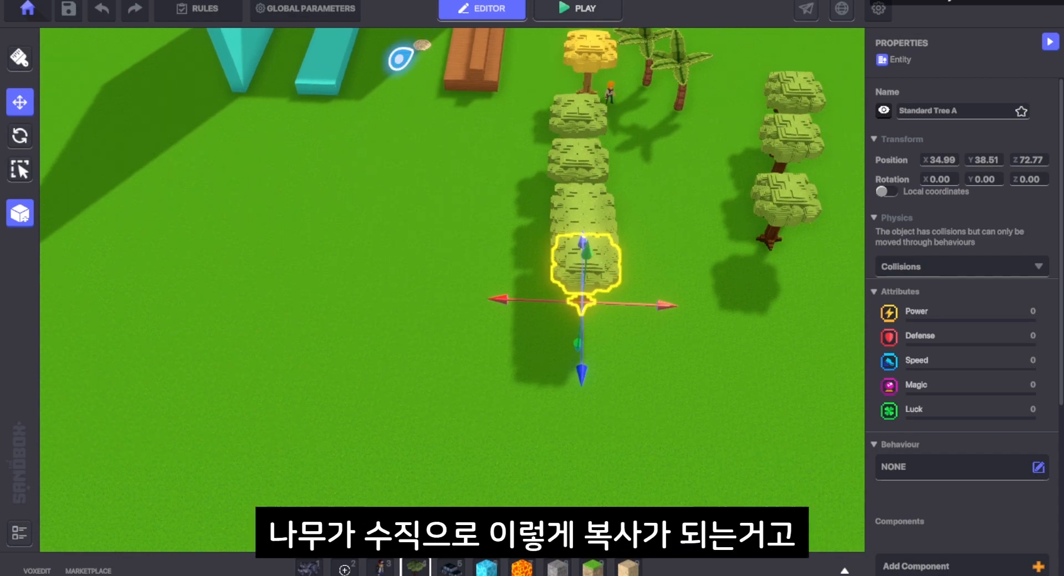
pyautogui.hotkey('ctrl', 'd')
pyautogui.hotkey('ctrl', 'd')
pyautogui.hotkey('ctrl', 'd')
pyautogui.hotkey('ctrl', 'd')
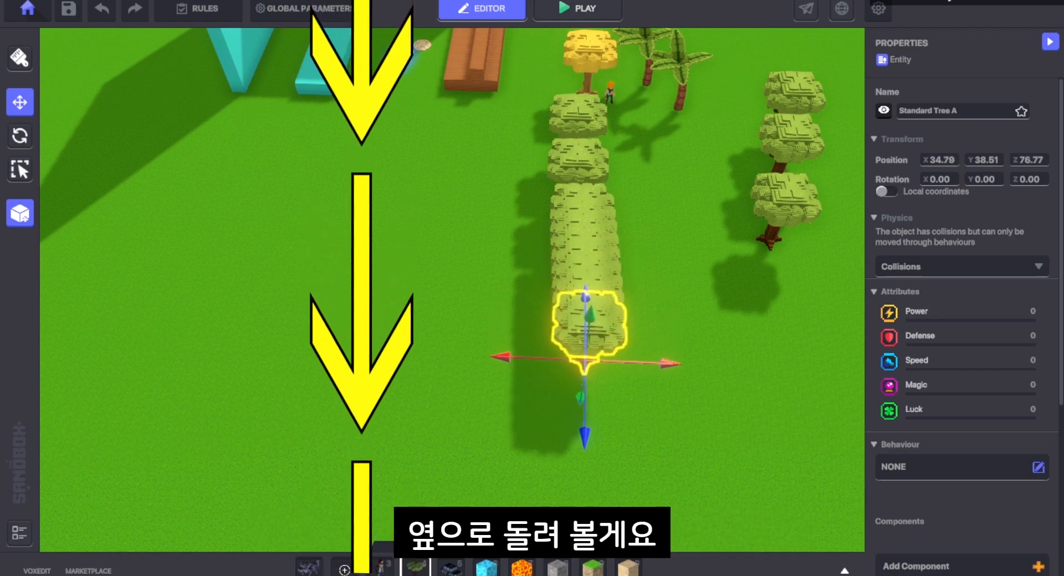
# - Continue the tree row in a new diagonal direction by repeatedly duplicating its end tree
pyautogui.moveTo(532, 288); pyautogui.dragTo(355, 289, button='right')
pyautogui.moveTo(522, 327); pyautogui.dragTo(545, 189, button='middle')
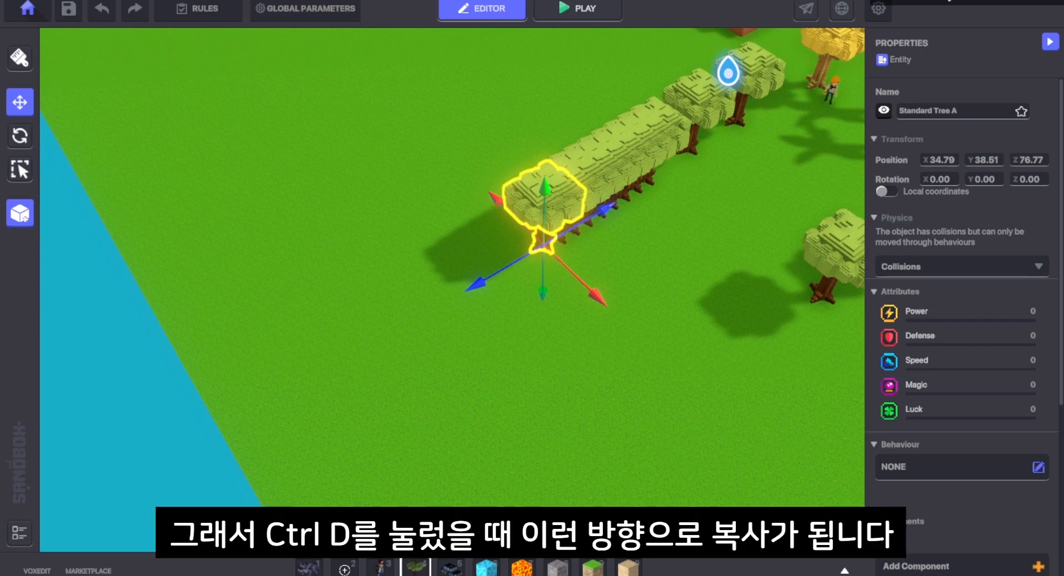
pyautogui.hotkey('ctrl', 'd')
pyautogui.hotkey('ctrl', 'd')
pyautogui.hotkey('ctrl', 'd')
pyautogui.hotkey('ctrl', 'd')
pyautogui.hotkey('ctrl', 'd')
pyautogui.hotkey('ctrl', 'd')
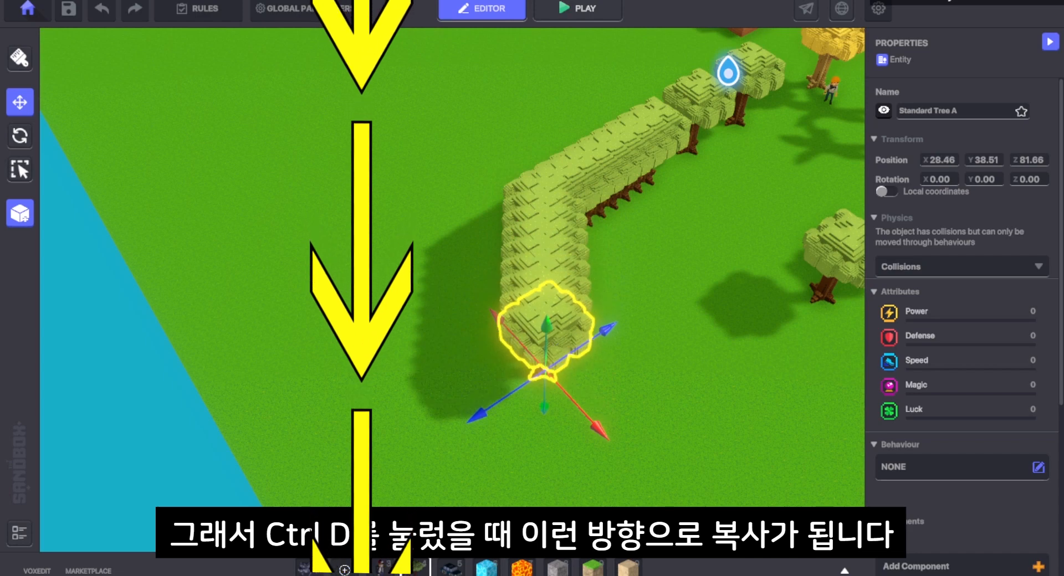
pyautogui.hotkey('ctrl', 'd')
# - Turn the tree row once more by repeatedly duplicating its end tree back toward the second row
pyautogui.moveTo(553, 351); pyautogui.dragTo(422, 288, button='right')
pyautogui.hotkey('ctrl', 'd')
pyautogui.hotkey('ctrl', 'd')
pyautogui.hotkey('ctrl', 'd')
pyautogui.hotkey('ctrl', 'd')
pyautogui.hotkey('ctrl', 'd')
pyautogui.hotkey('ctrl', 'd')
pyautogui.hotkey('ctrl', 'd')
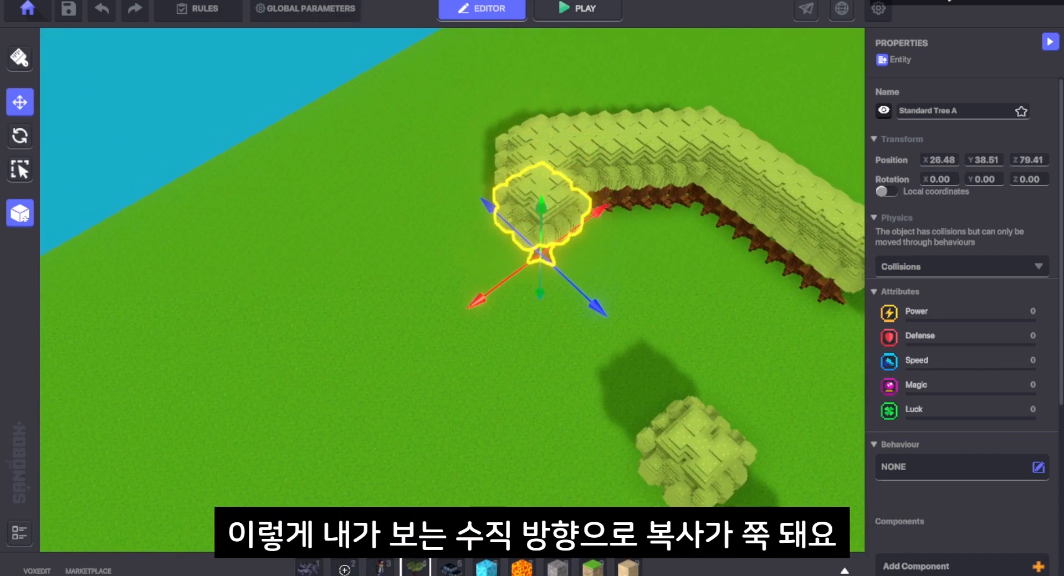
pyautogui.scroll(-5, 452, 260)
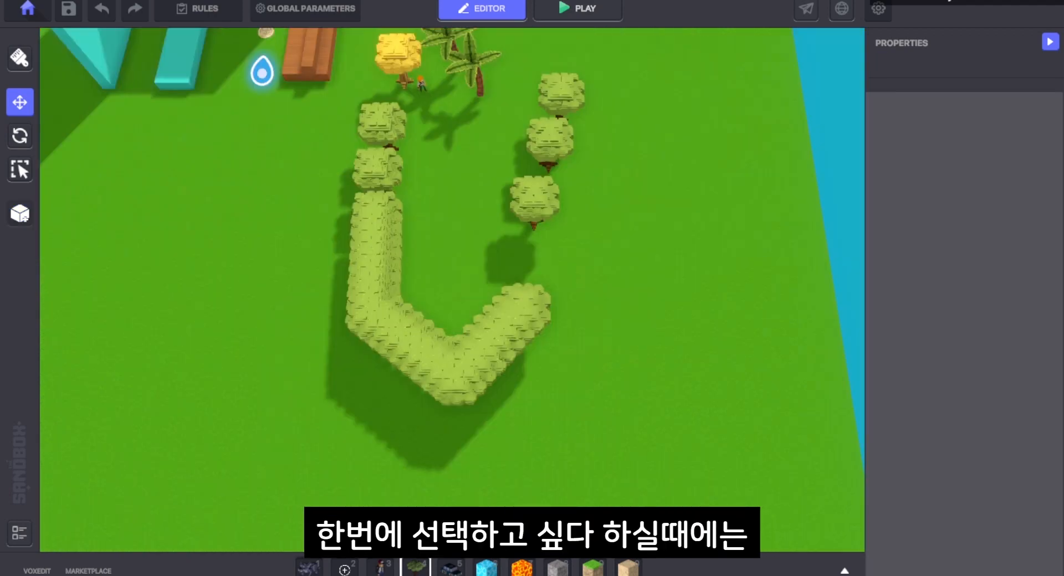
# - Box-select the duplicated trees and both Standard Tree A rows except the second row's farthest tree, and delete them
pyautogui.moveTo(272, 168); pyautogui.dragTo(692, 443)
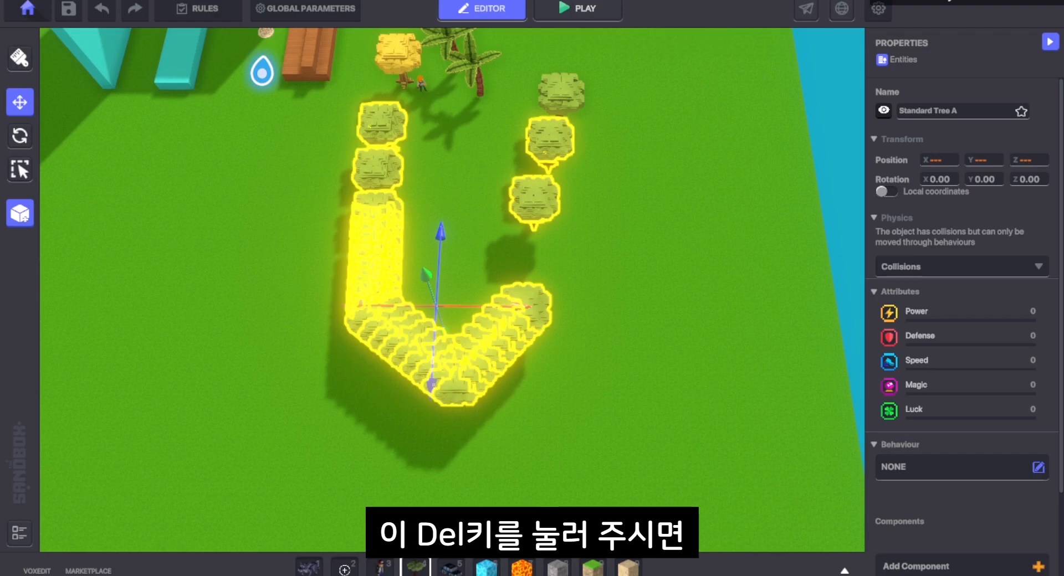
pyautogui.press('Delete')
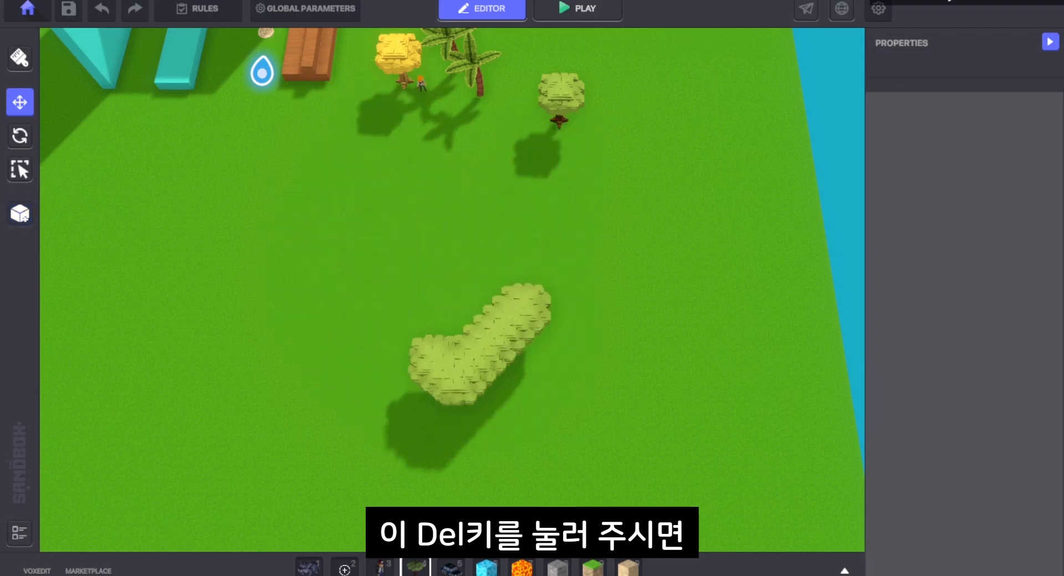
pyautogui.press('w')
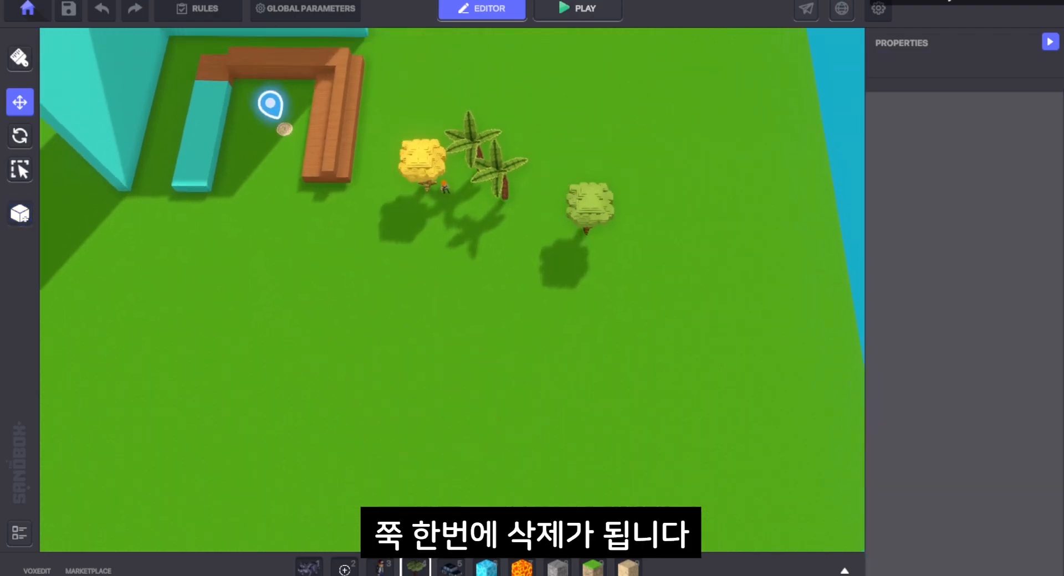
pyautogui.scroll(1, 453, 290)
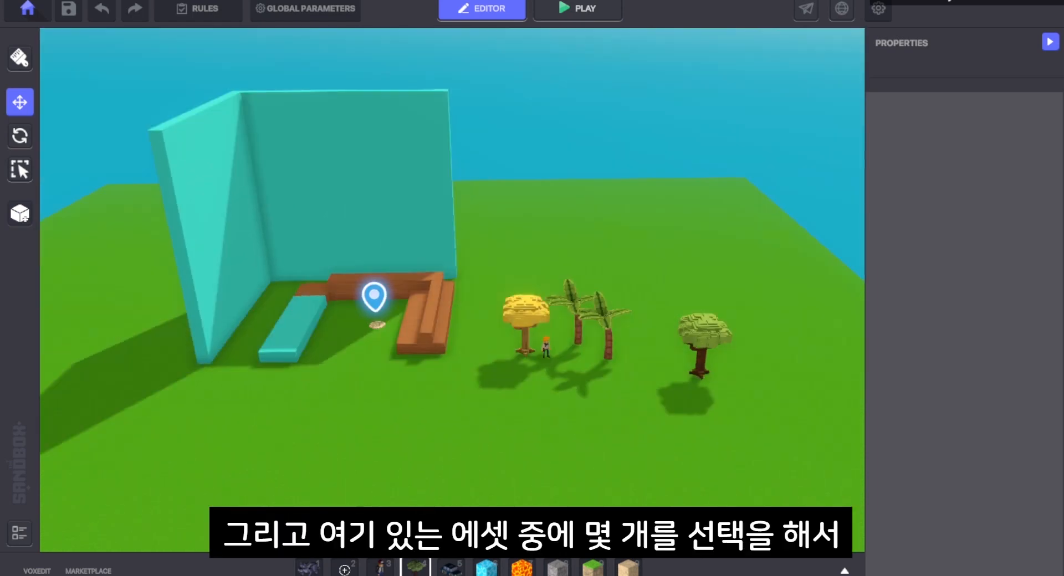
# - Select the Golden Tree, the front palm tree and the Standard Tree A together and move them along the red axis past the turquoise walls
pyautogui.press('a')
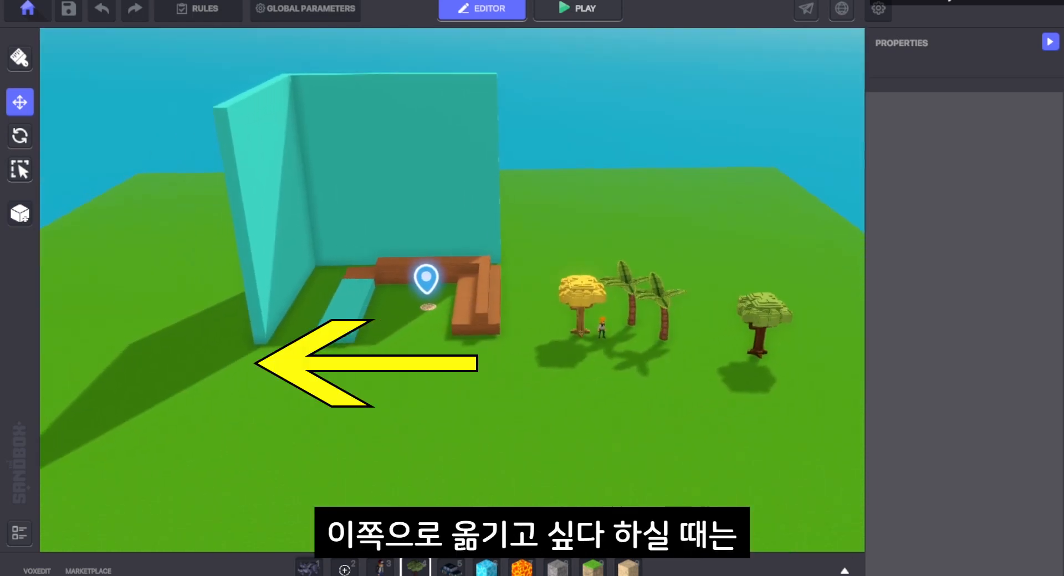
pyautogui.press('d')
pyautogui.scroll(1, 452, 290)
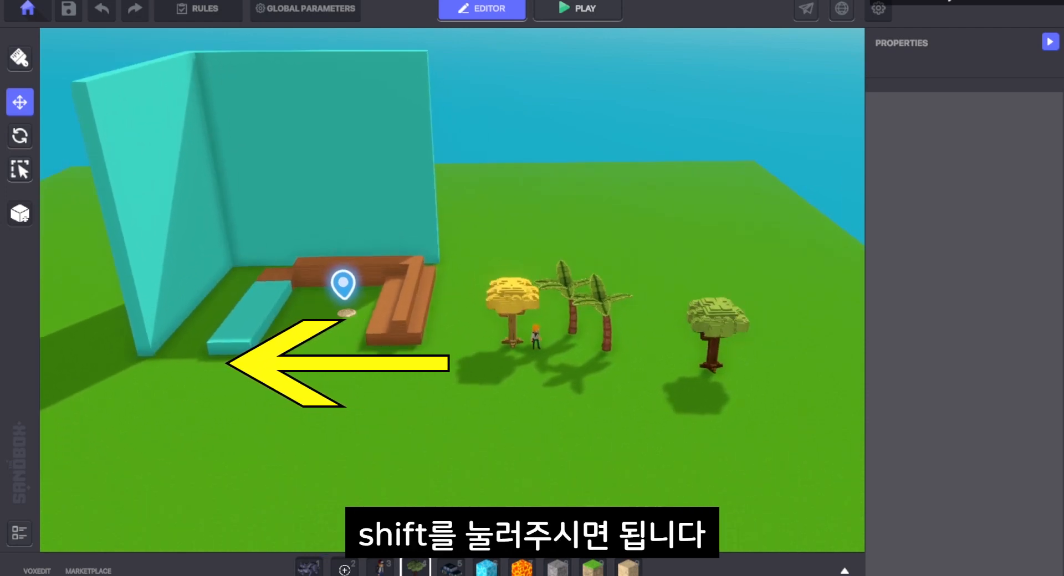
pyautogui.click(513, 297)
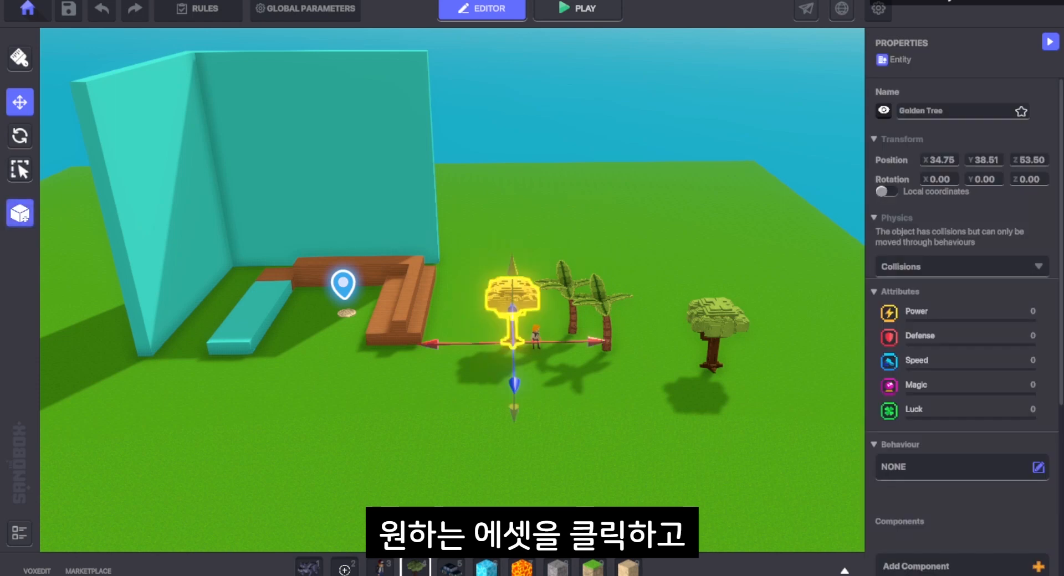
pyautogui.keyDown('shift'); pyautogui.click(601, 303); pyautogui.keyUp('shift')
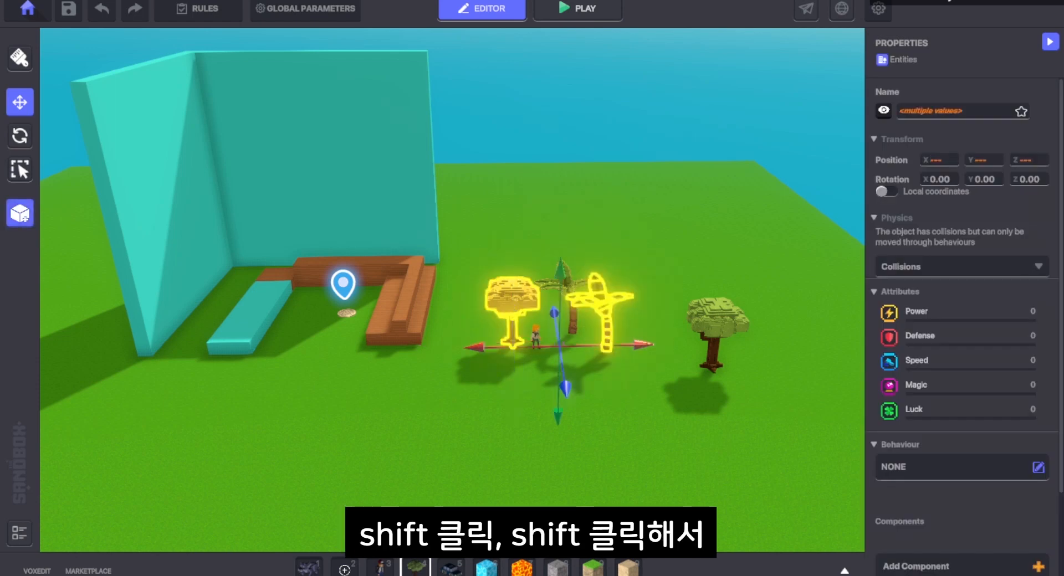
pyautogui.keyDown('shift'); pyautogui.click(717, 327); pyautogui.keyUp('shift')
pyautogui.scroll(-2, 451, 289)
pyautogui.moveTo(717, 327); pyautogui.dragTo(665, 366, button='right')
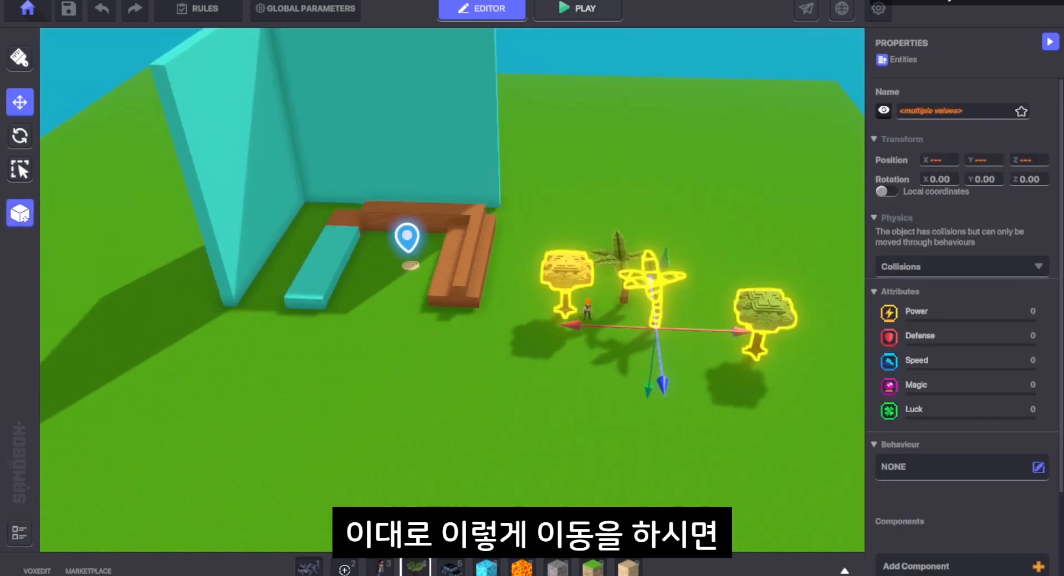
pyautogui.moveTo(743, 331); pyautogui.dragTo(194, 315)
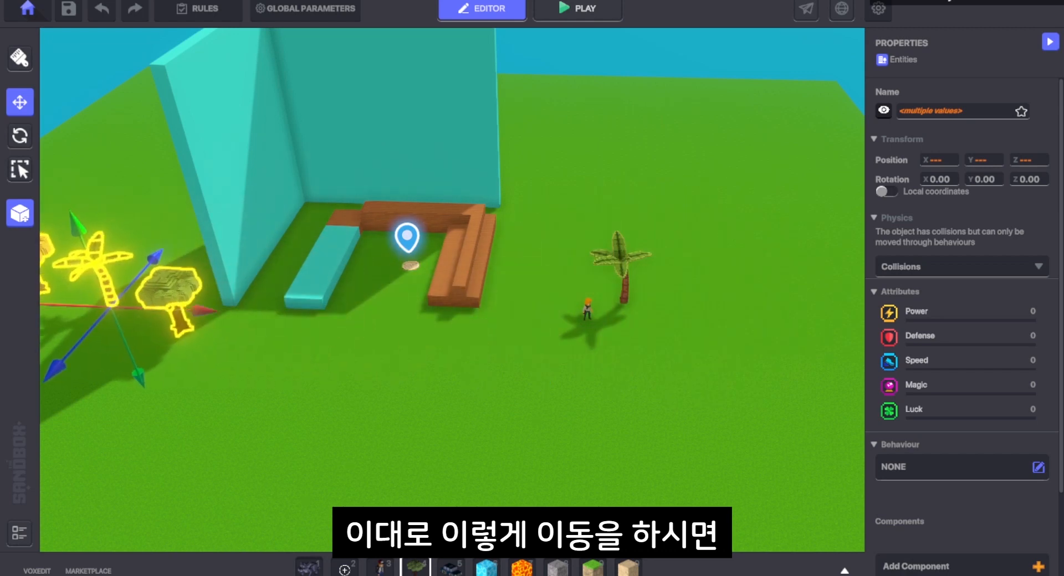
# - Duplicate the three selected trees together and move the copies forward along the blue axis, in front of the originals
pyautogui.moveTo(194, 316); pyautogui.dragTo(294, 341, button='middle')
pyautogui.moveTo(213, 333); pyautogui.dragTo(362, 350, button='middle')
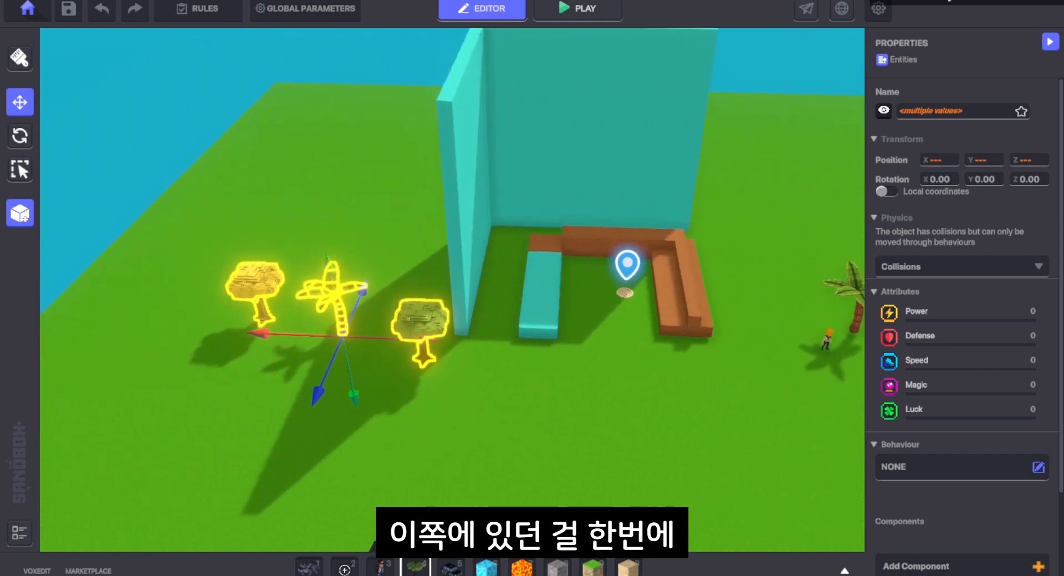
pyautogui.moveTo(363, 350); pyautogui.dragTo(421, 316, button='right')
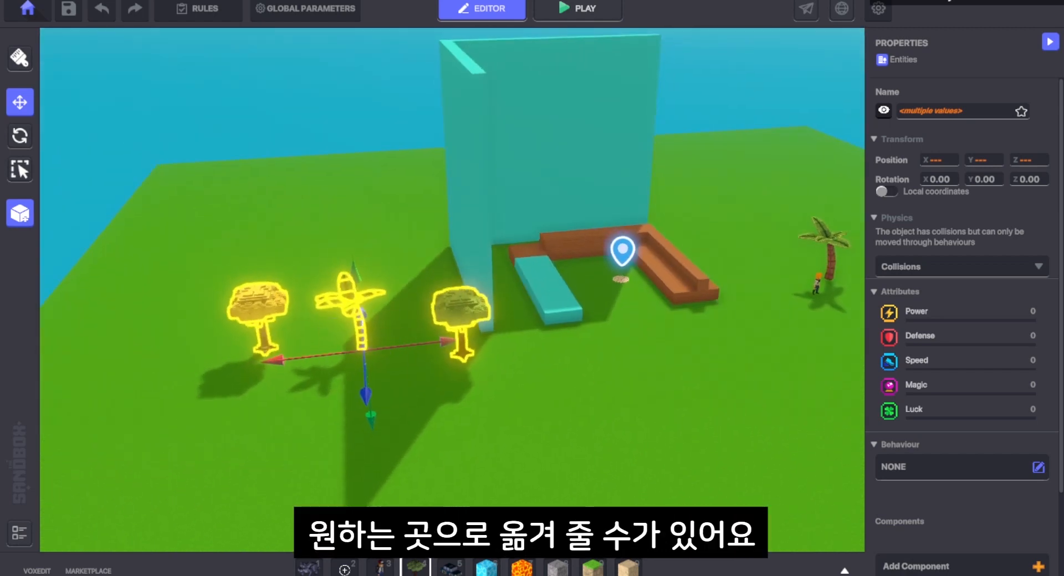
pyautogui.press('q')
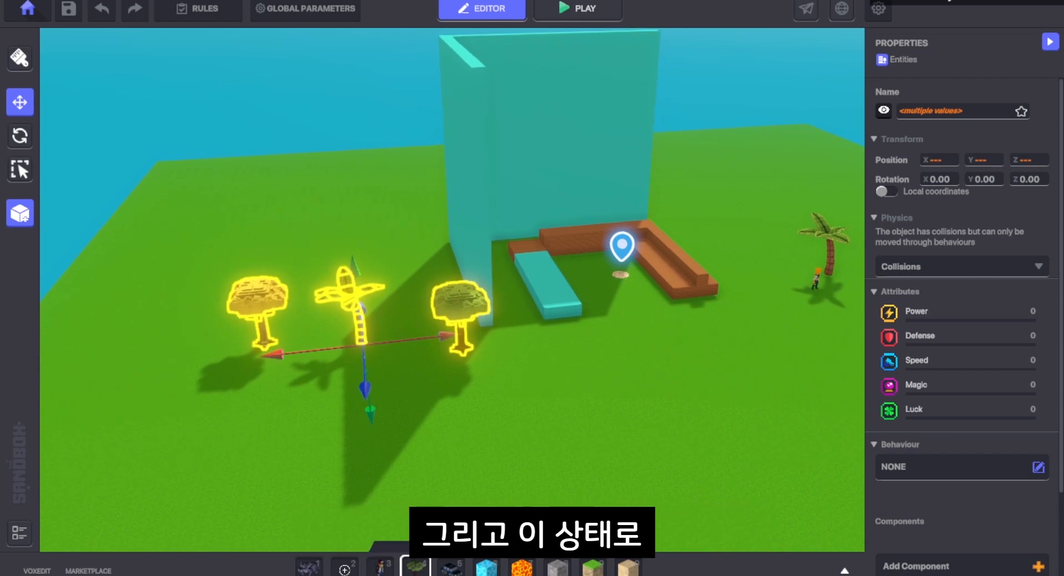
pyautogui.hotkey('ctrl', 'd')
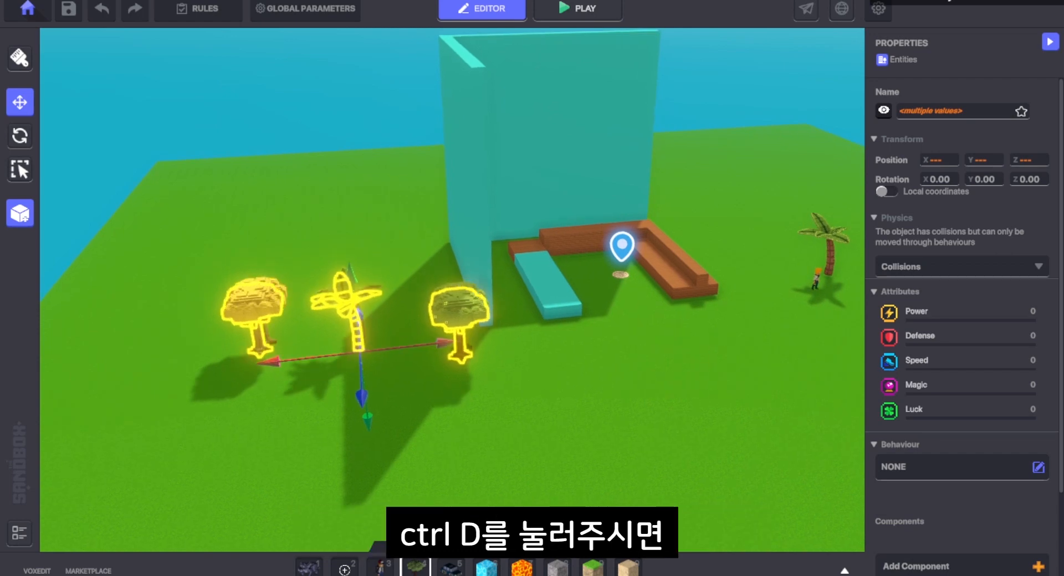
pyautogui.moveTo(452, 290); pyautogui.dragTo(452, 346, button='right')
pyautogui.scroll(-1, 366, 347)
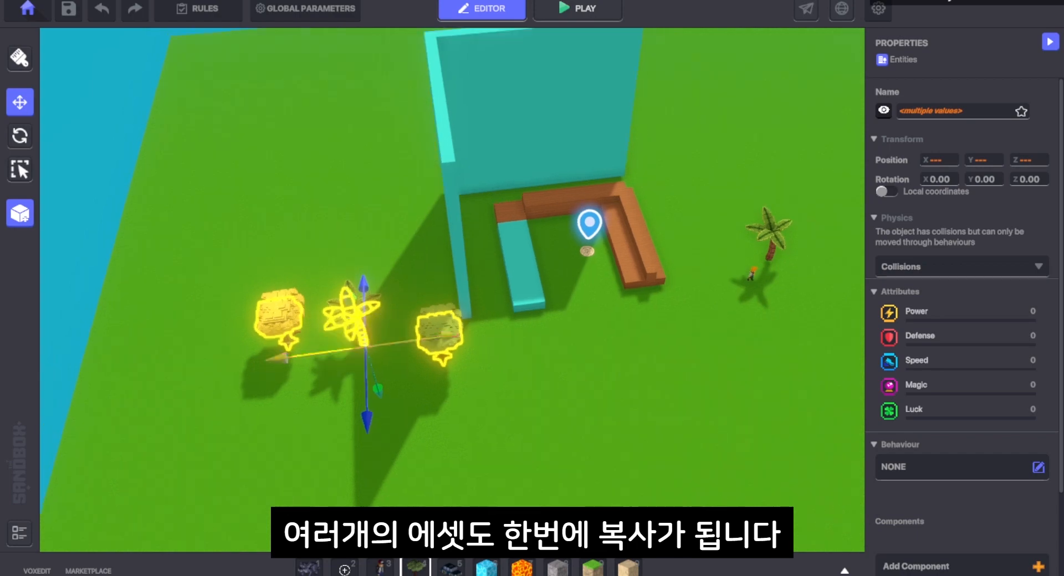
pyautogui.moveTo(367, 383); pyautogui.dragTo(367, 474)
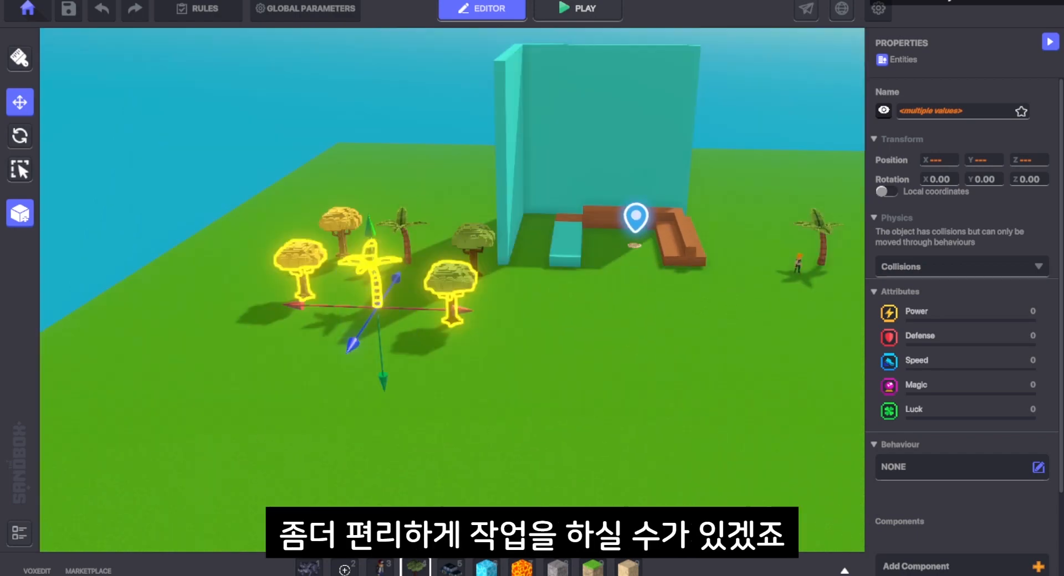
# - Play-test the experience and walk the avatar away from the turquoise walls to the trees to judge their size against it
pyautogui.scroll(-2, 452, 290)
pyautogui.moveTo(452, 289); pyautogui.dragTo(352, 290, button='middle')
pyautogui.scroll(1, 452, 289)
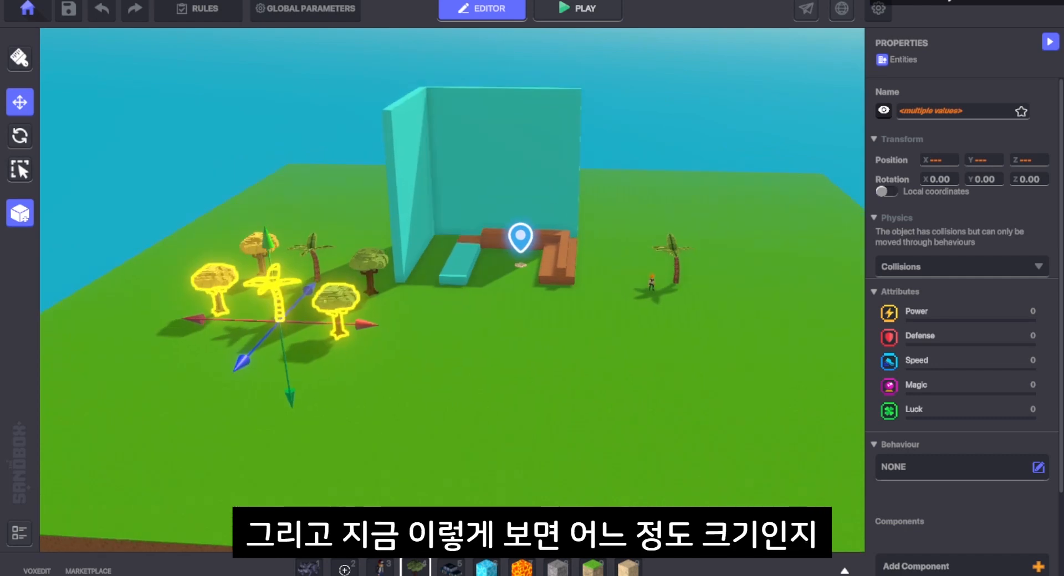
pyautogui.moveTo(452, 290)
pyautogui.mouseDown(button='right')
pyautogui.moveTo(452, 355)
pyautogui.moveTo(446, 299)
pyautogui.mouseUp(button='right')
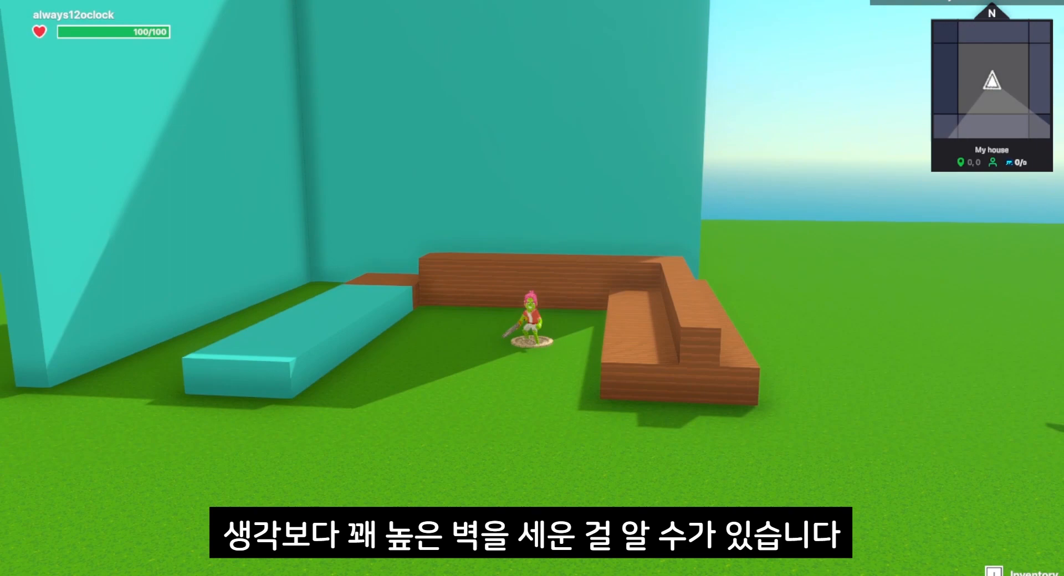
pyautogui.press('a')
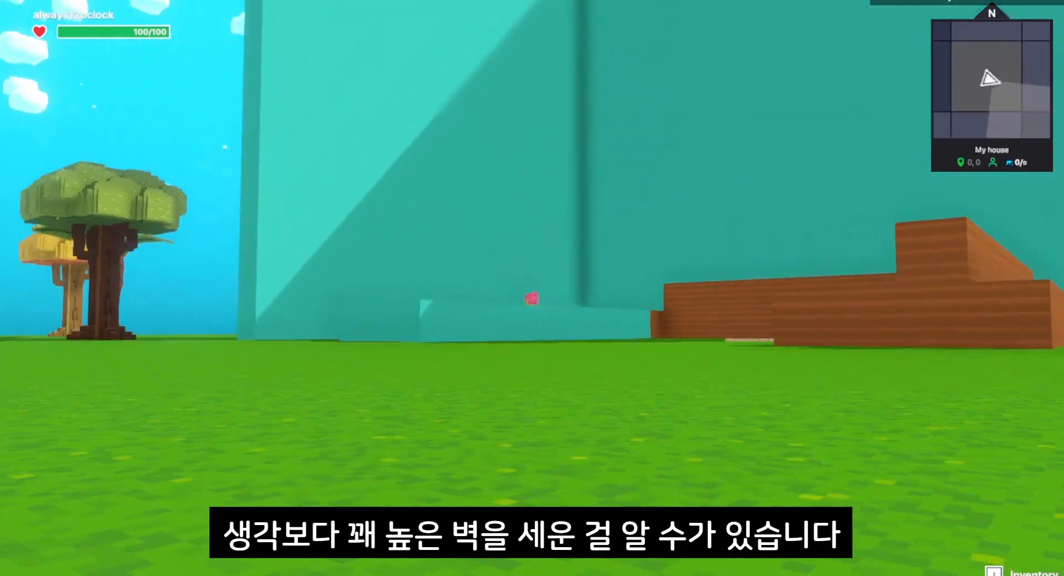
pyautogui.press('s')
pyautogui.press('s')
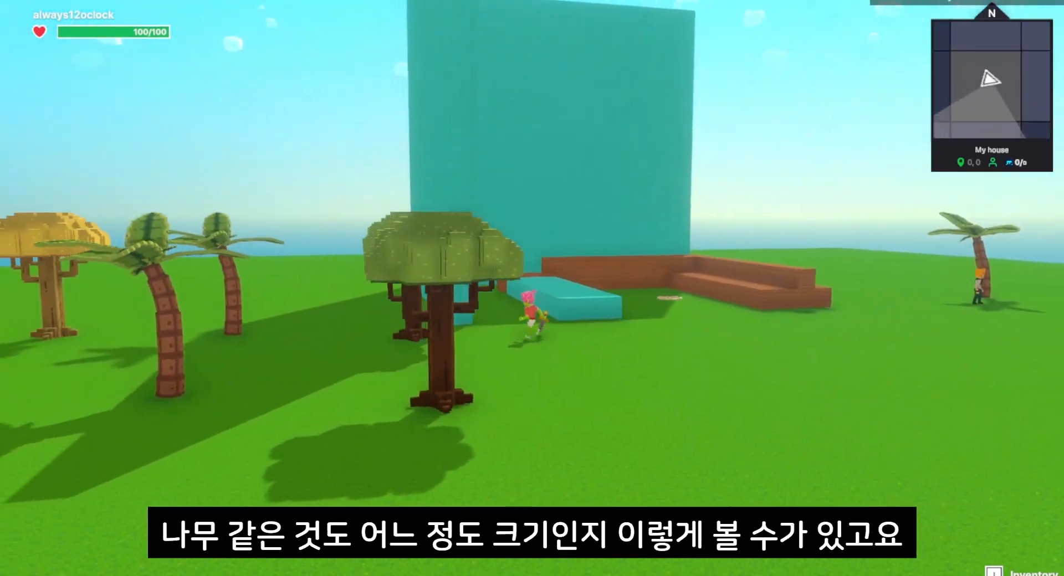
pyautogui.press('s')
pyautogui.scroll(-5, 532, 288)
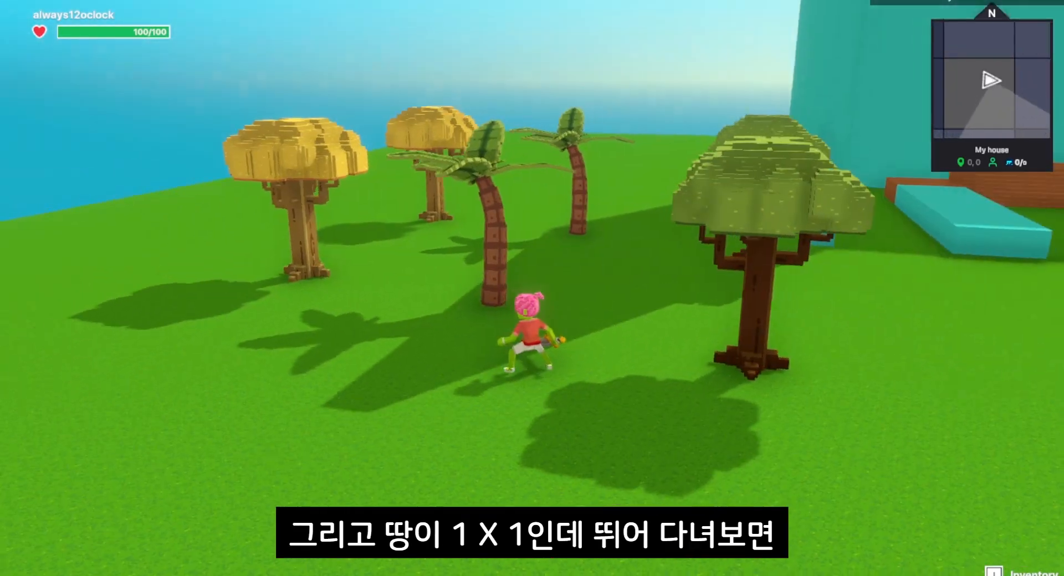
# - Run the avatar from the trees across the open land to gauge its extent, and return to editing the map
pyautogui.press('w')
pyautogui.press('w')
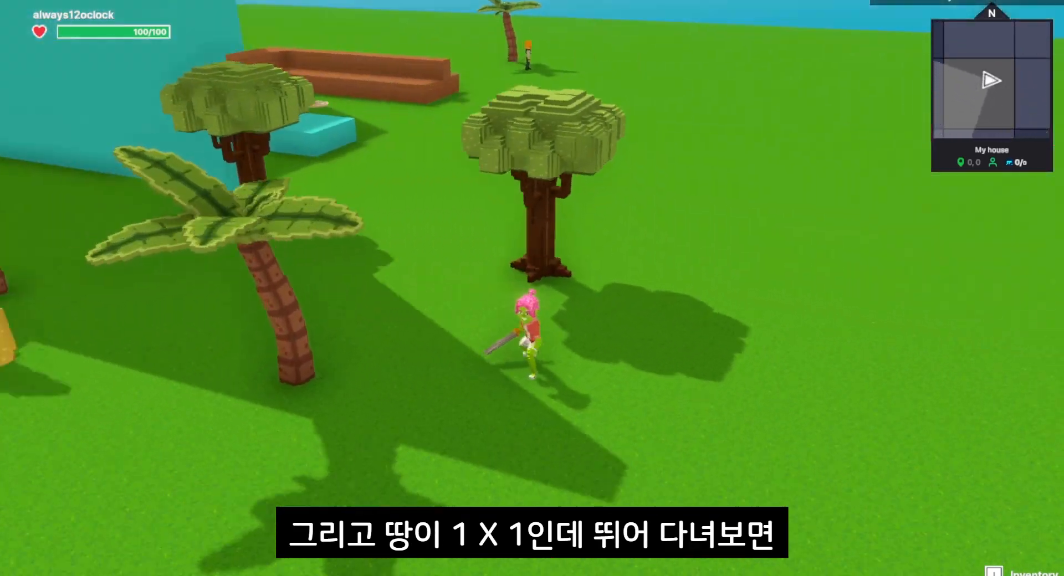
pyautogui.press('w')
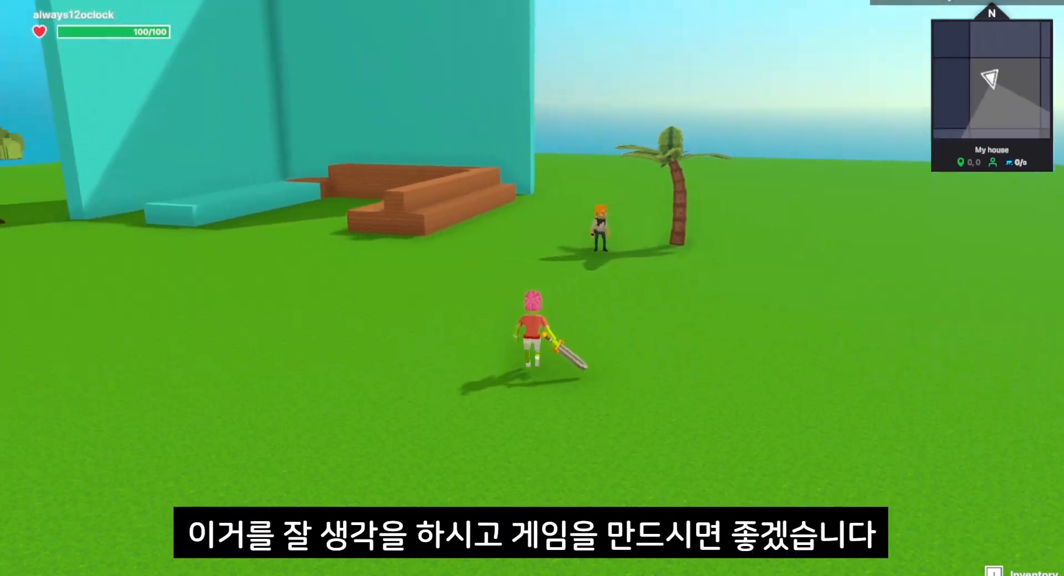
pyautogui.press('w')
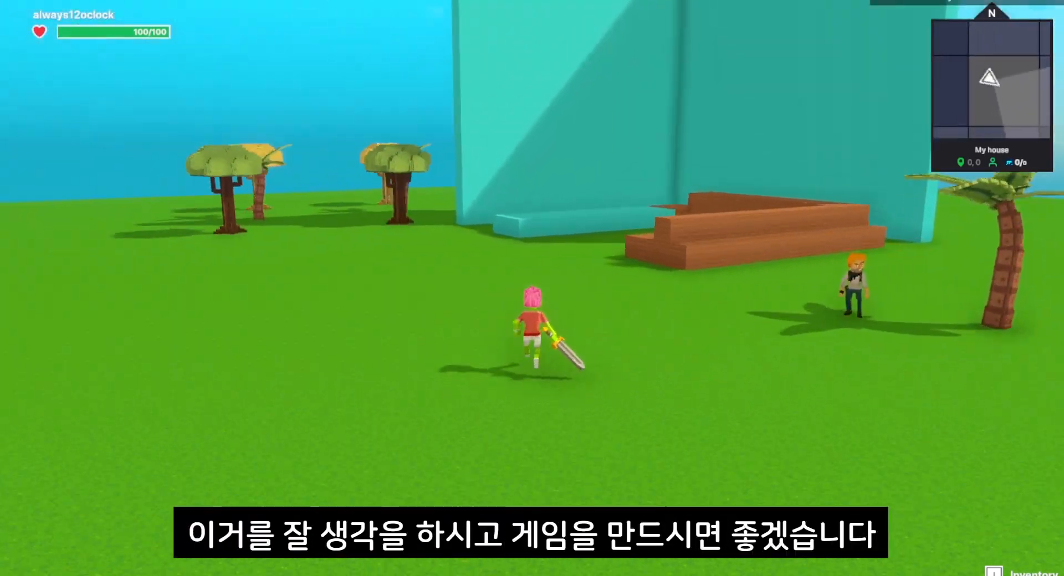
pyautogui.press('w')
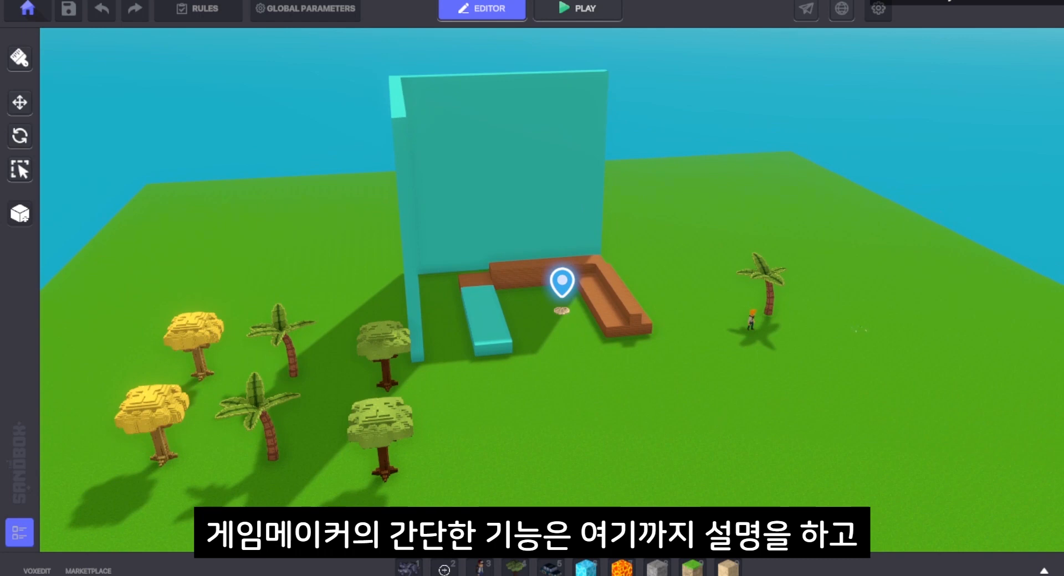
pyautogui.scroll(-1, 552, 290)
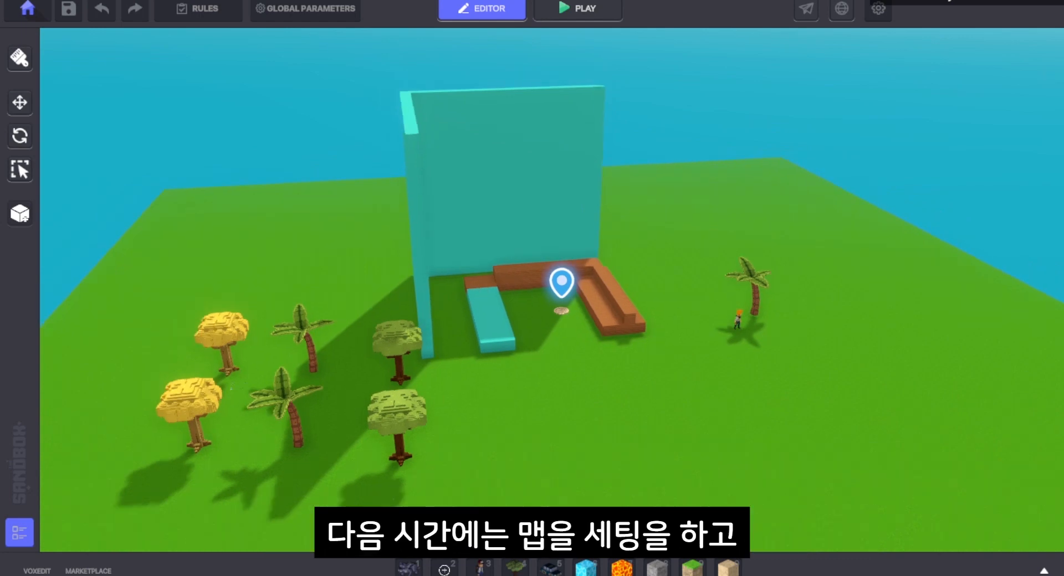